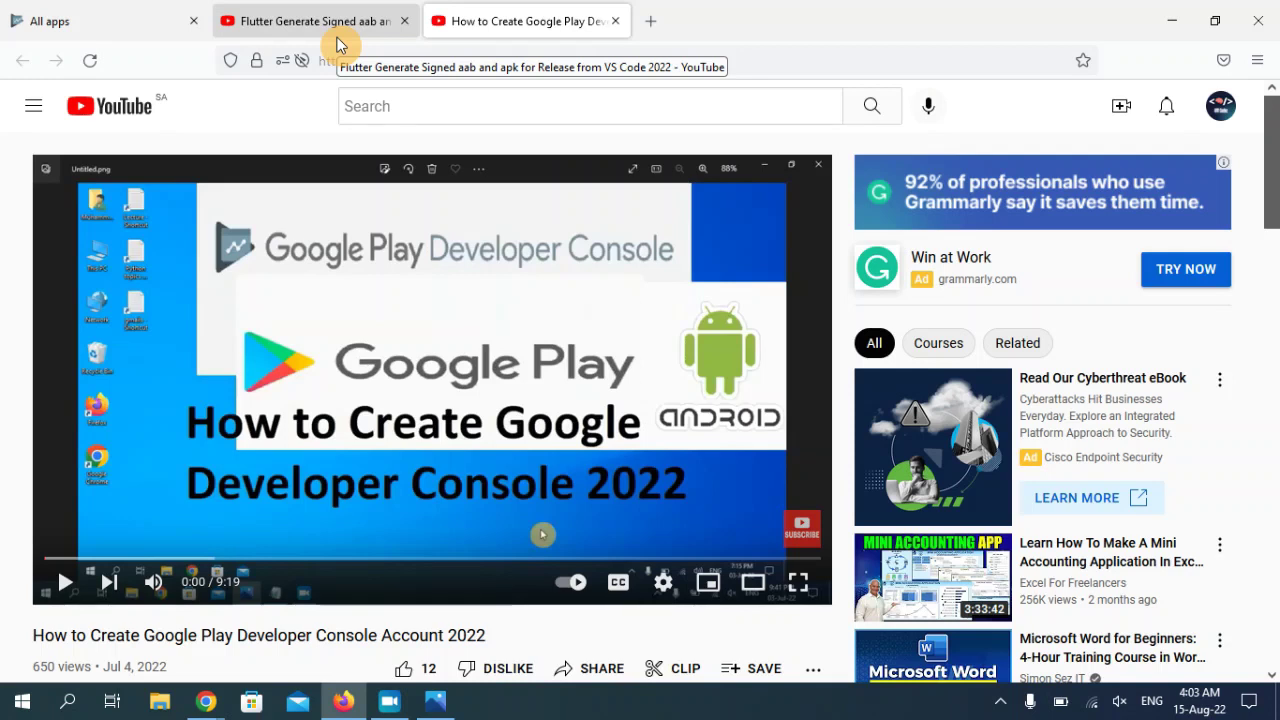
- Leave the Flutter signed AAB video and return to the Play Console All apps list
click(363, 23)
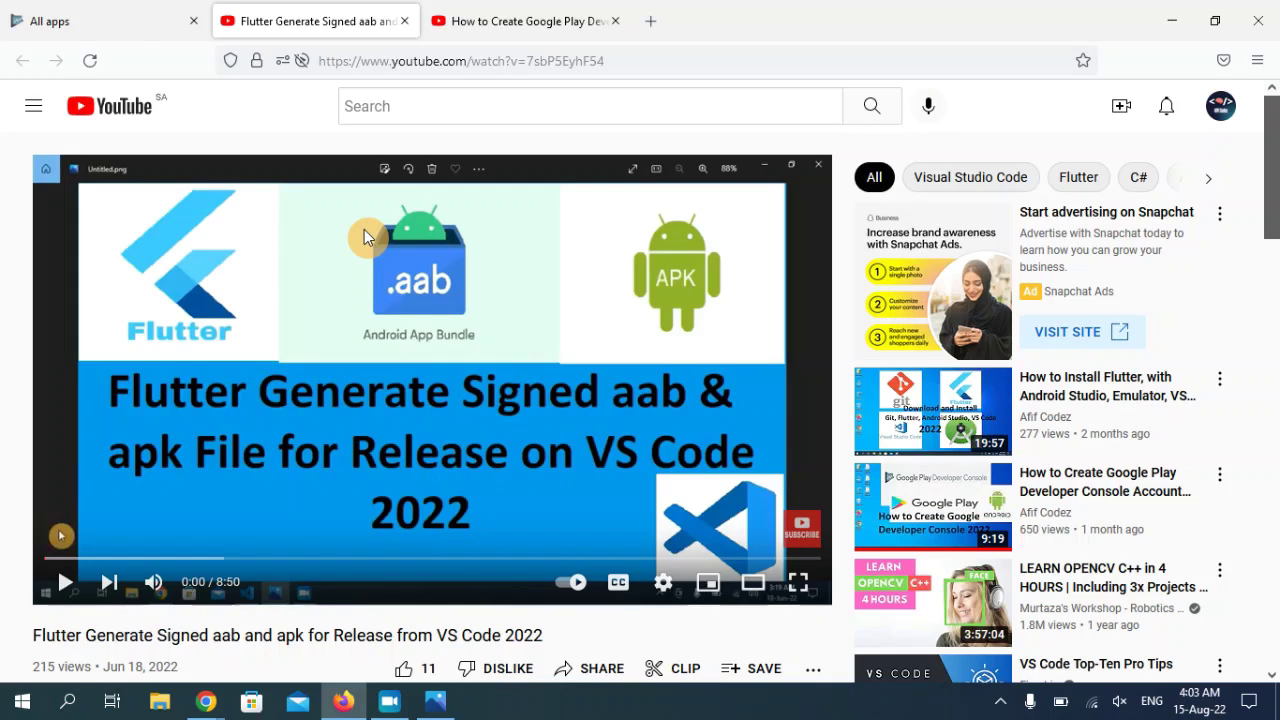
click(125, 16)
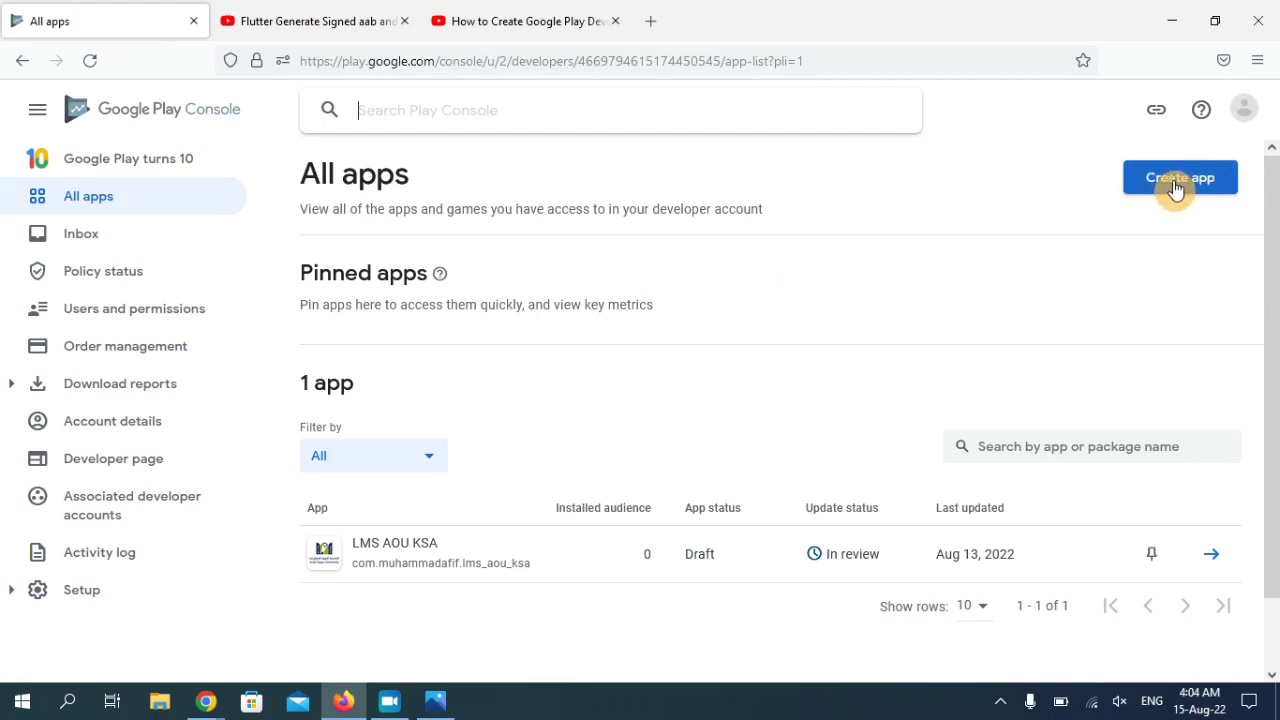
- Start a new app and name it 'Counter'
click(1176, 188)
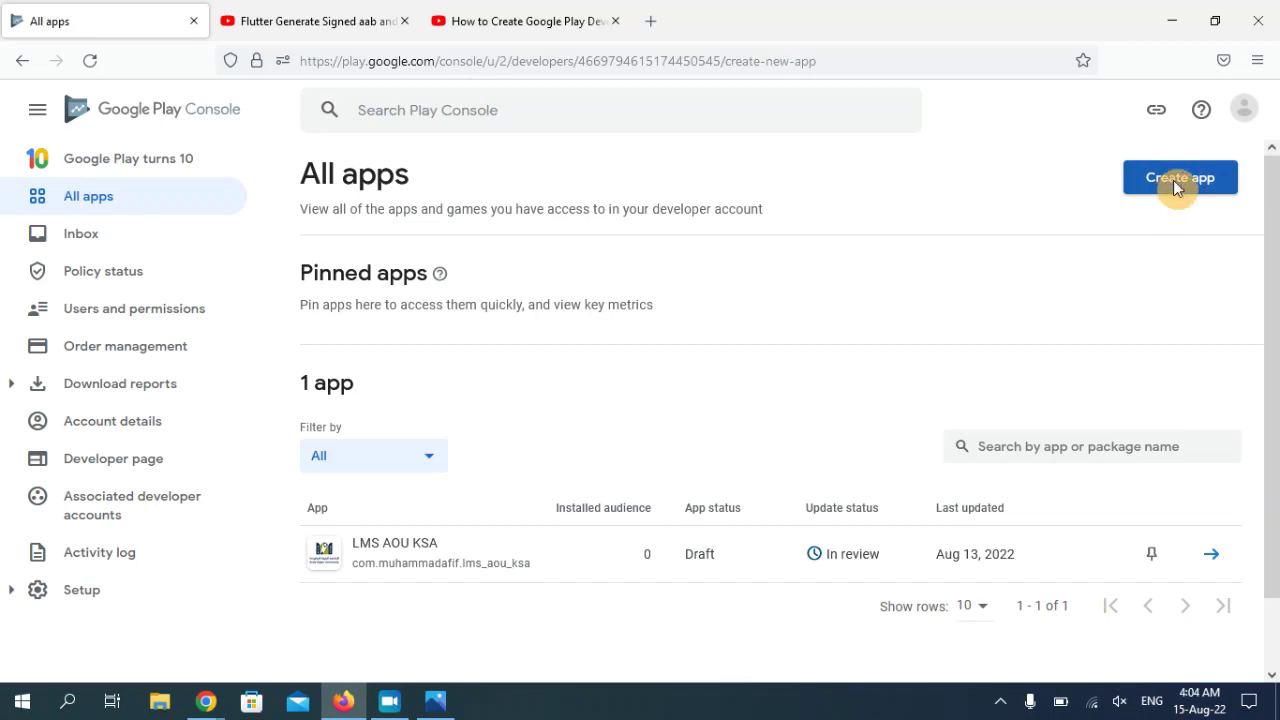
click(658, 300)
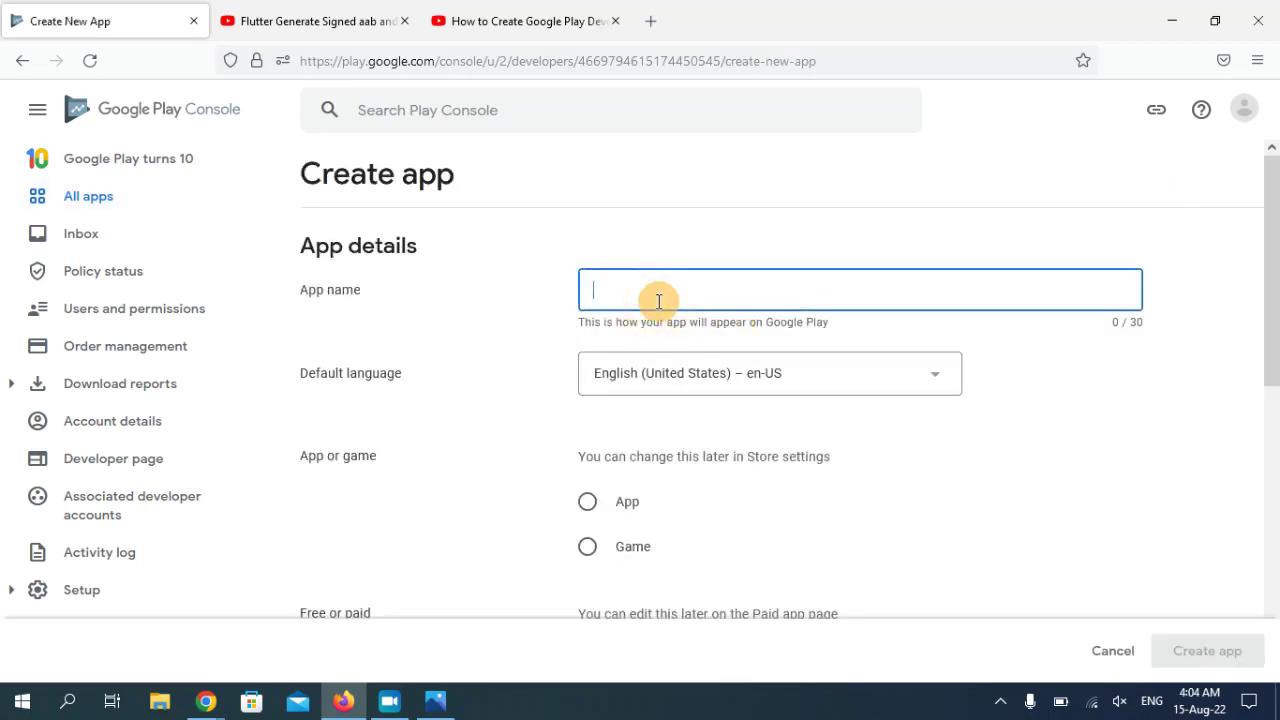
text(Counter)
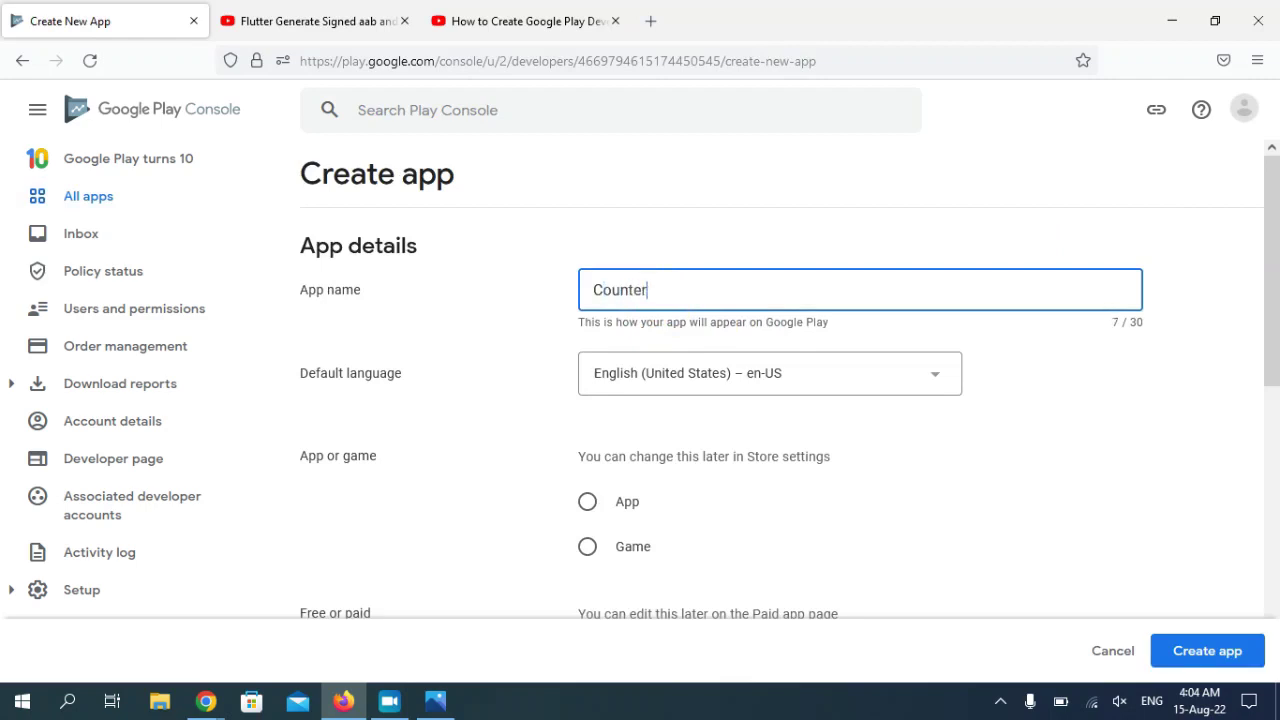
- Set the new app's type to App rather than Game, and make it Free
scroll(1266, 291, down, 2)
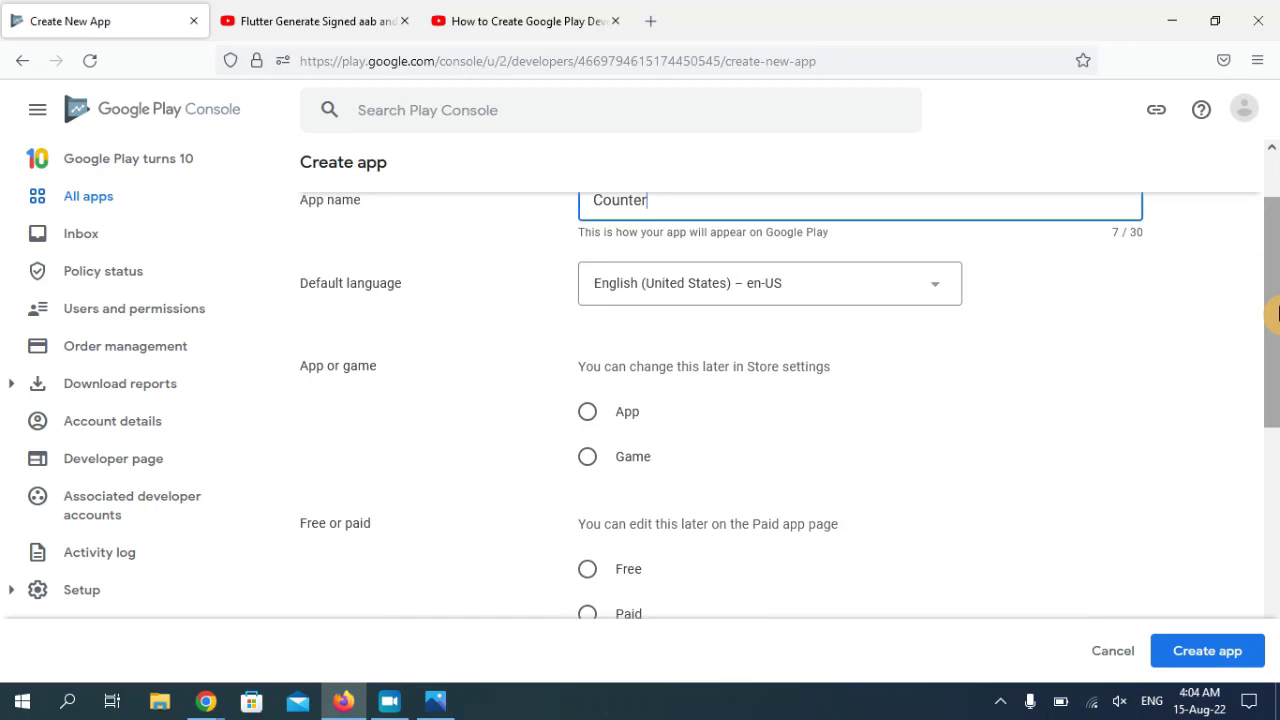
scroll(1275, 313, down, 1)
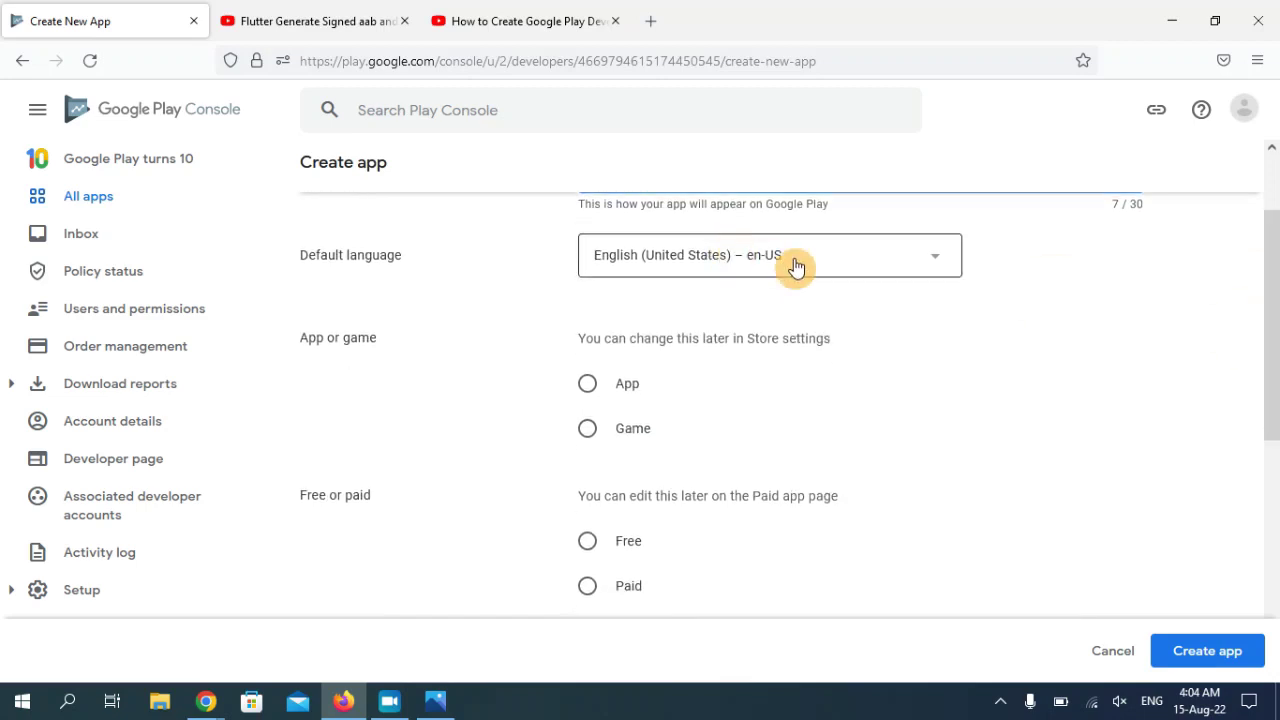
drag(1275, 320, 1266, 371)
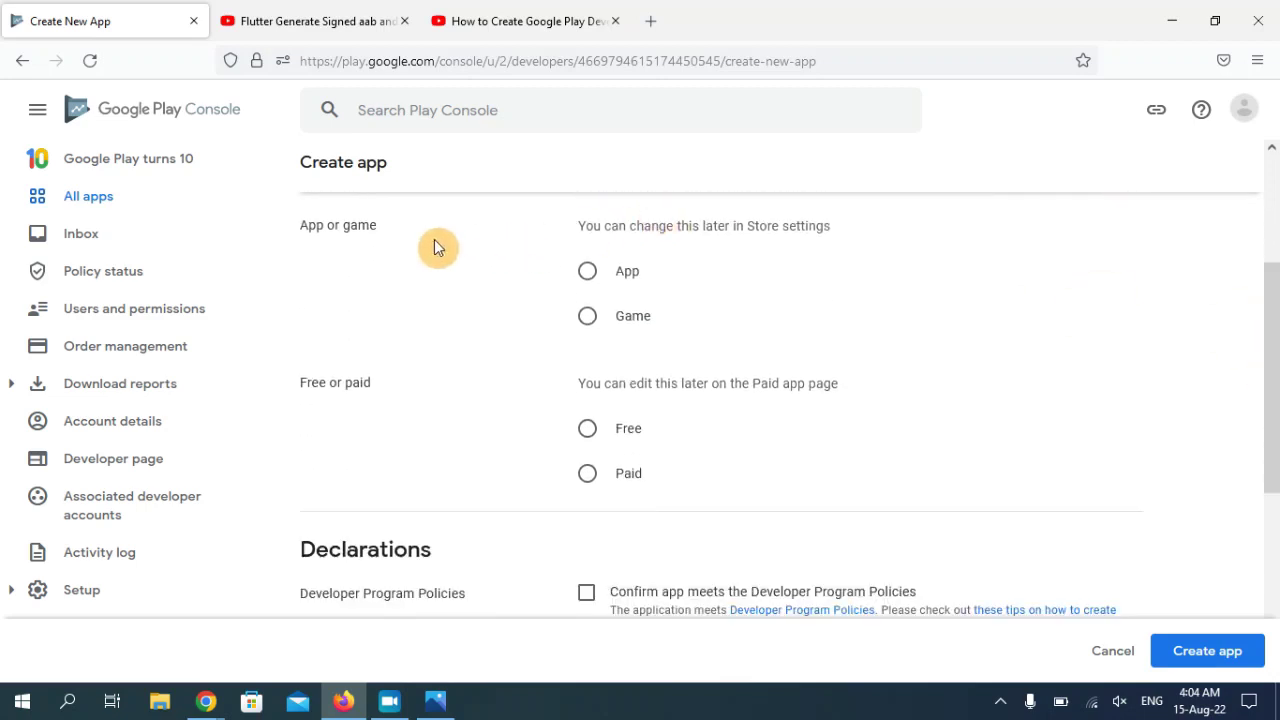
drag(560, 243, 757, 246)
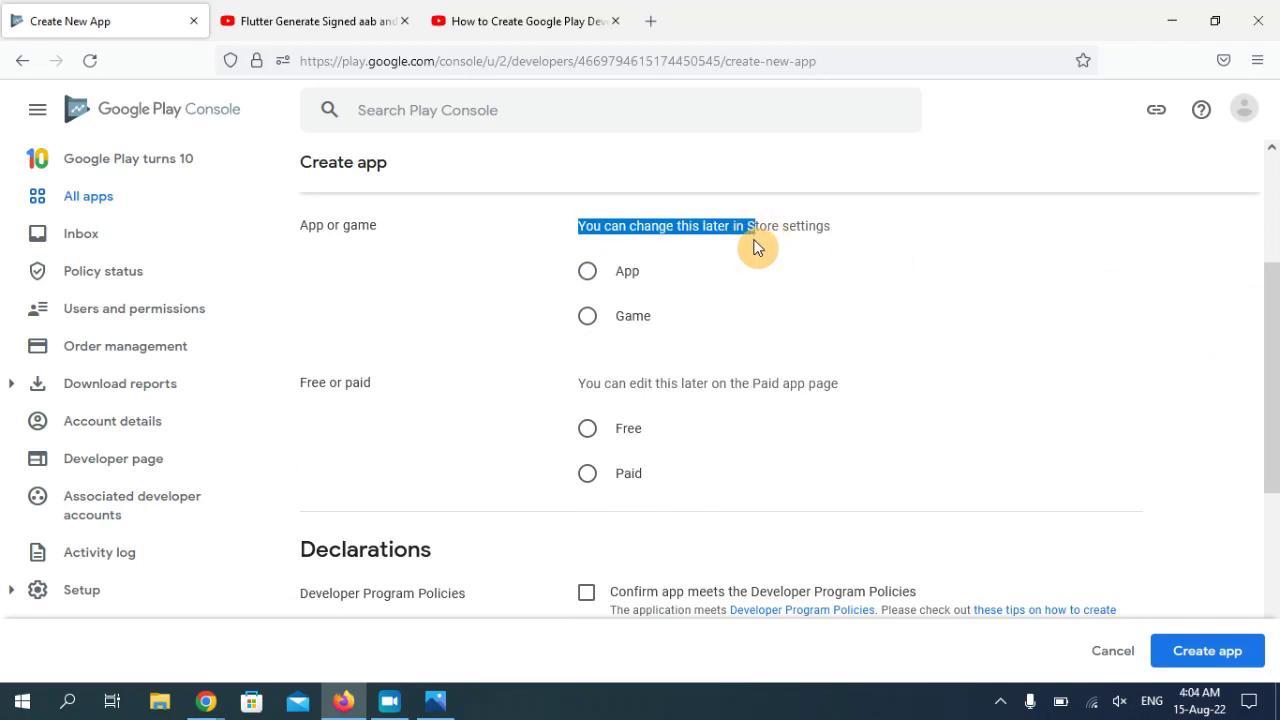
click(586, 276)
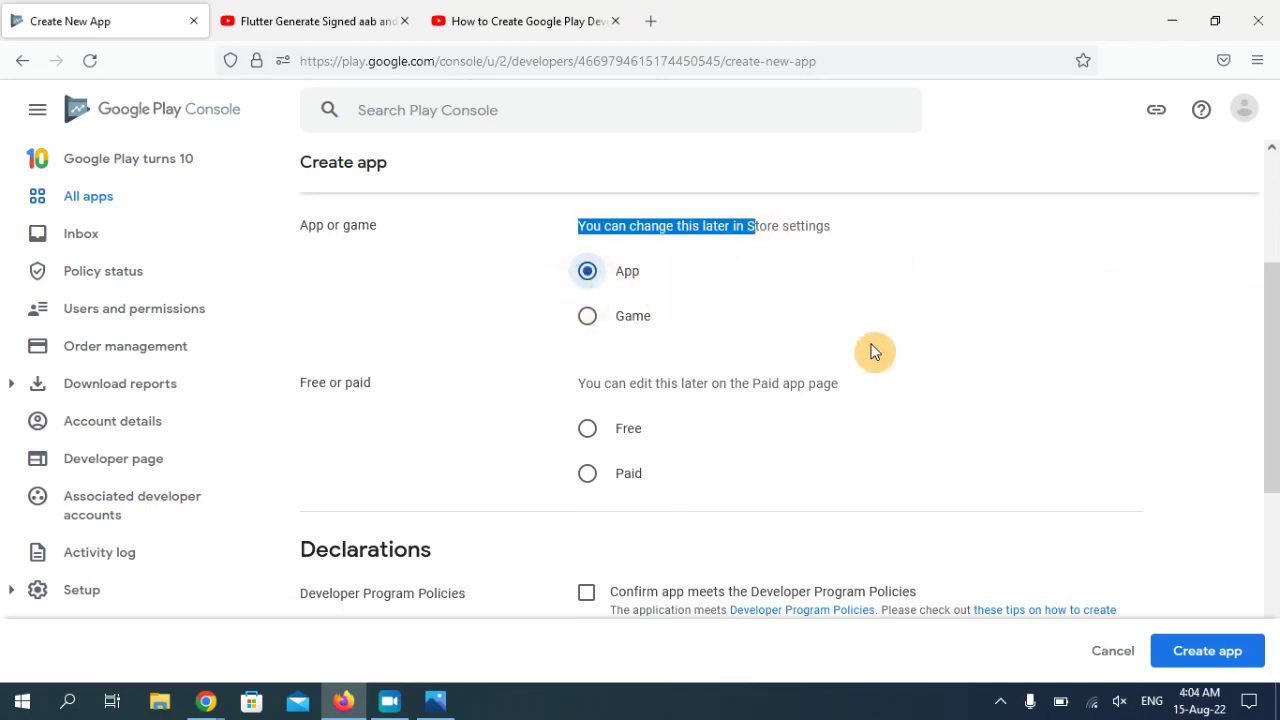
drag(1272, 344, 1272, 362)
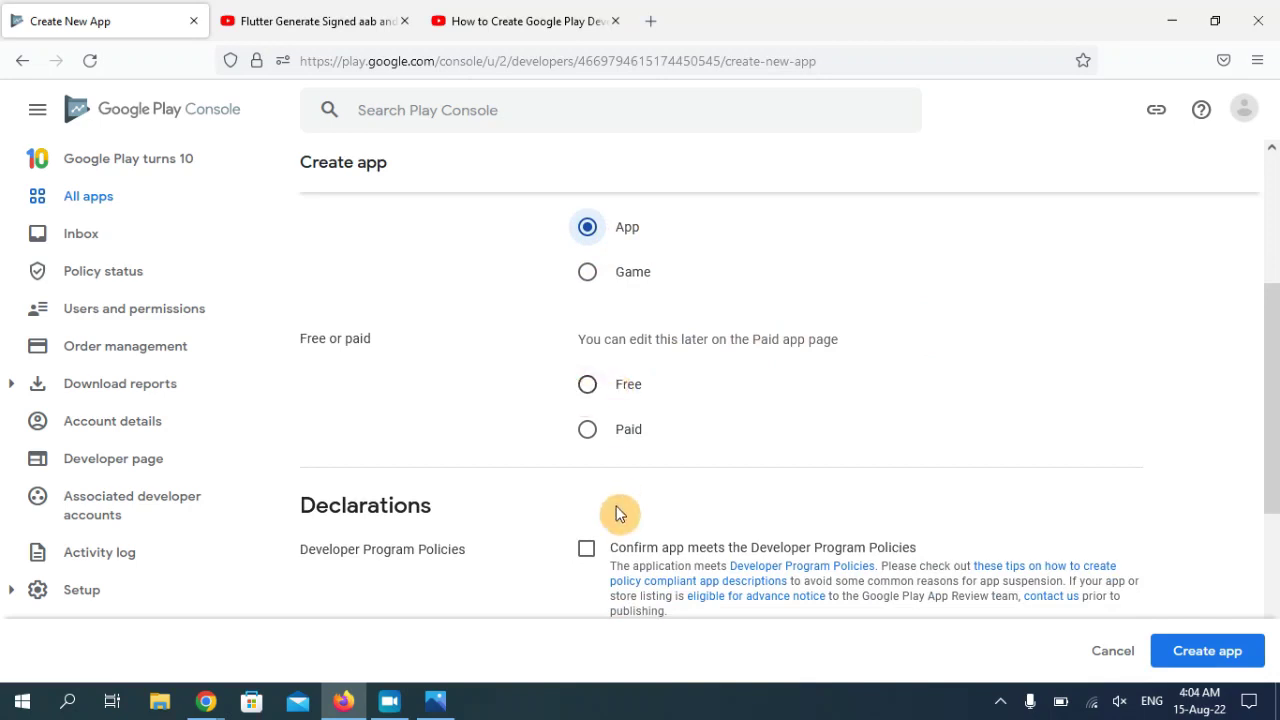
click(587, 388)
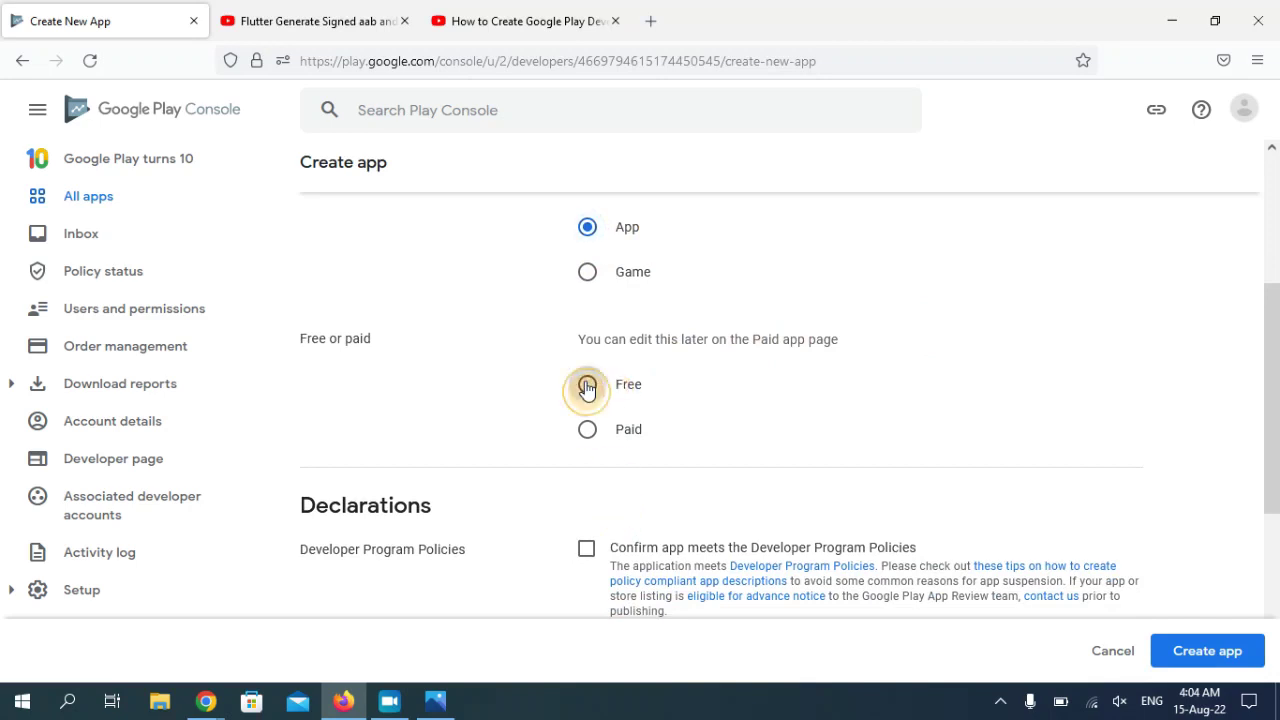
drag(1270, 425, 1270, 462)
- Tick the Developer Program Policies and US export laws declarations, then create the Counter app
click(586, 287)
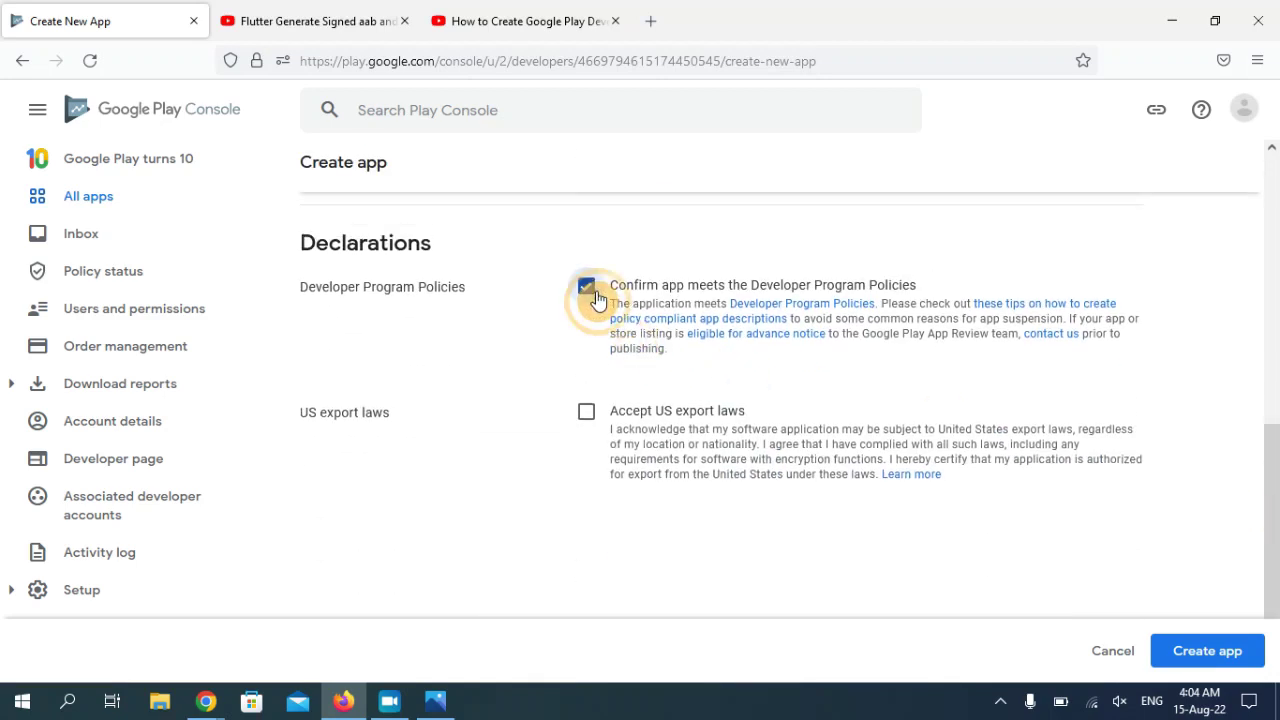
click(588, 416)
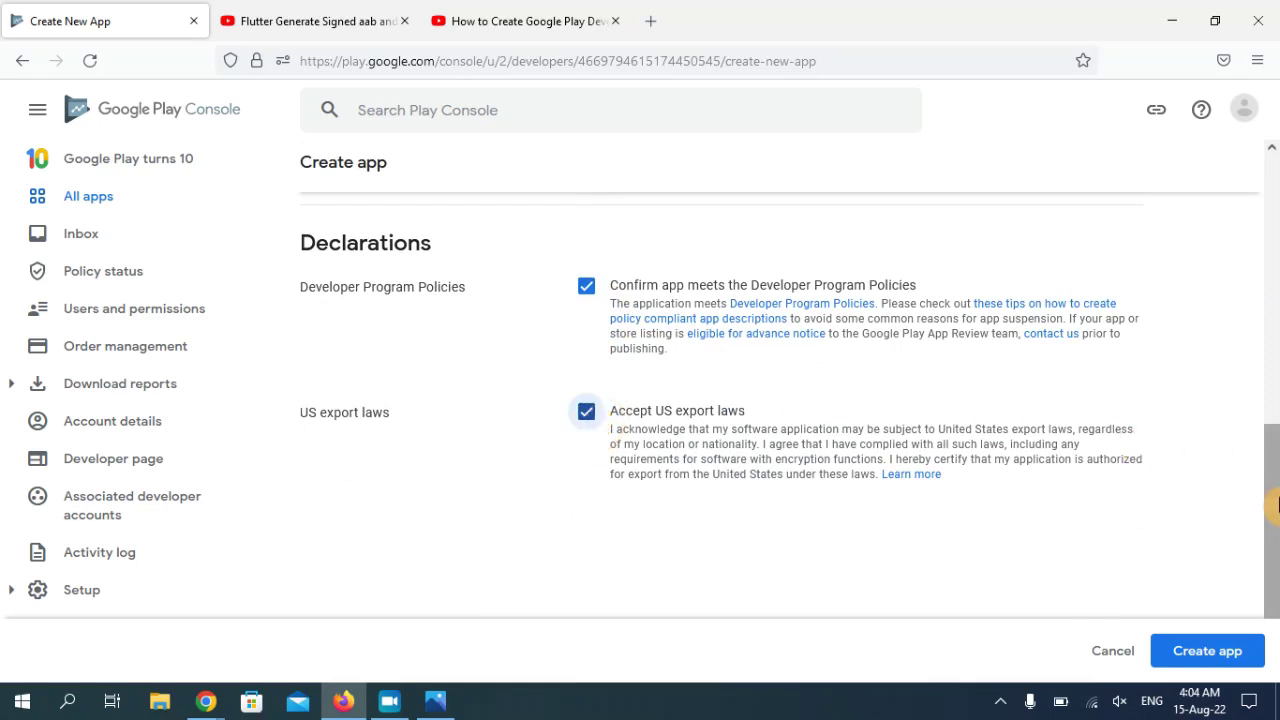
scroll(1270, 500, down, 1)
click(588, 384)
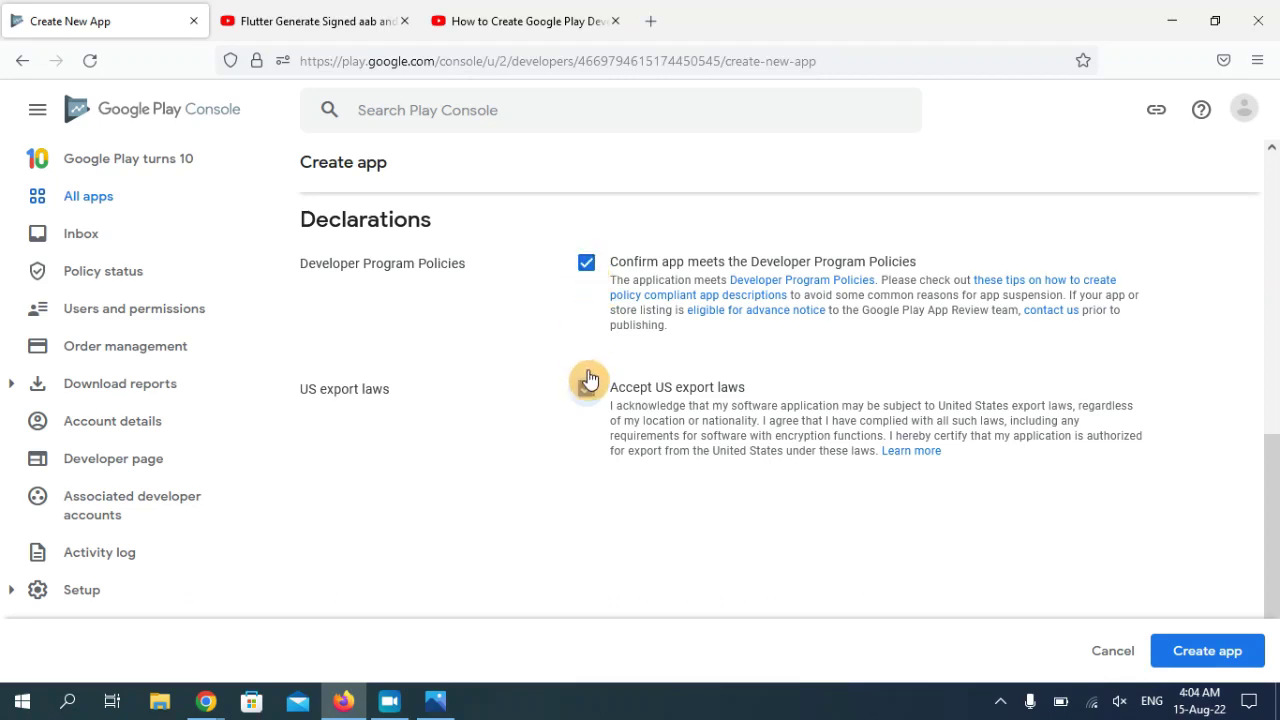
drag(1262, 486, 1262, 580)
click(1220, 652)
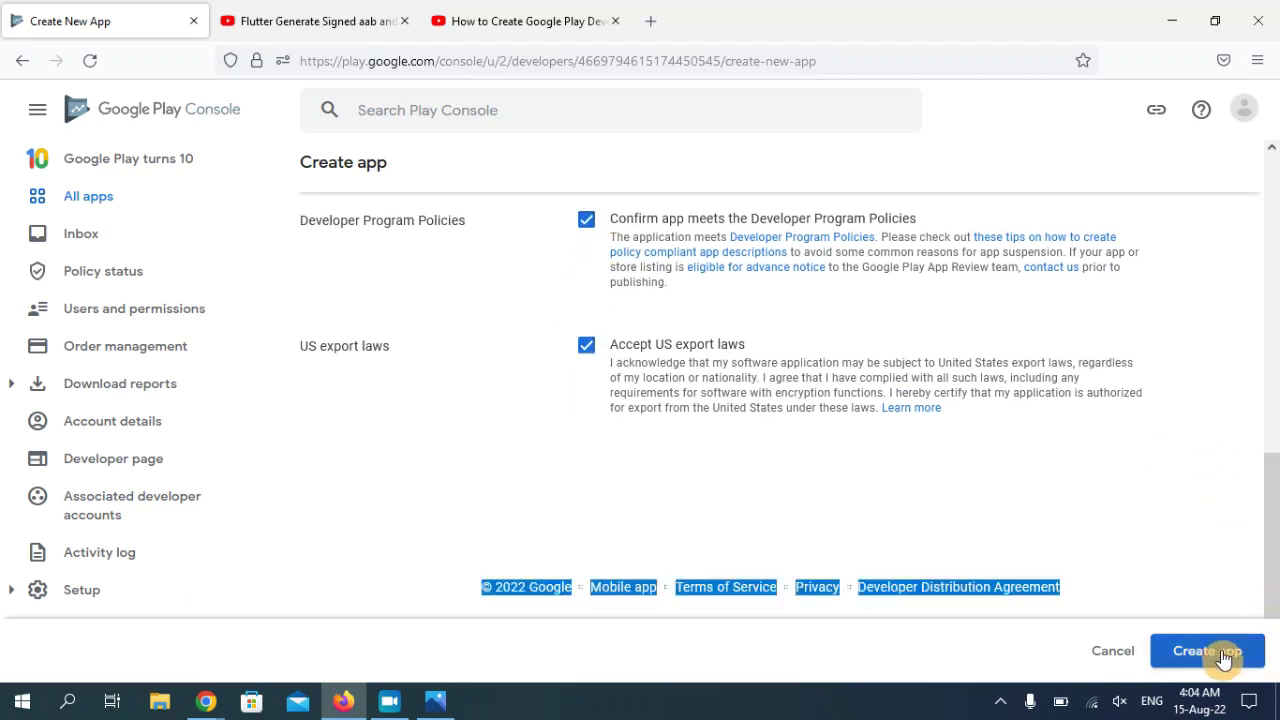
click(1222, 655)
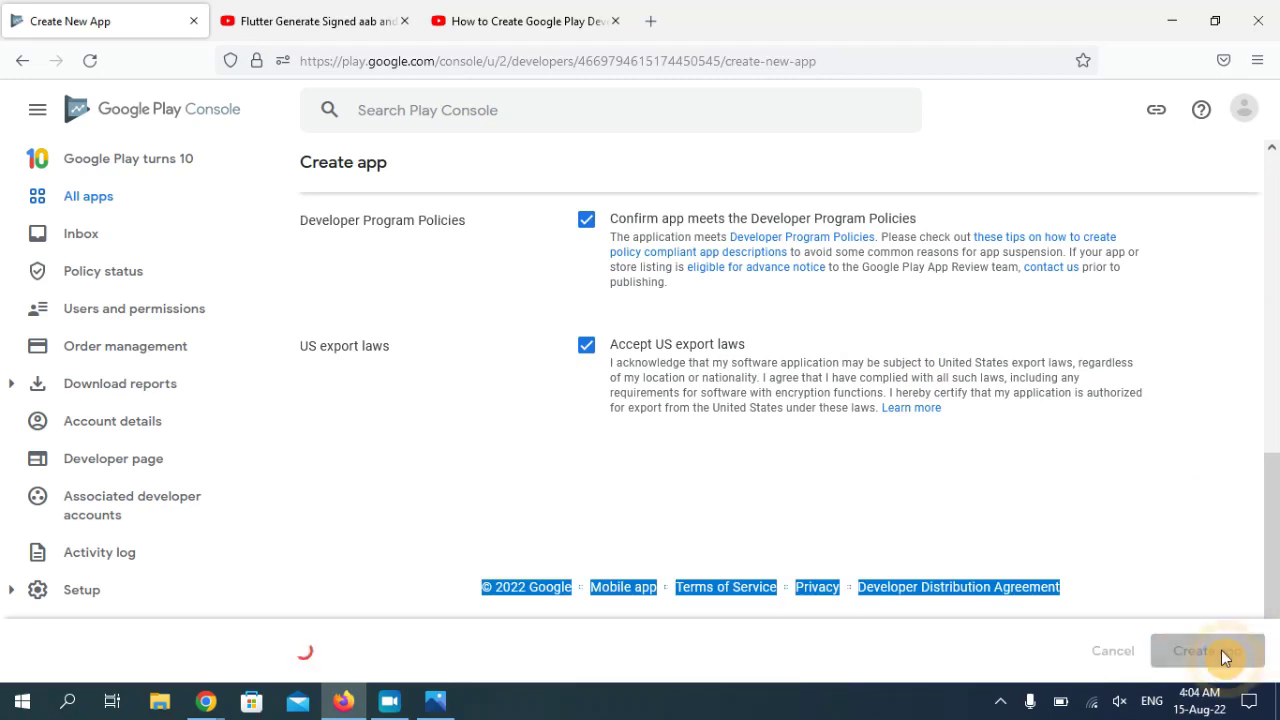
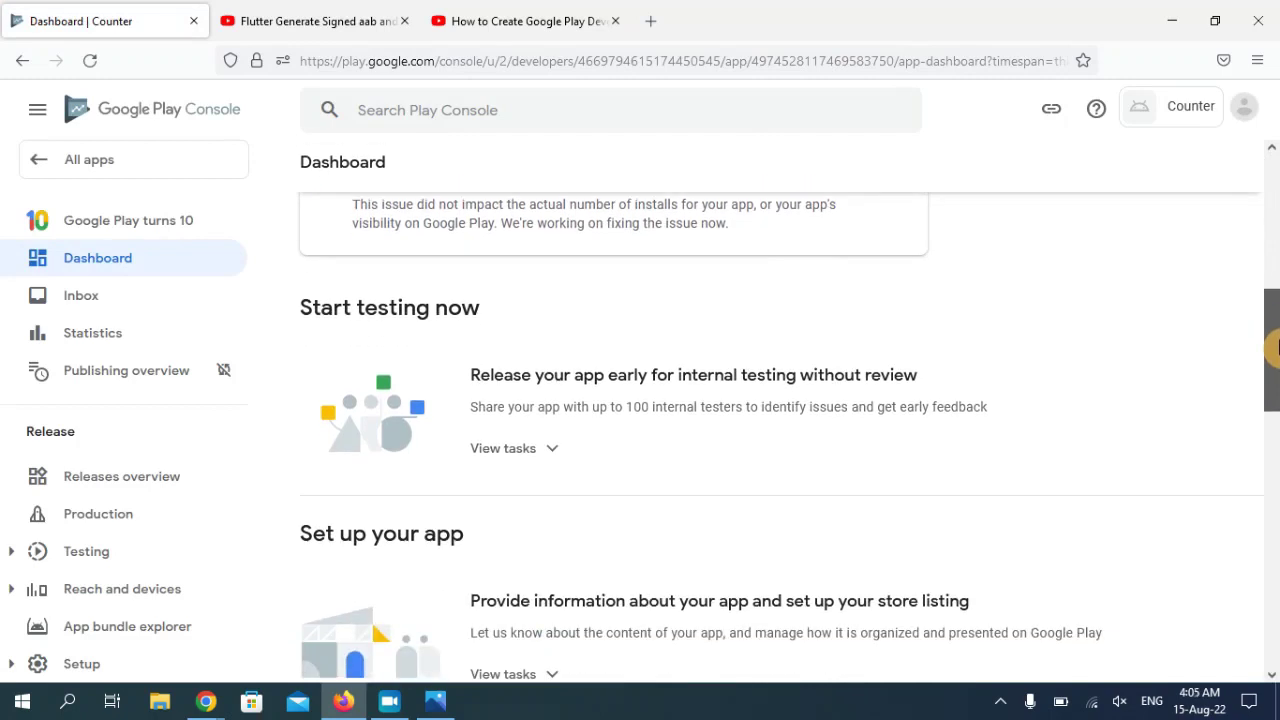
- Reveal the task list under 'Set up your app' on the Counter dashboard
drag(1272, 345, 1272, 400)
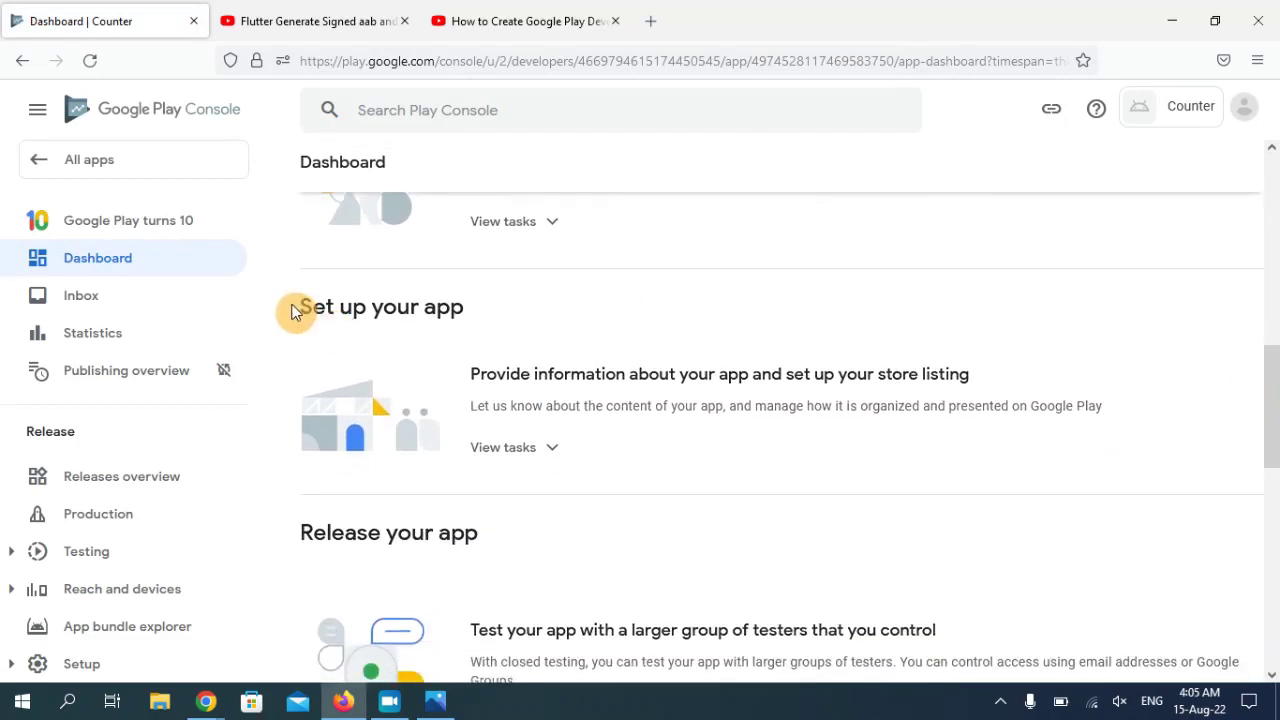
drag(291, 312, 466, 312)
click(527, 452)
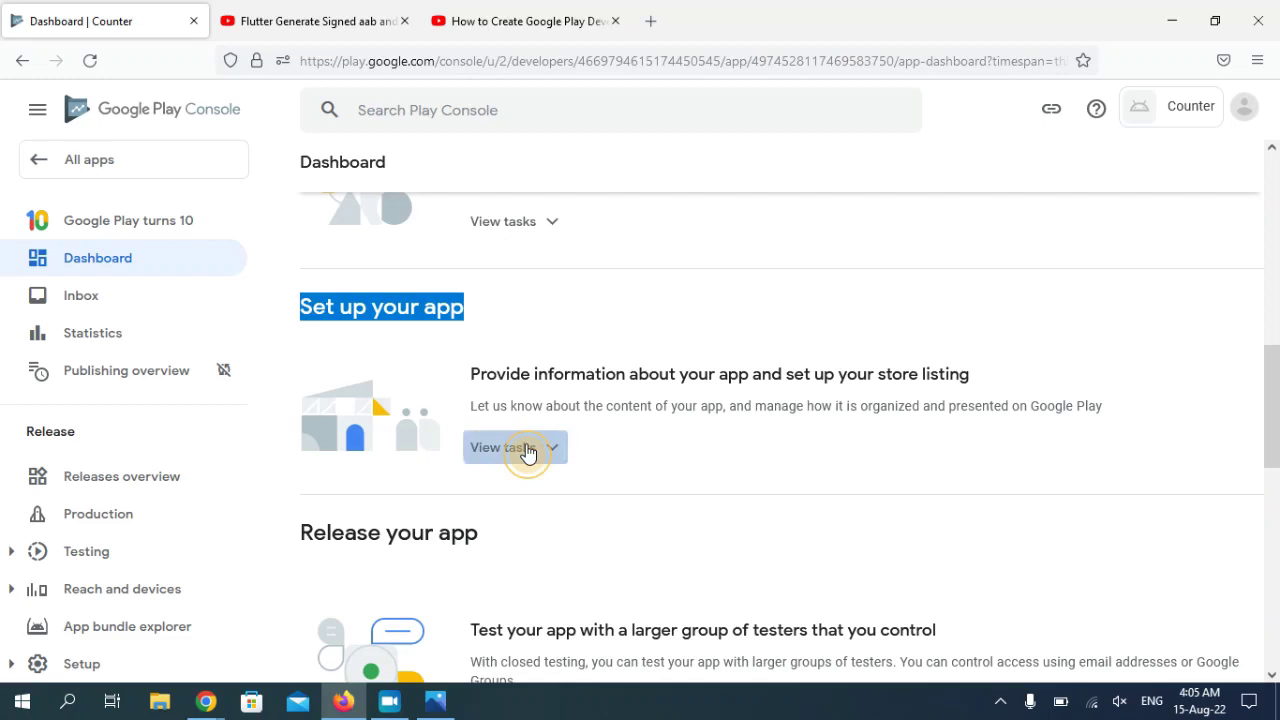
- Scroll to the app-content declarations and start the privacy policy task
drag(1272, 353, 1275, 400)
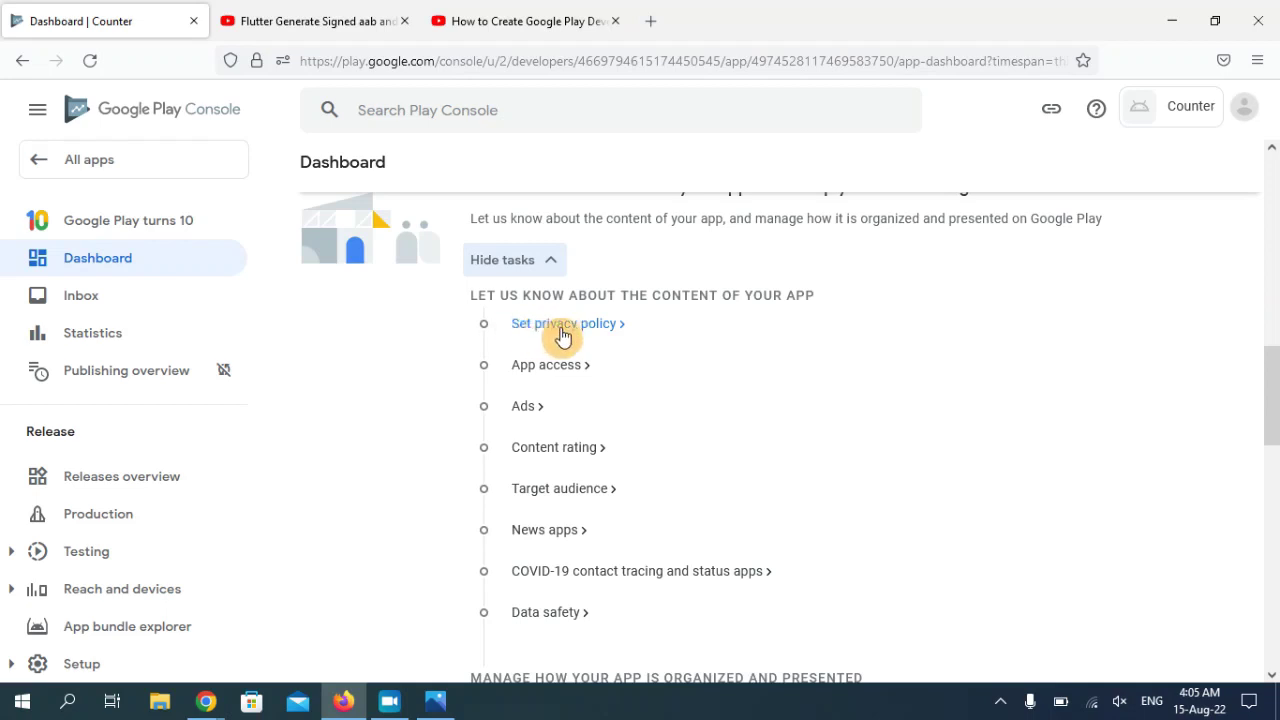
click(598, 333)
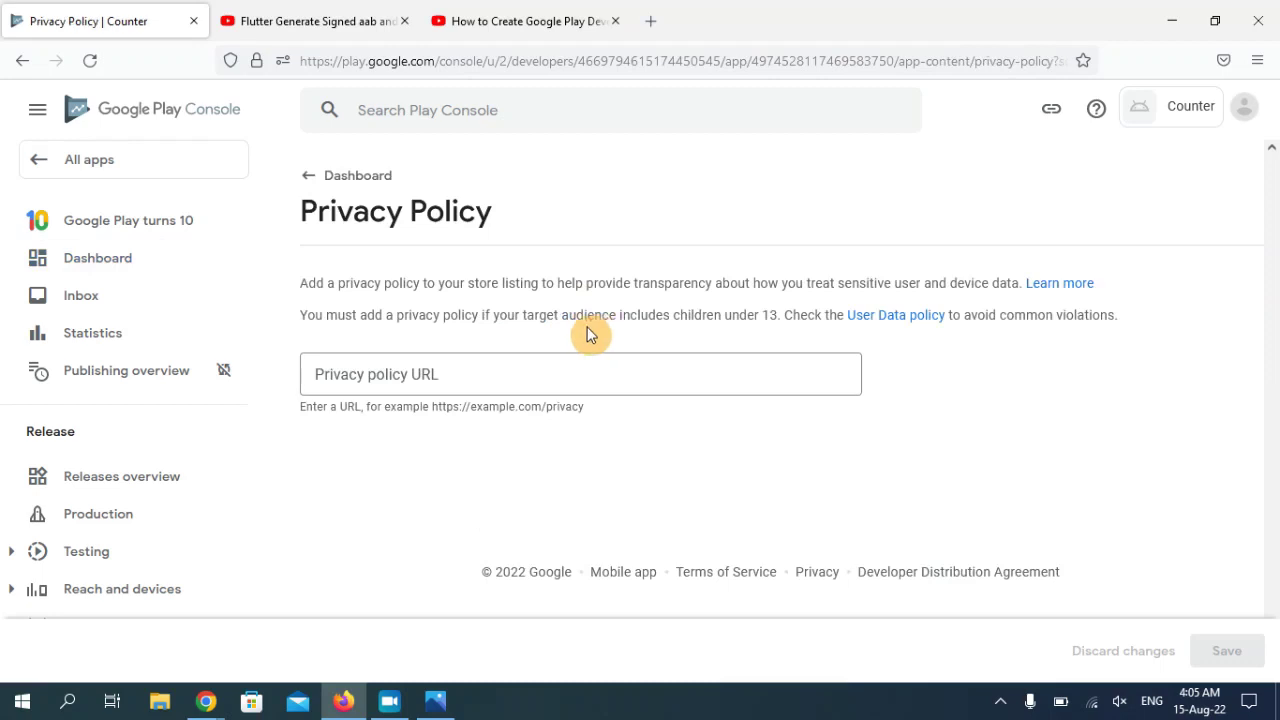
- Copy the policy address from Chrome and save it as the privacy policy URL
click(502, 368)
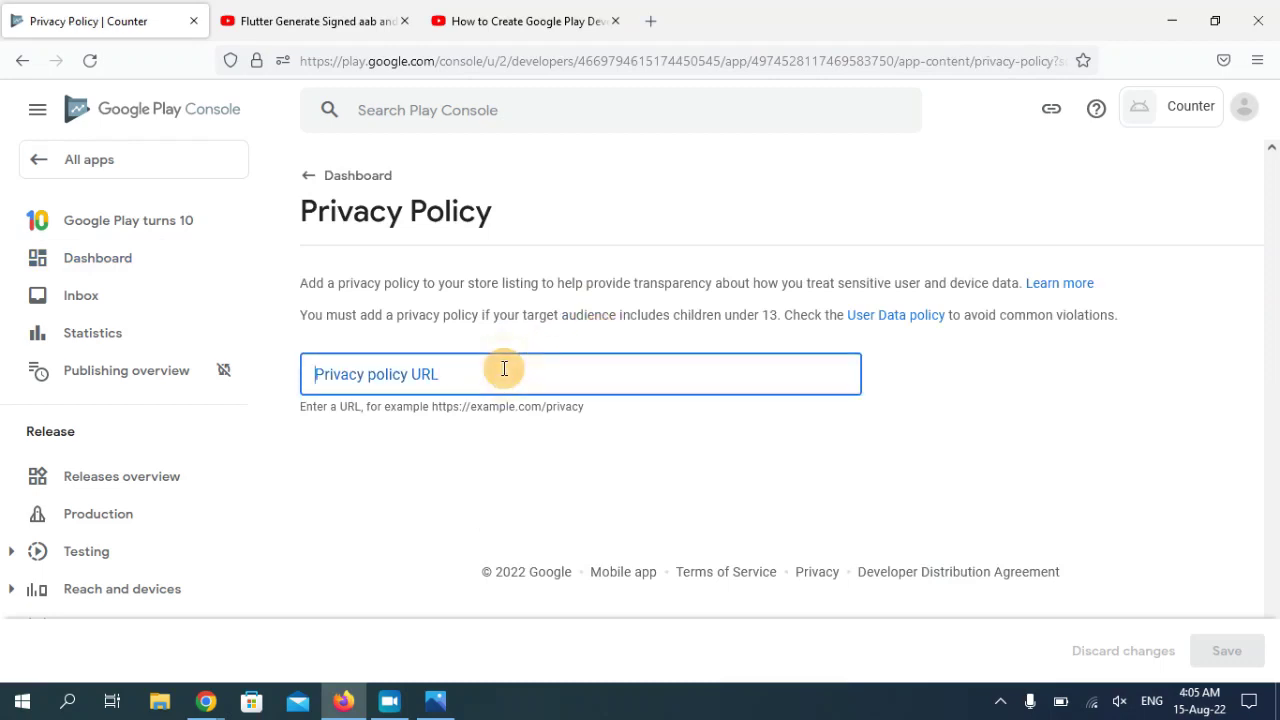
mouse_move(195, 712)
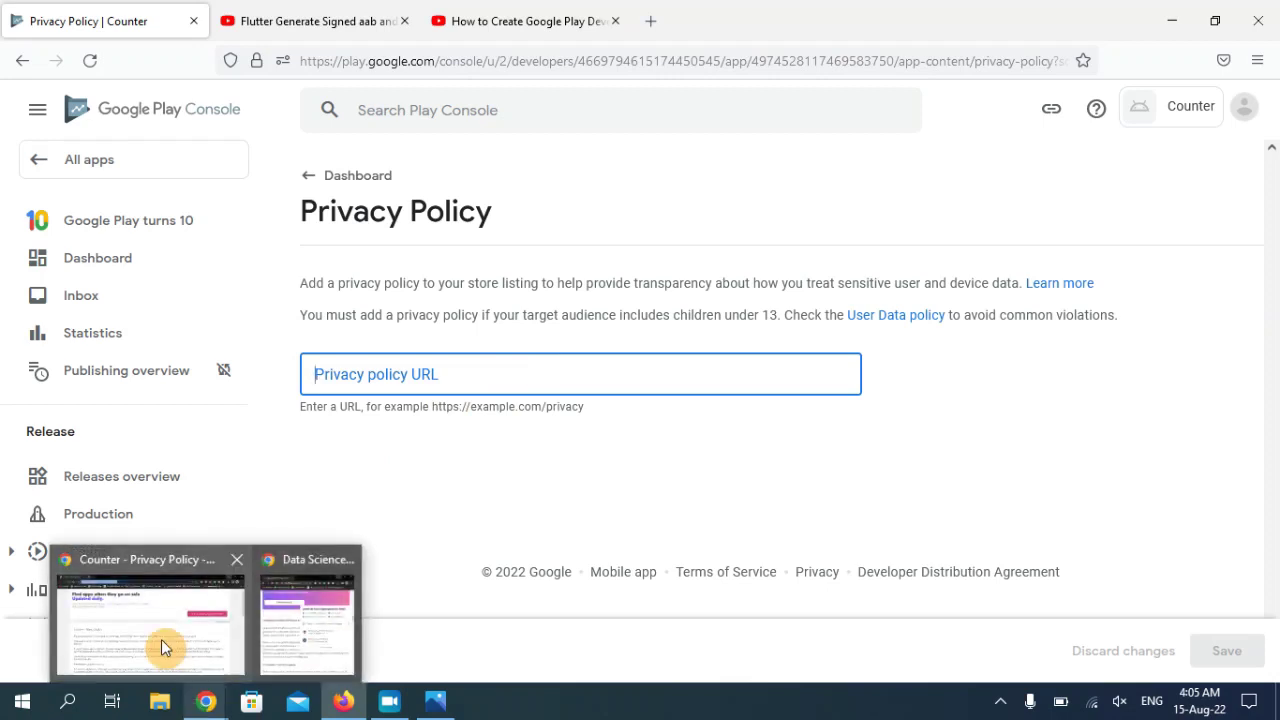
click(161, 639)
click(435, 48)
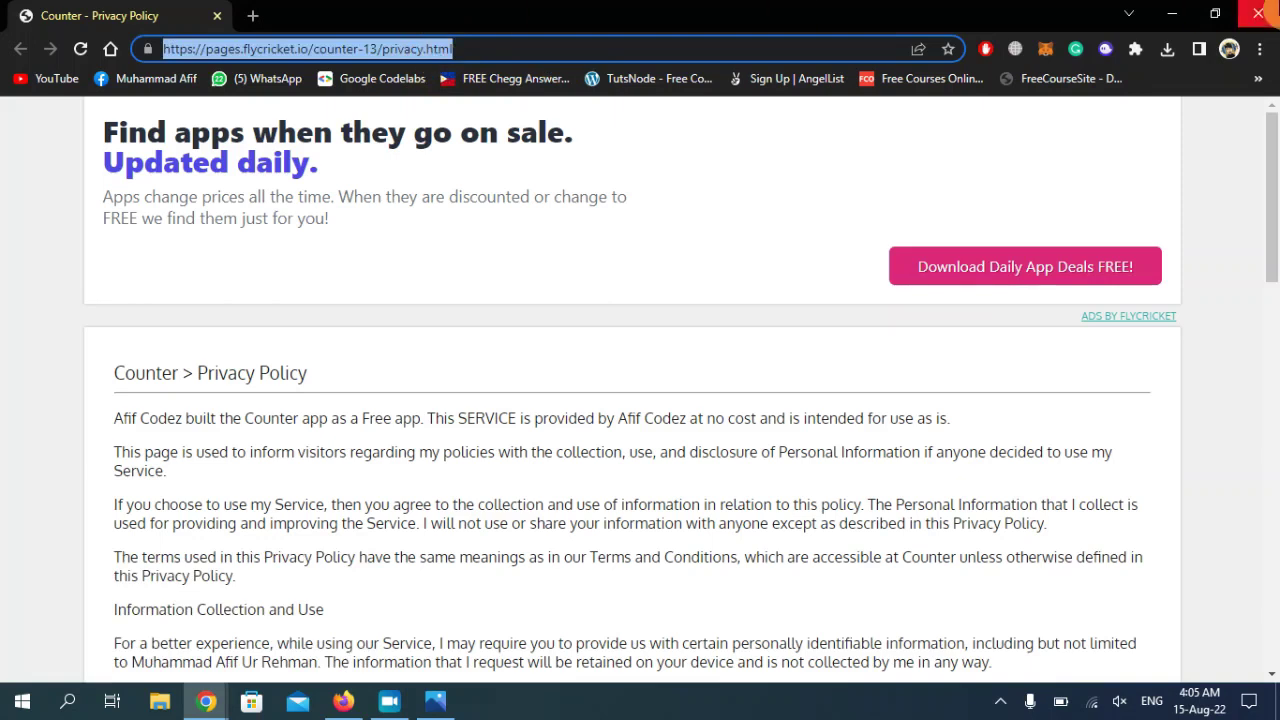
click(1168, 12)
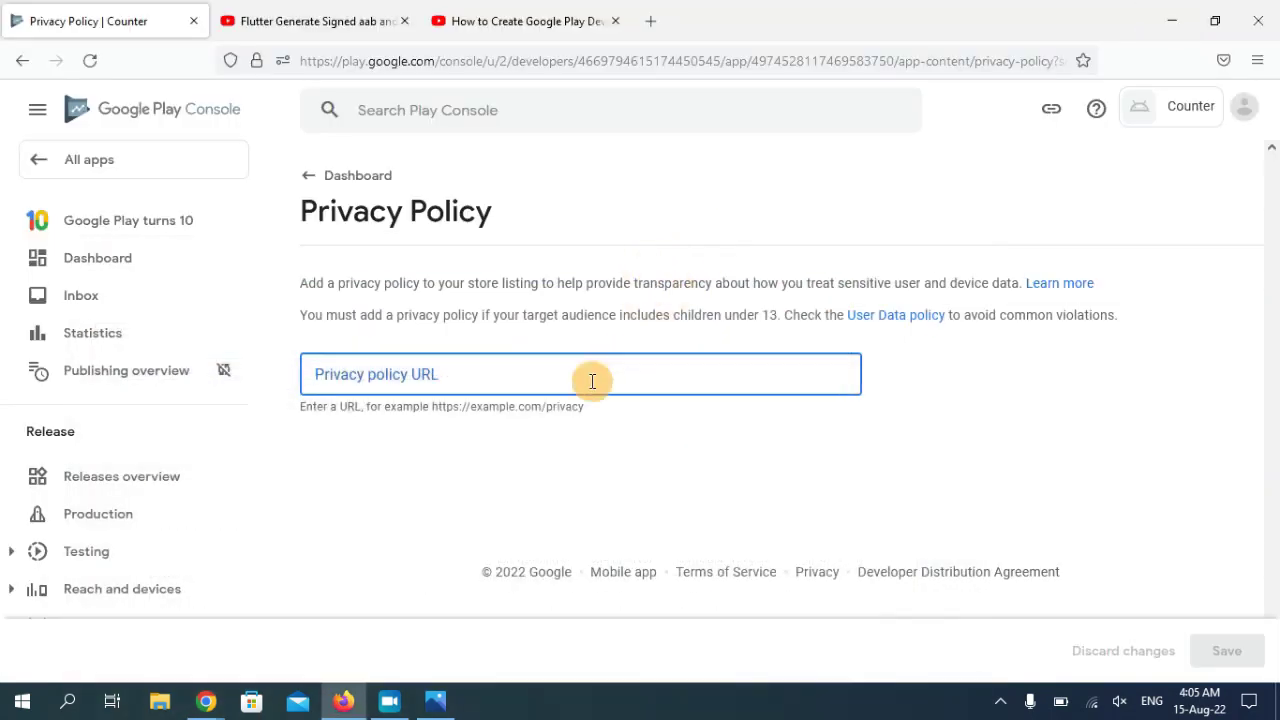
text(https://pages.flycricket.io/counter-13/privacy.html)
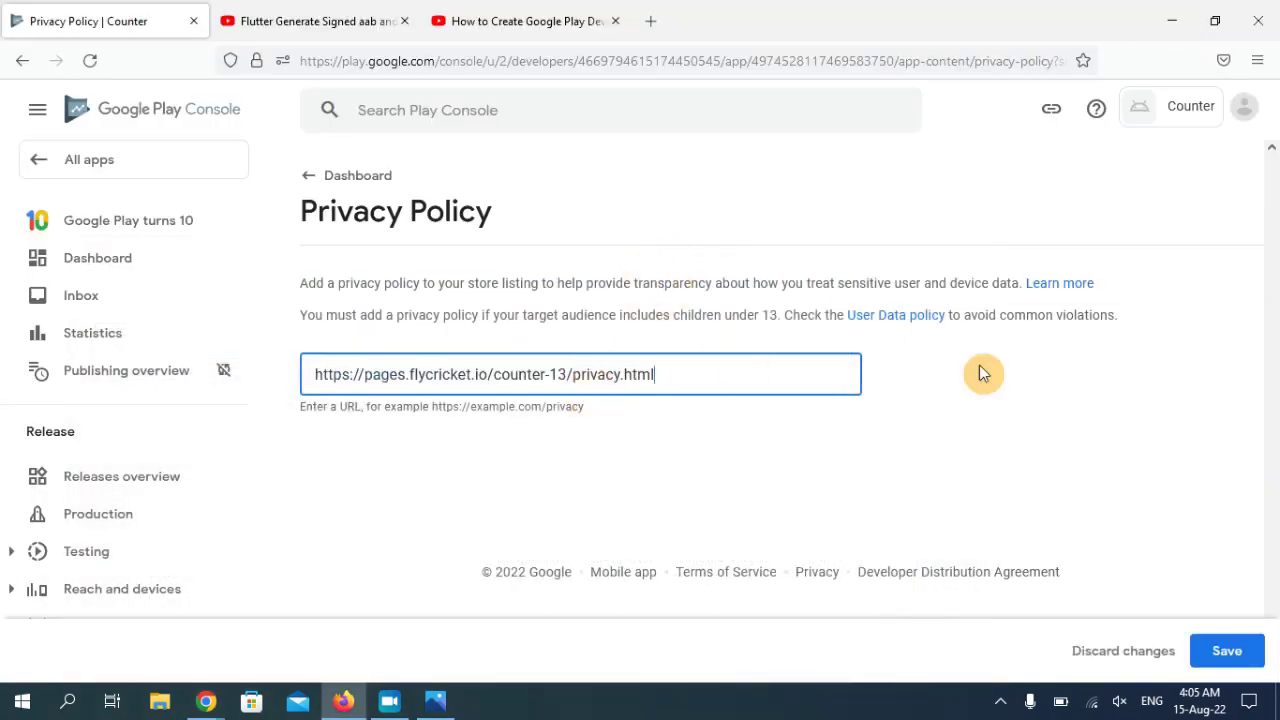
click(1230, 652)
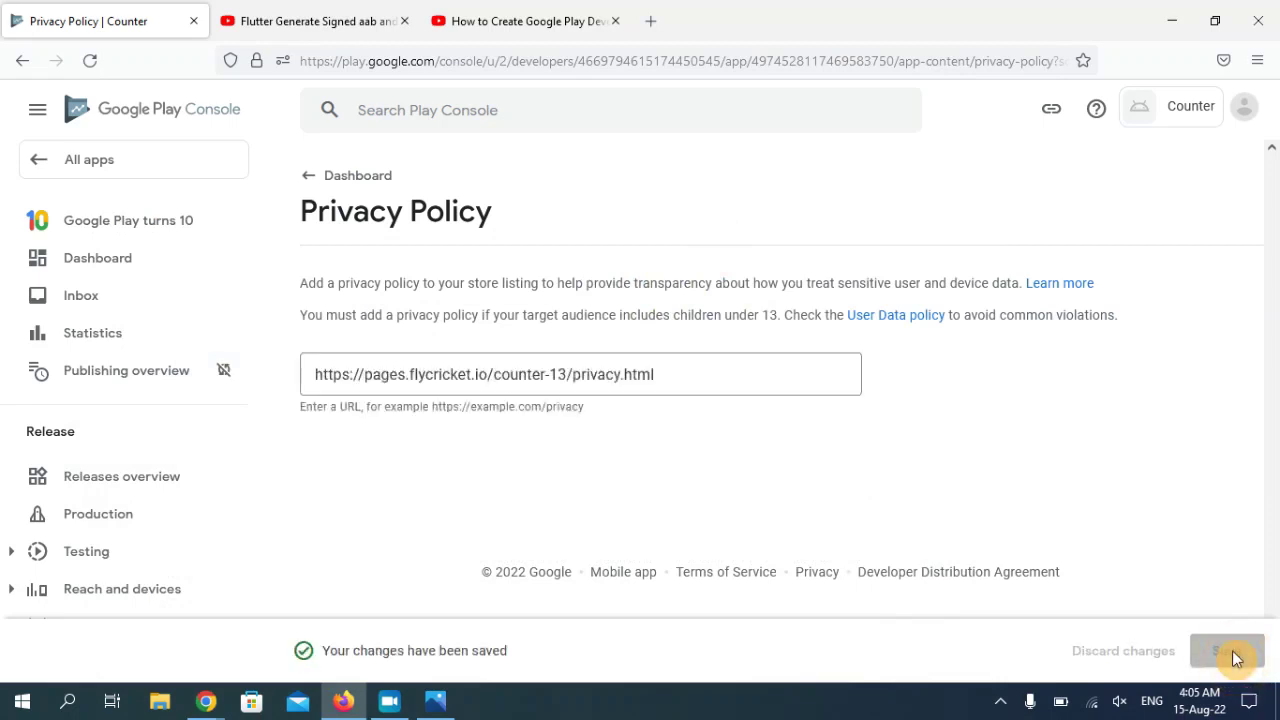
click(310, 174)
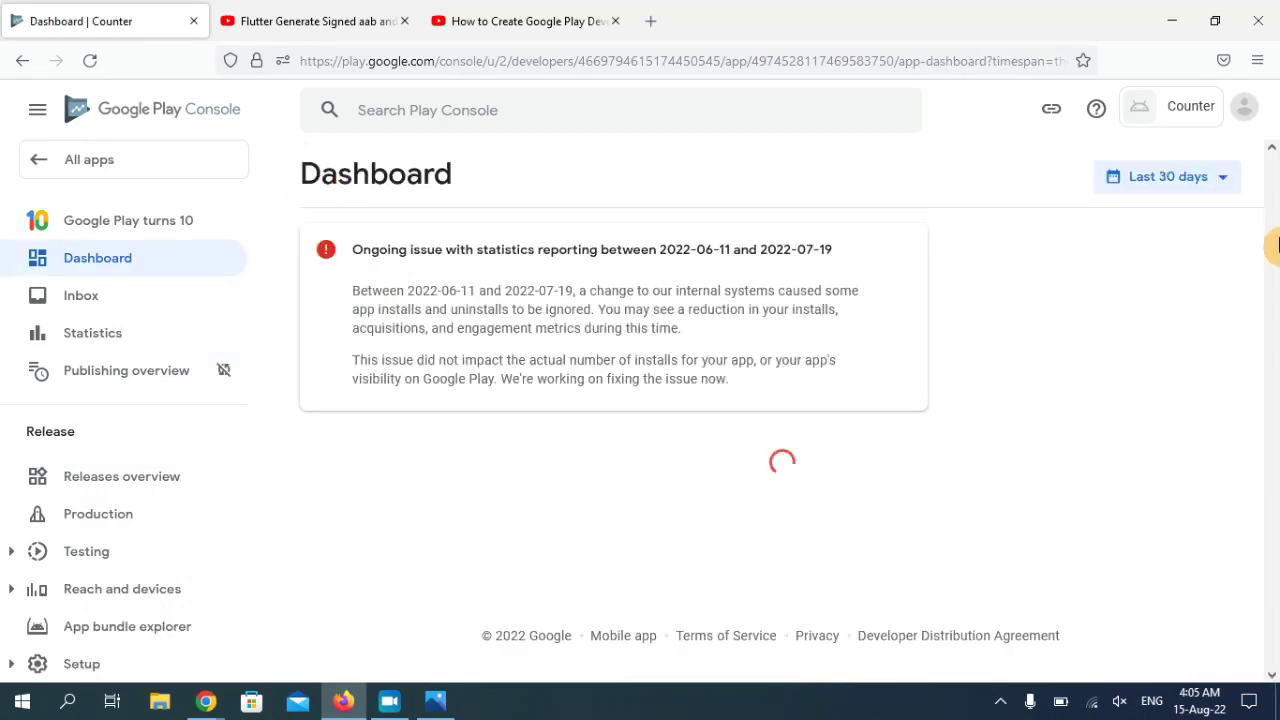
- Set App access to 'All functionality is available without special access' and save it
drag(1272, 247, 1270, 398)
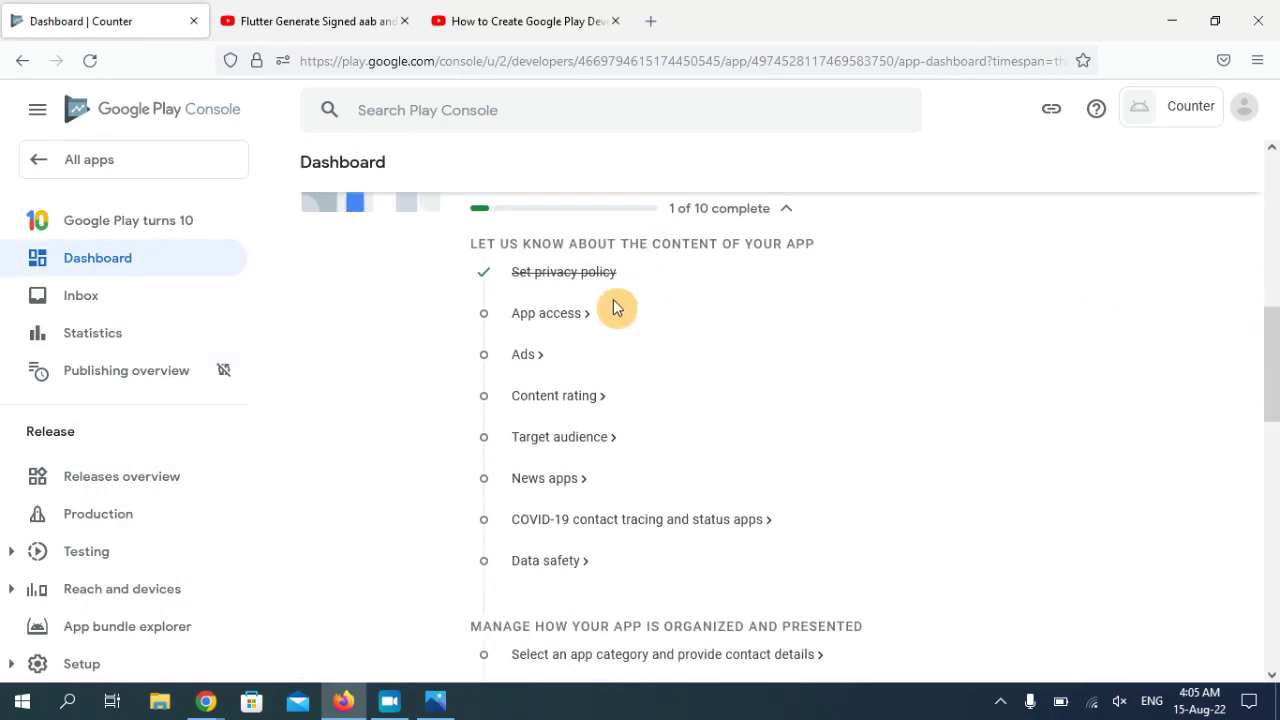
click(563, 326)
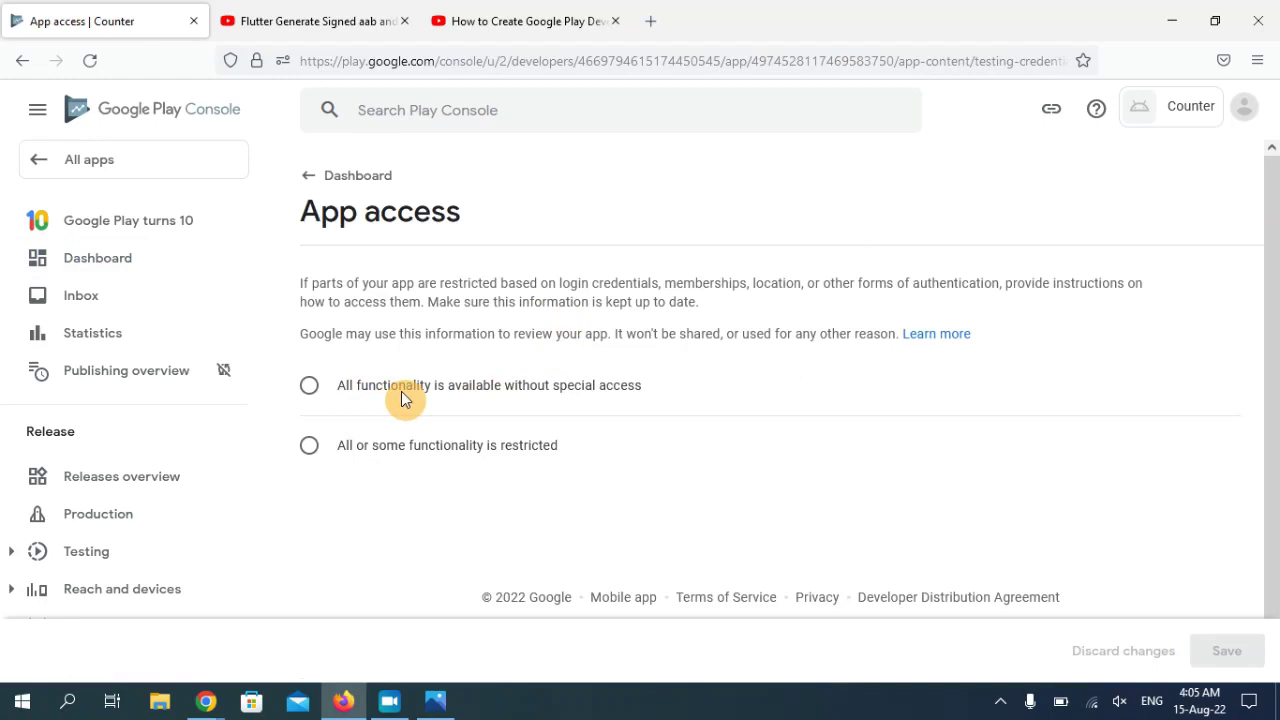
click(314, 389)
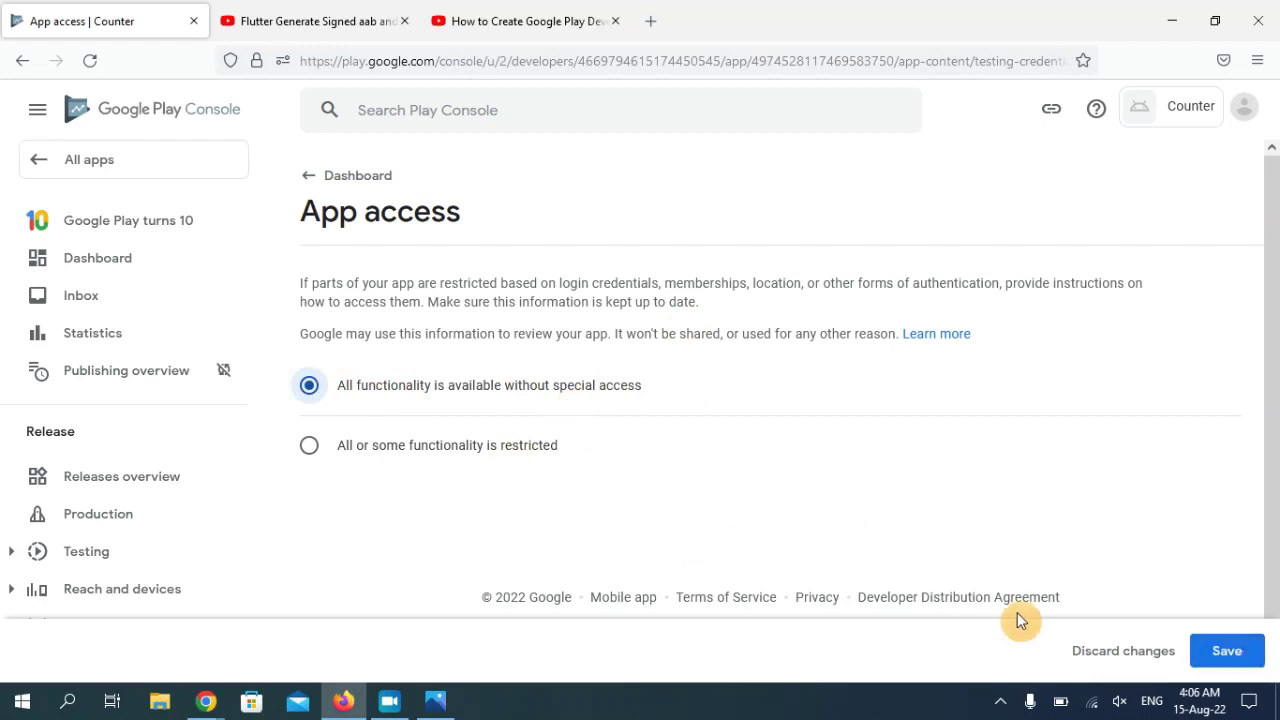
click(1229, 654)
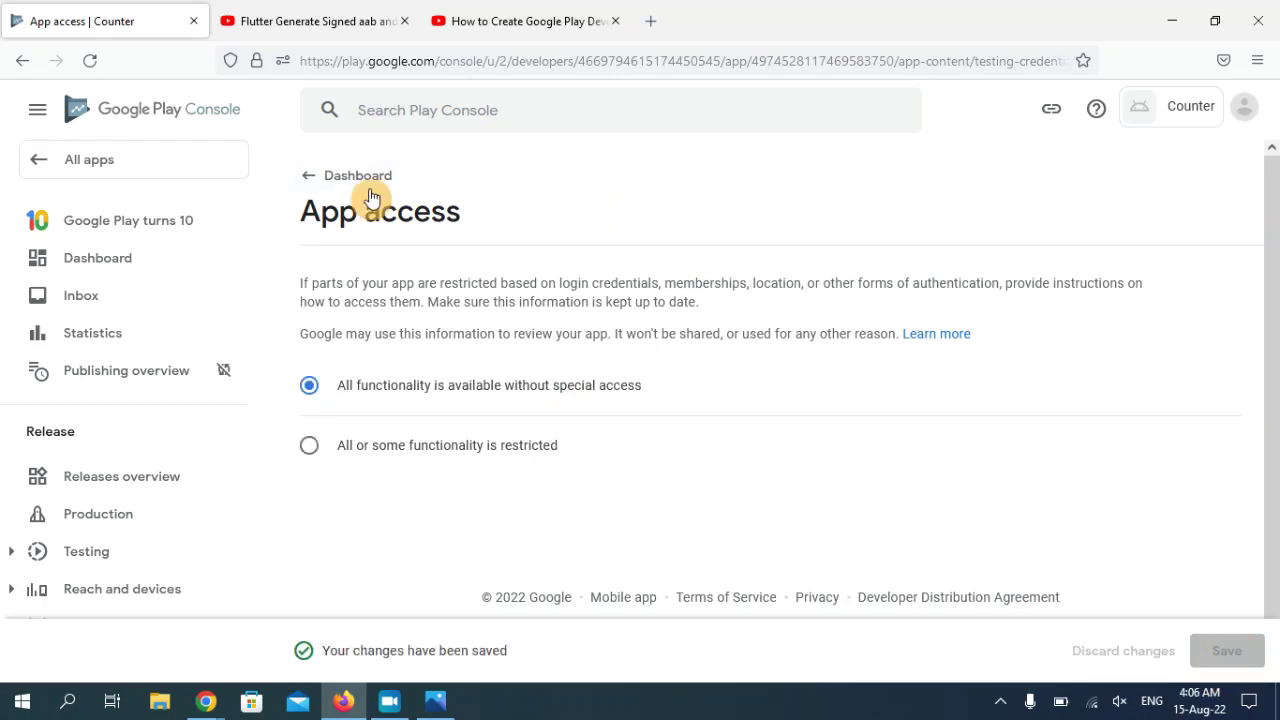
click(340, 178)
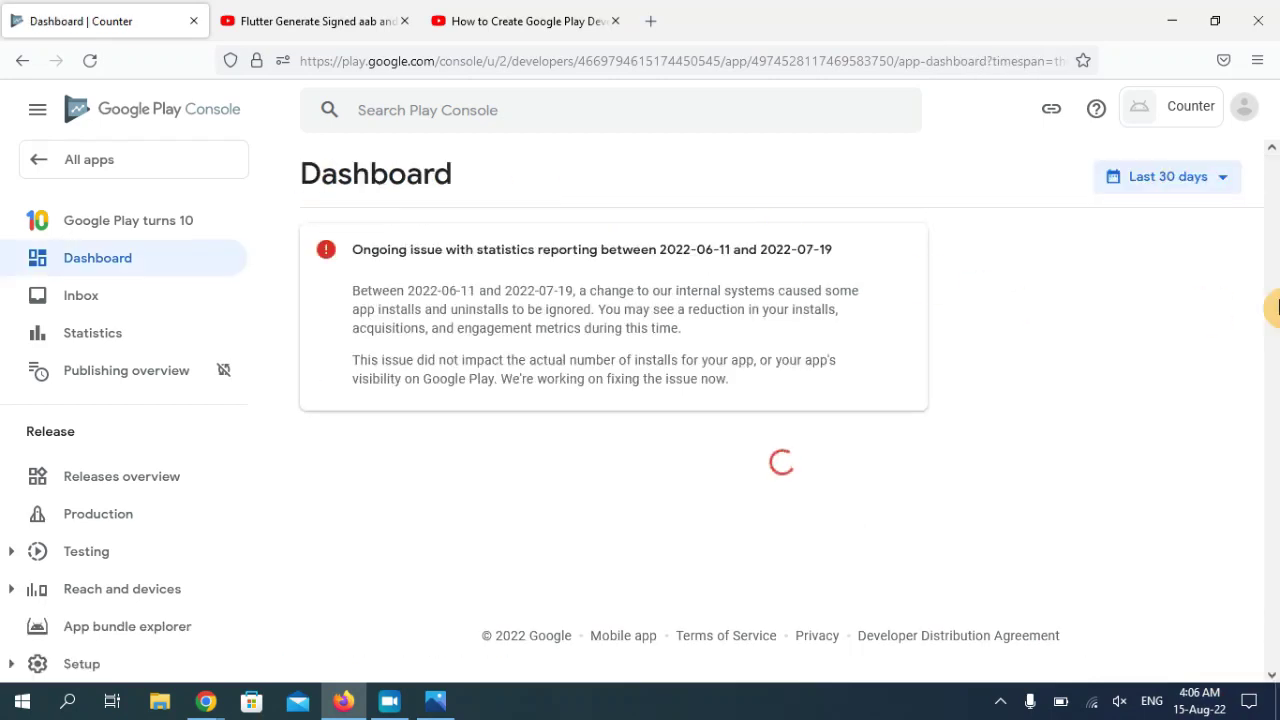
- Answer 'No, my app does not contain ads' in the Ads declaration and save
drag(1276, 308, 1274, 417)
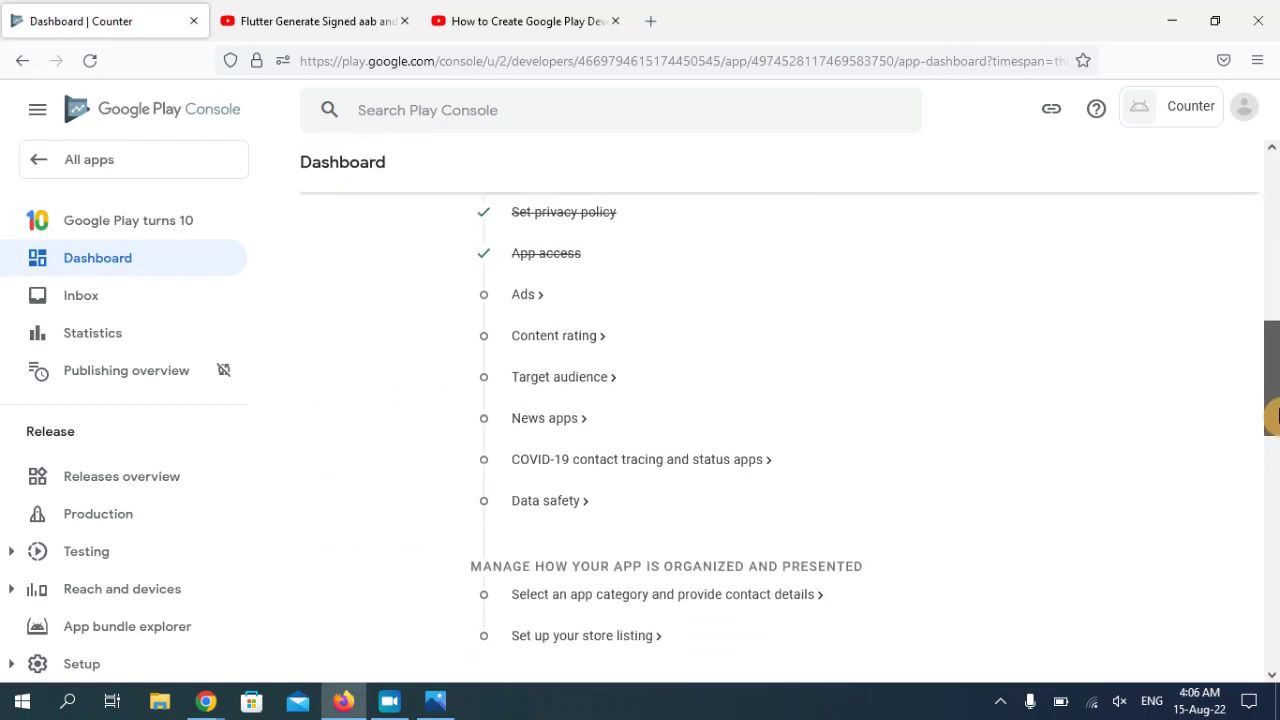
click(525, 300)
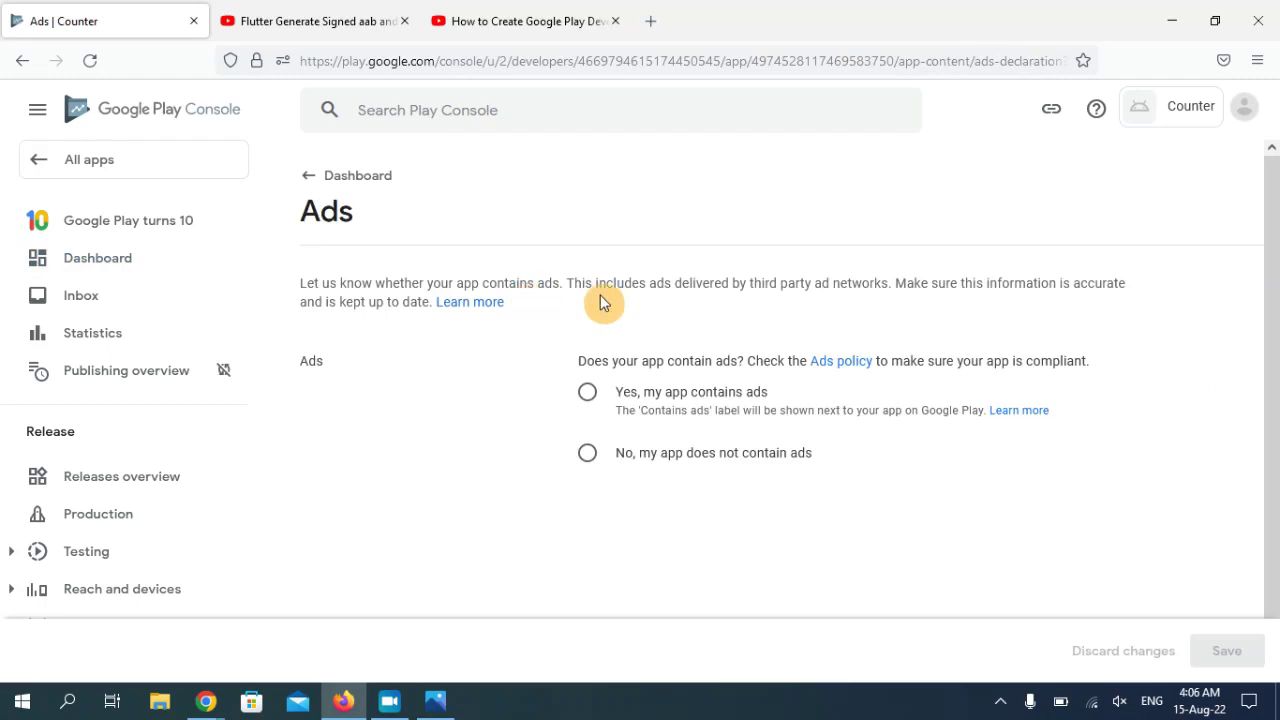
click(588, 456)
click(1220, 654)
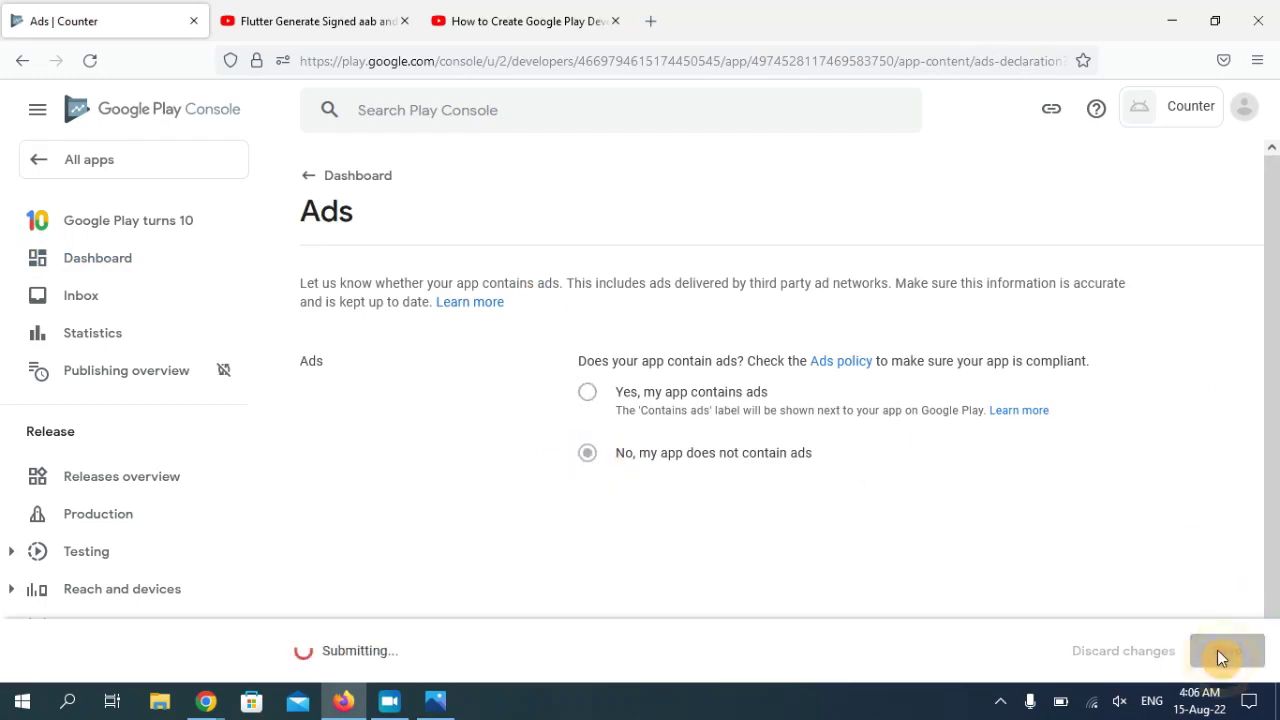
click(313, 189)
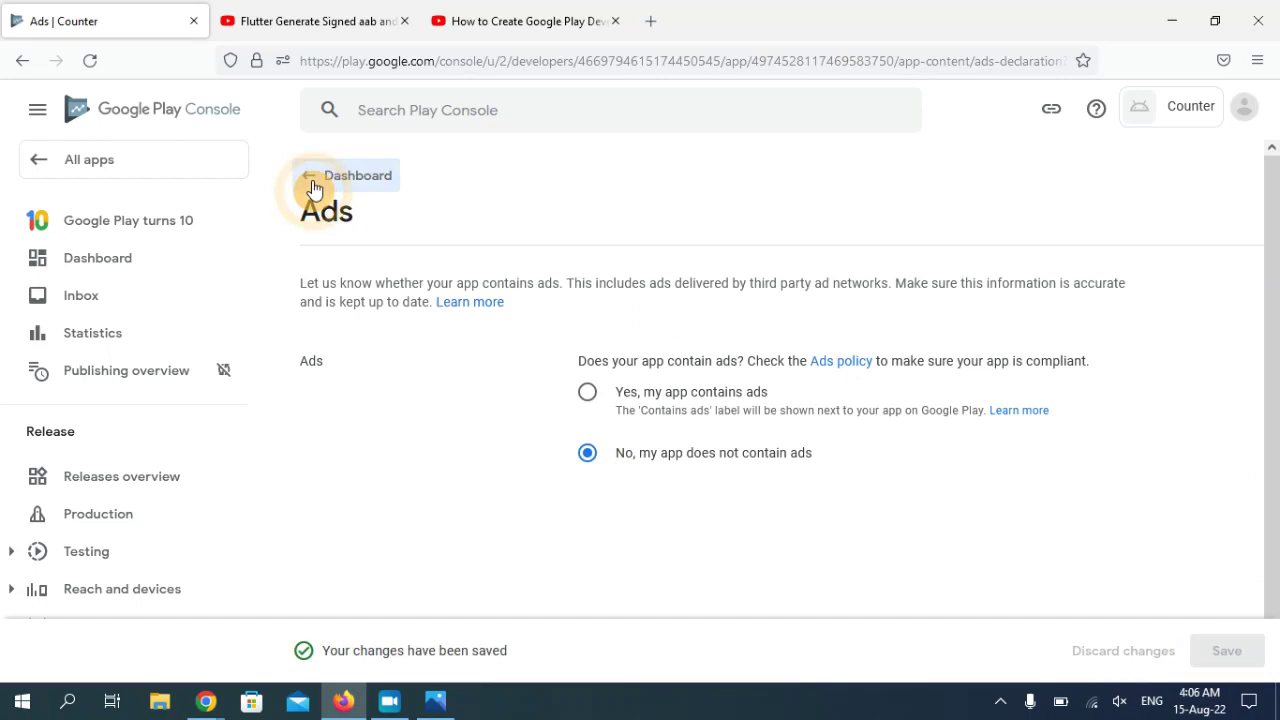
scroll(1276, 248, down, 7)
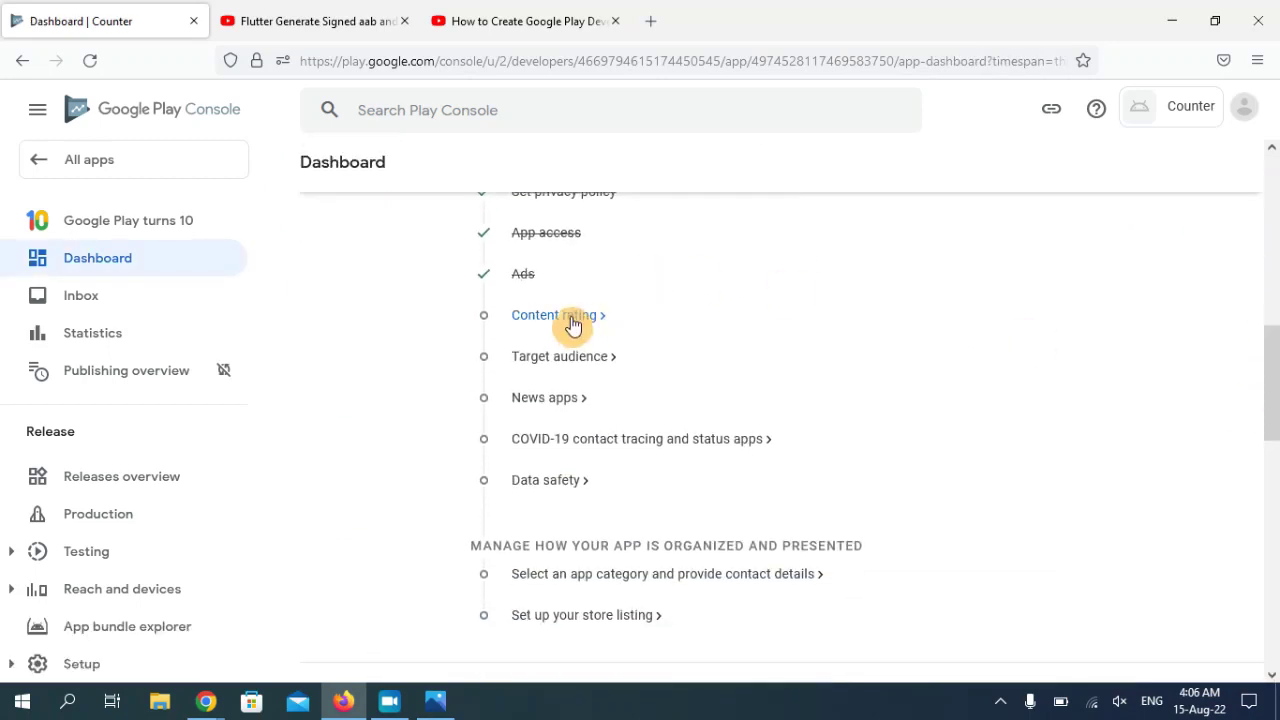
click(572, 318)
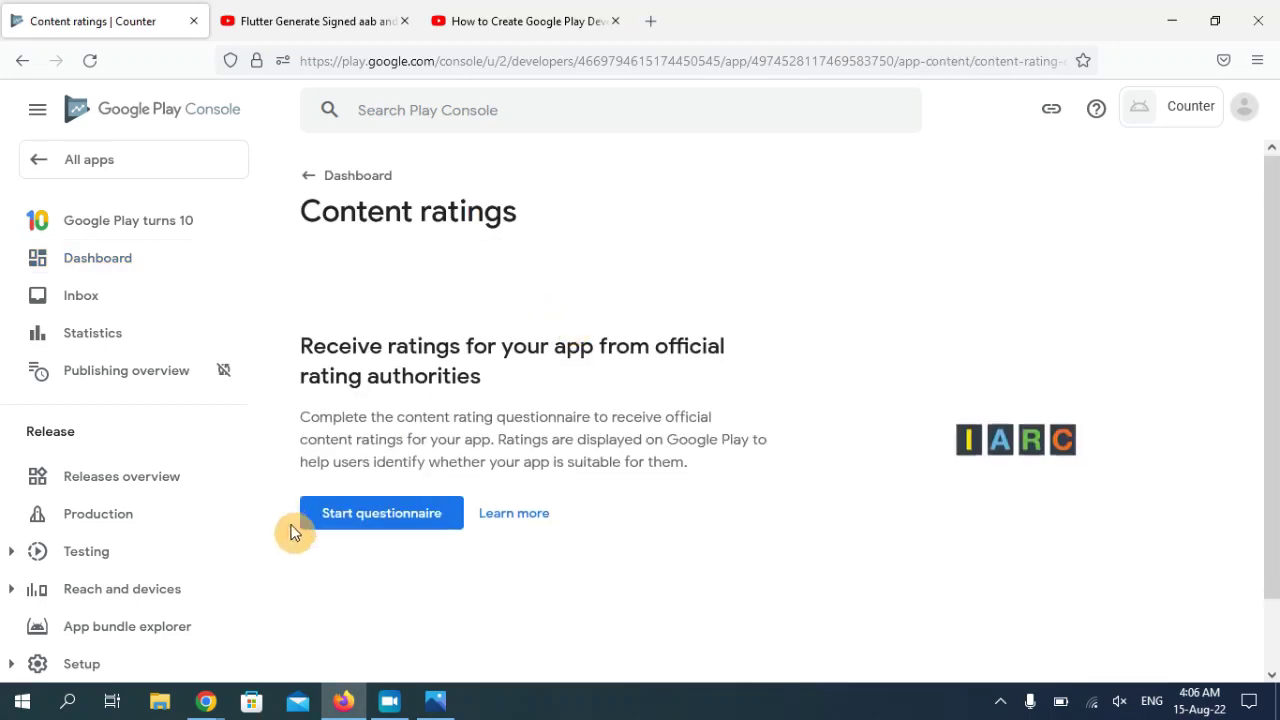
- Enter the content rating contact e-mail and choose the All Other App Types category
click(413, 525)
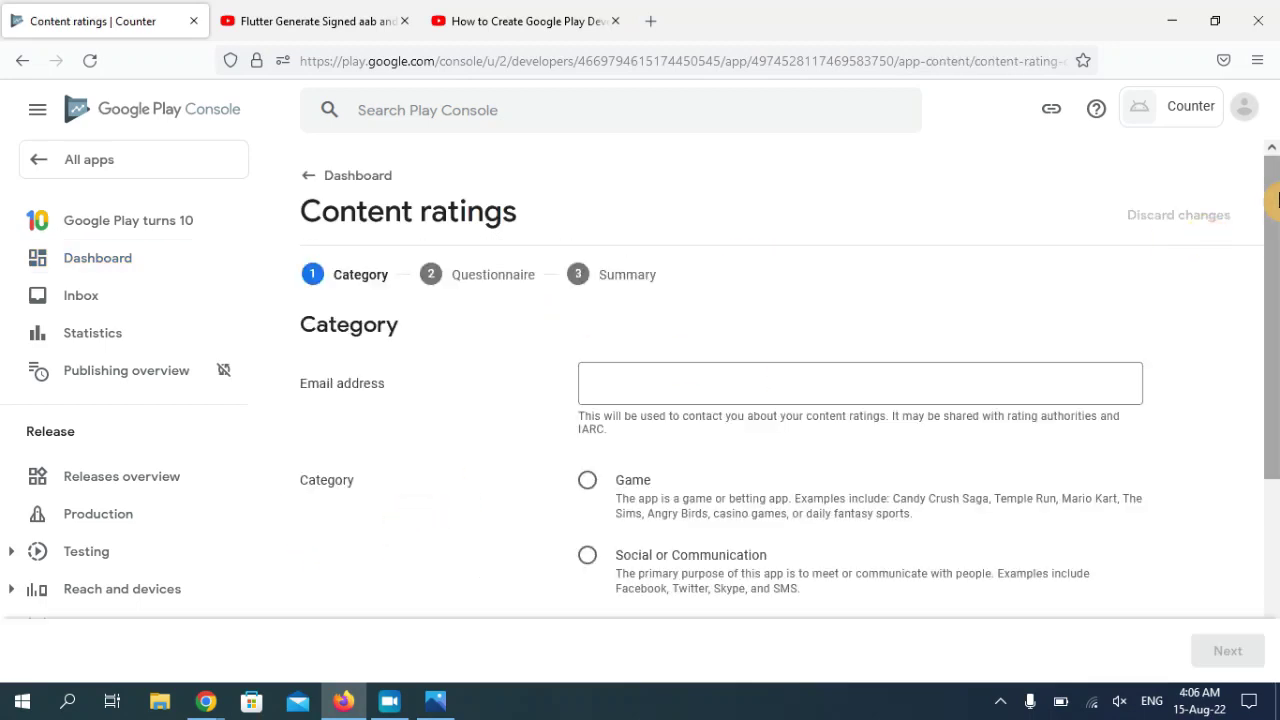
drag(1276, 200, 1272, 271)
click(694, 266)
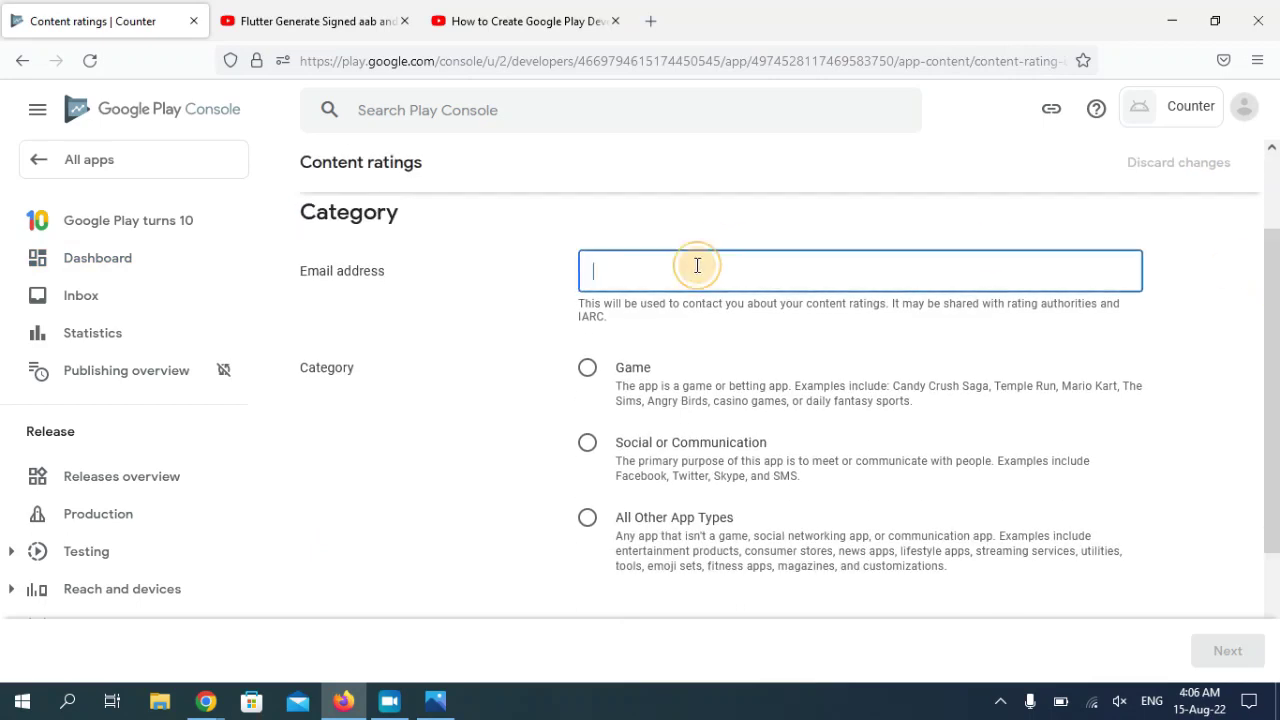
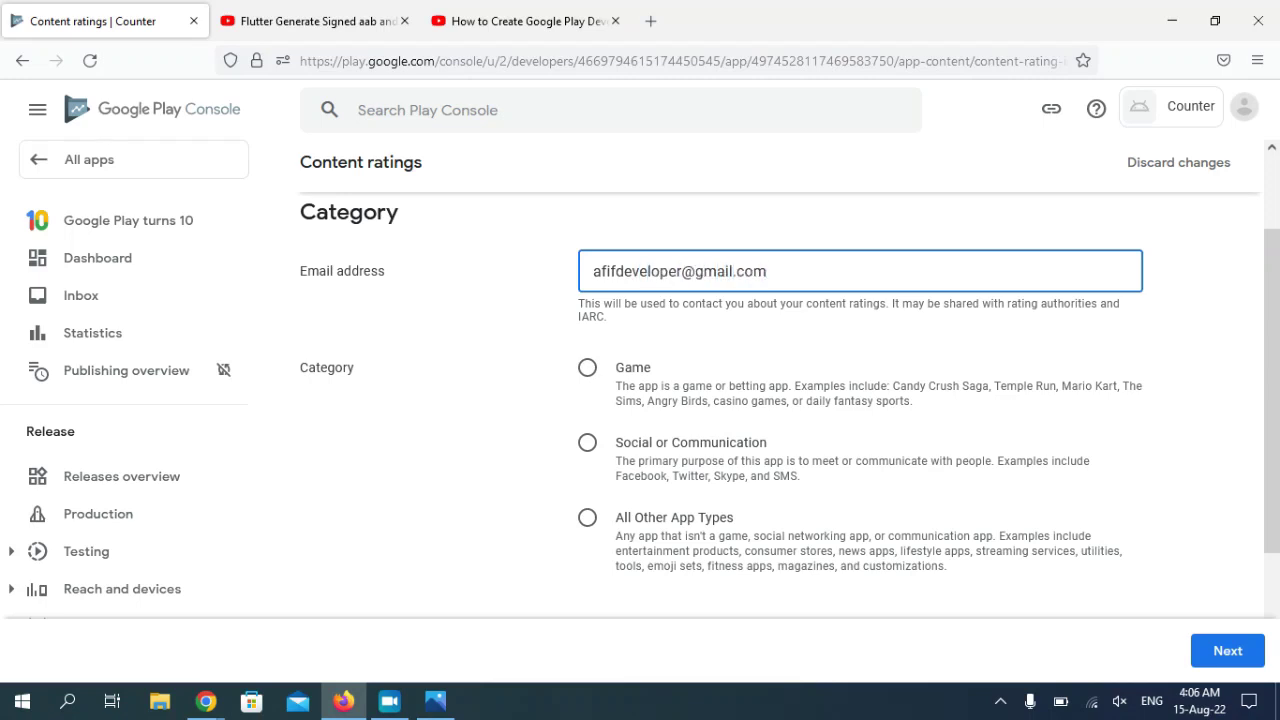
key(Tab)
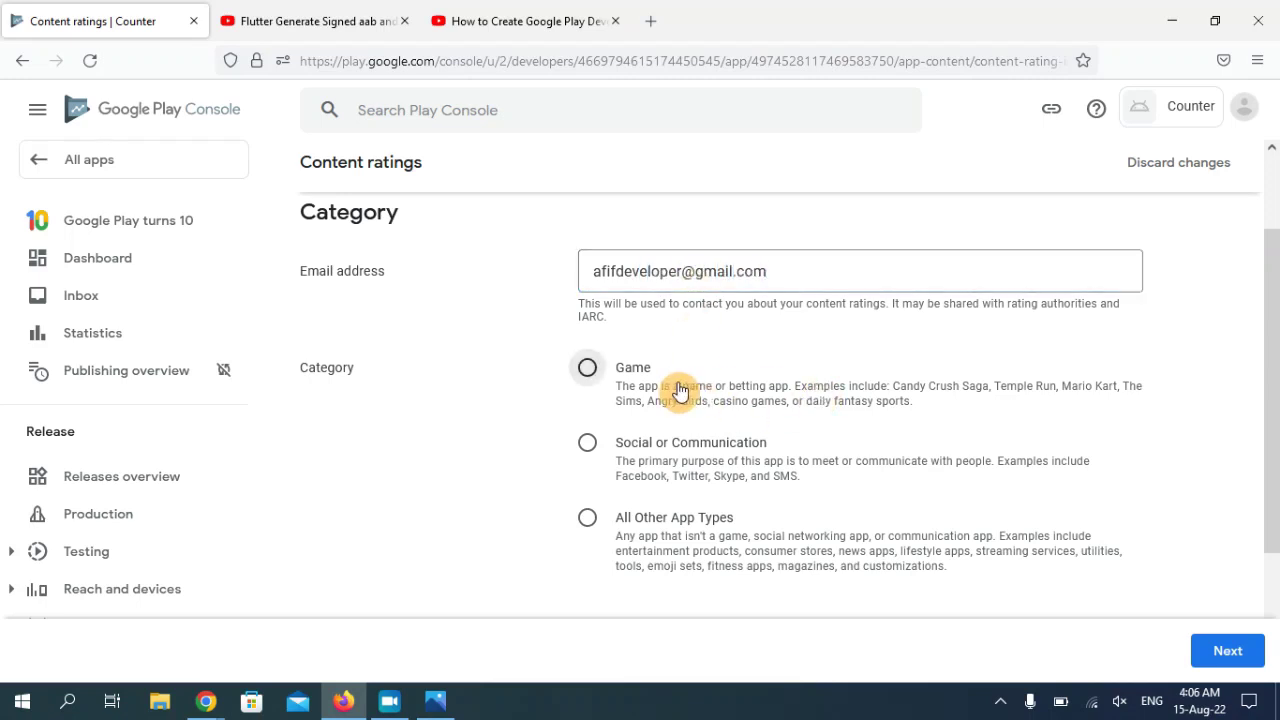
drag(1276, 392, 1269, 451)
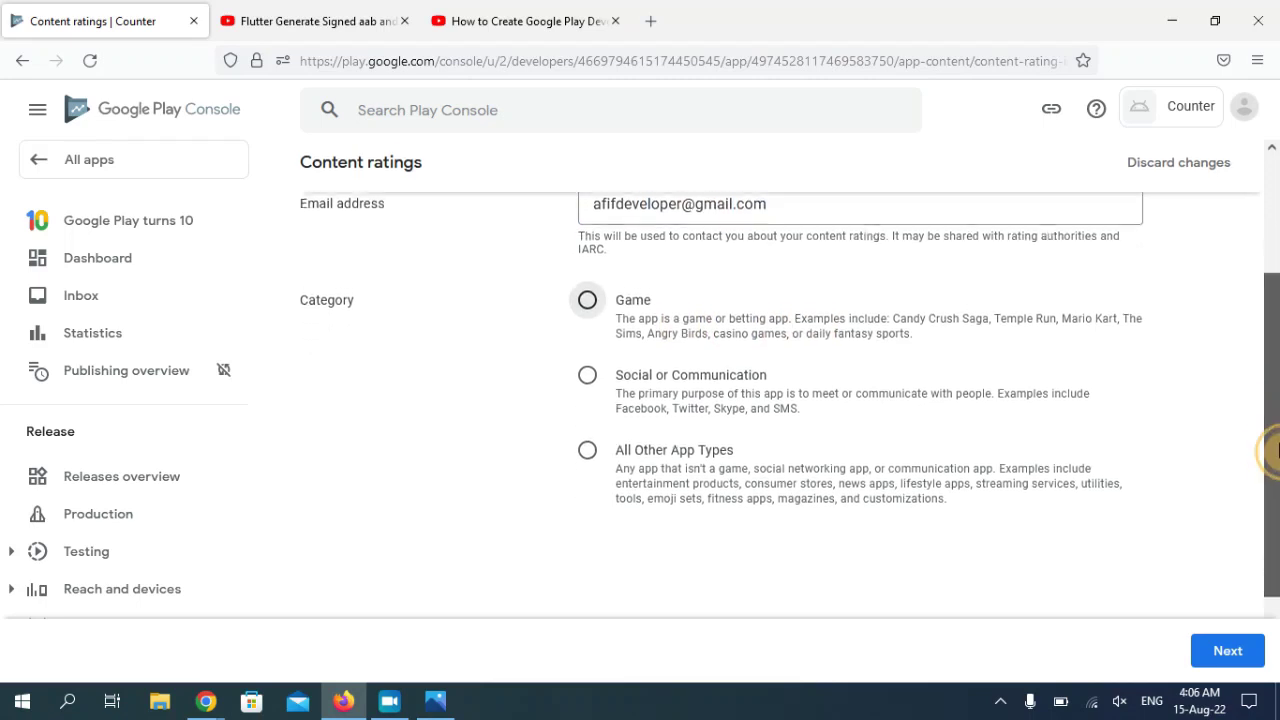
click(586, 436)
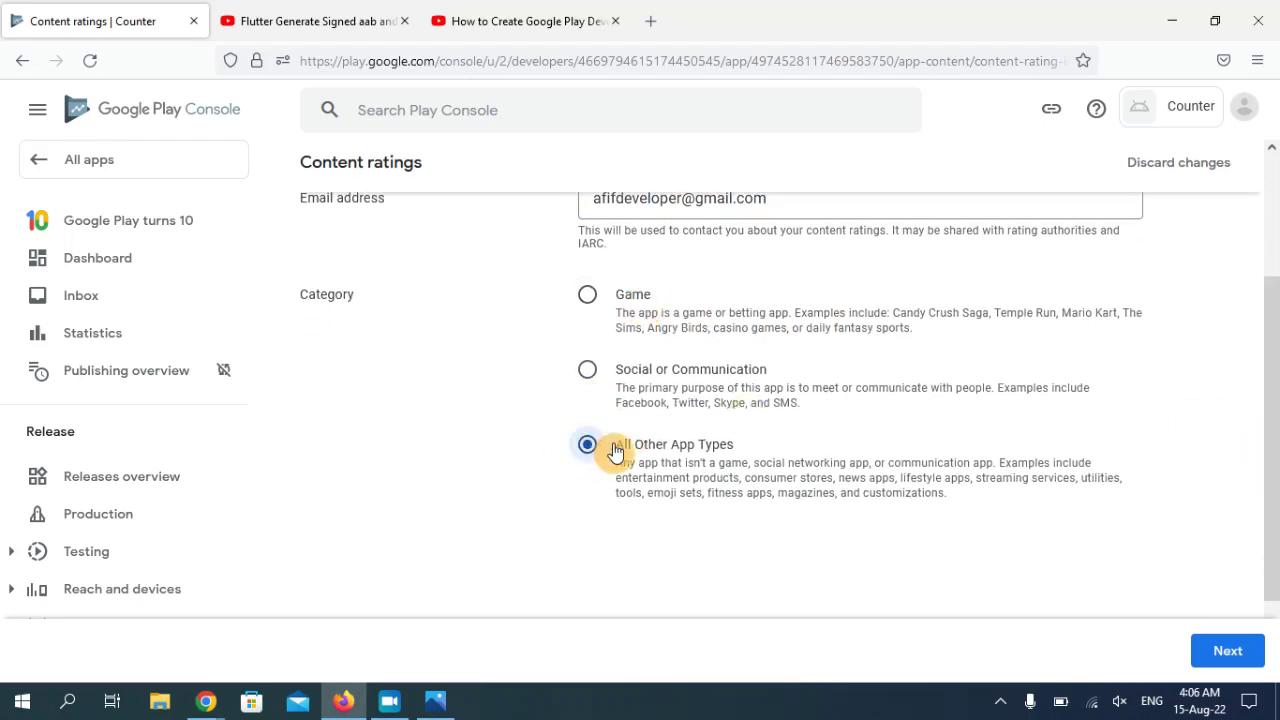
drag(1276, 460, 1268, 462)
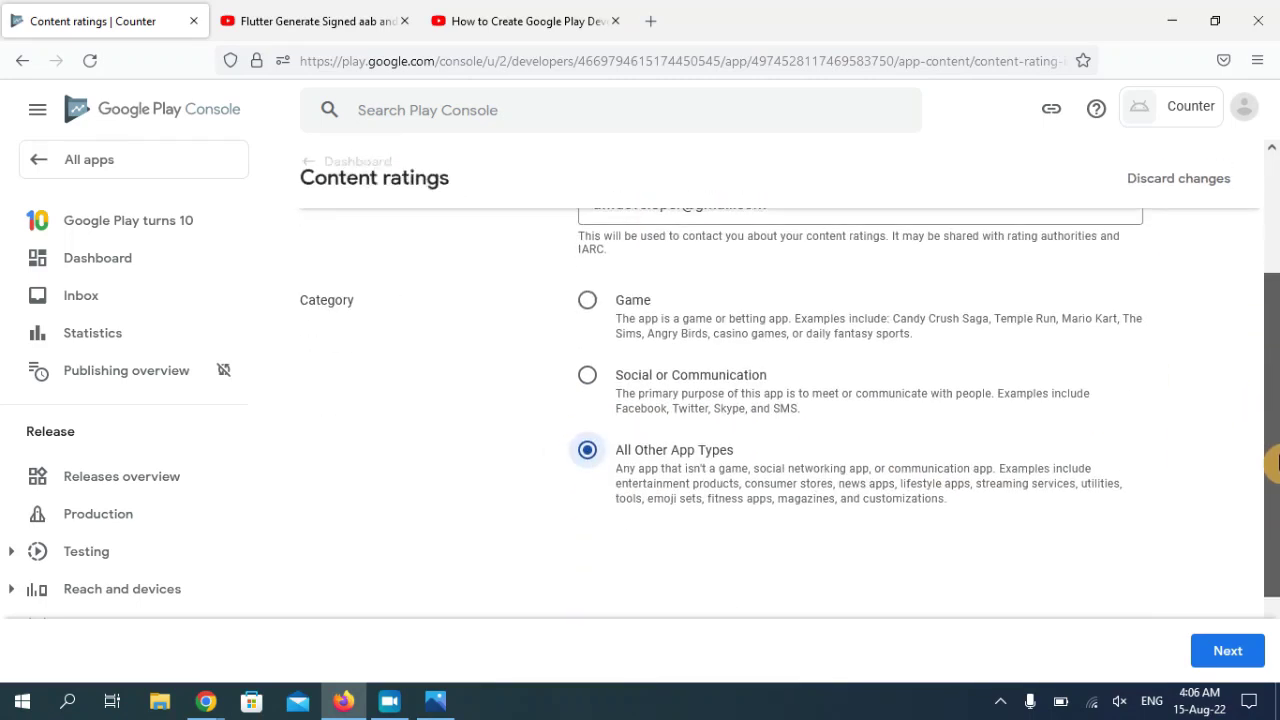
click(1230, 650)
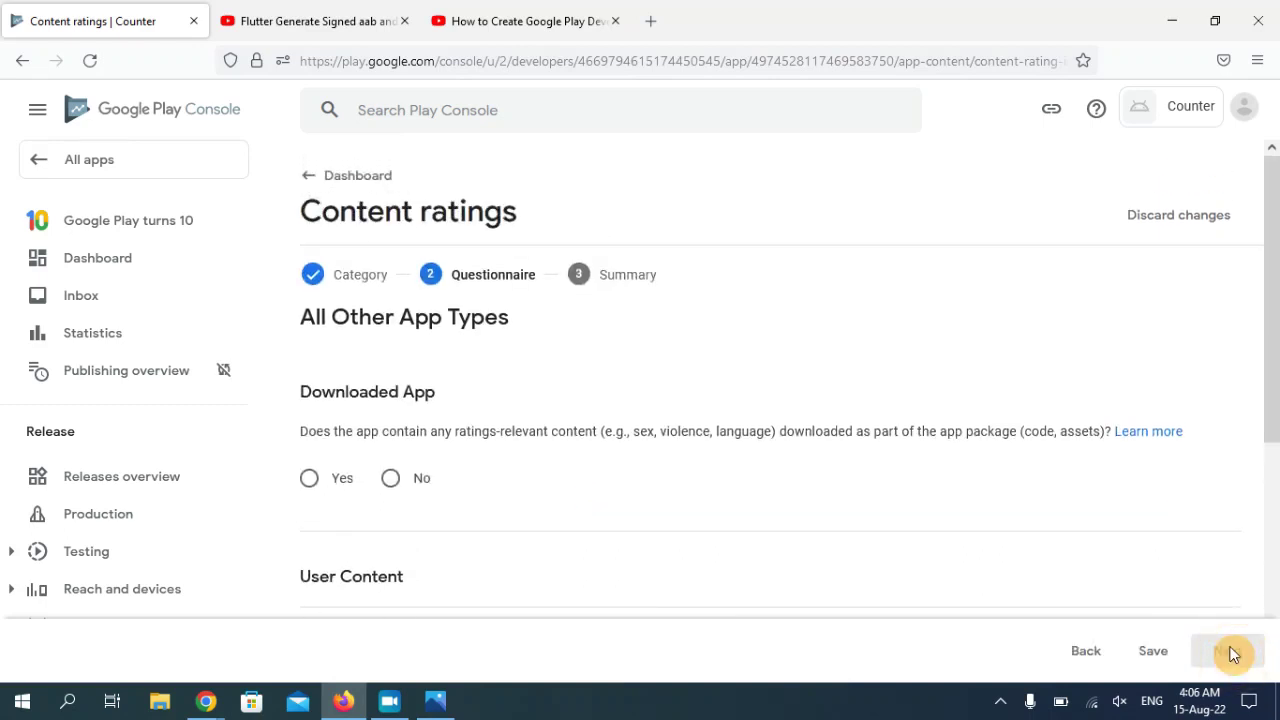
- Answer No to the downloaded app, user content, online content, age-restricted products and location questions
scroll(1265, 385, down, 3)
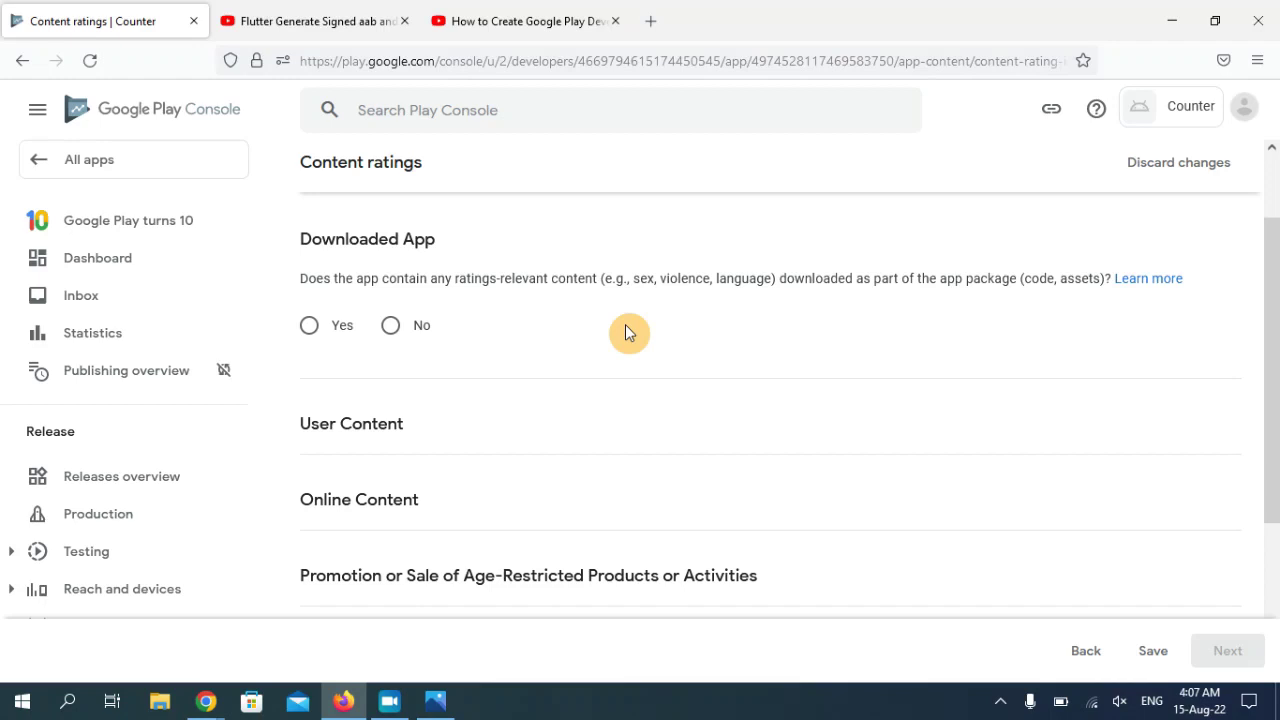
click(391, 330)
drag(1272, 297, 1275, 394)
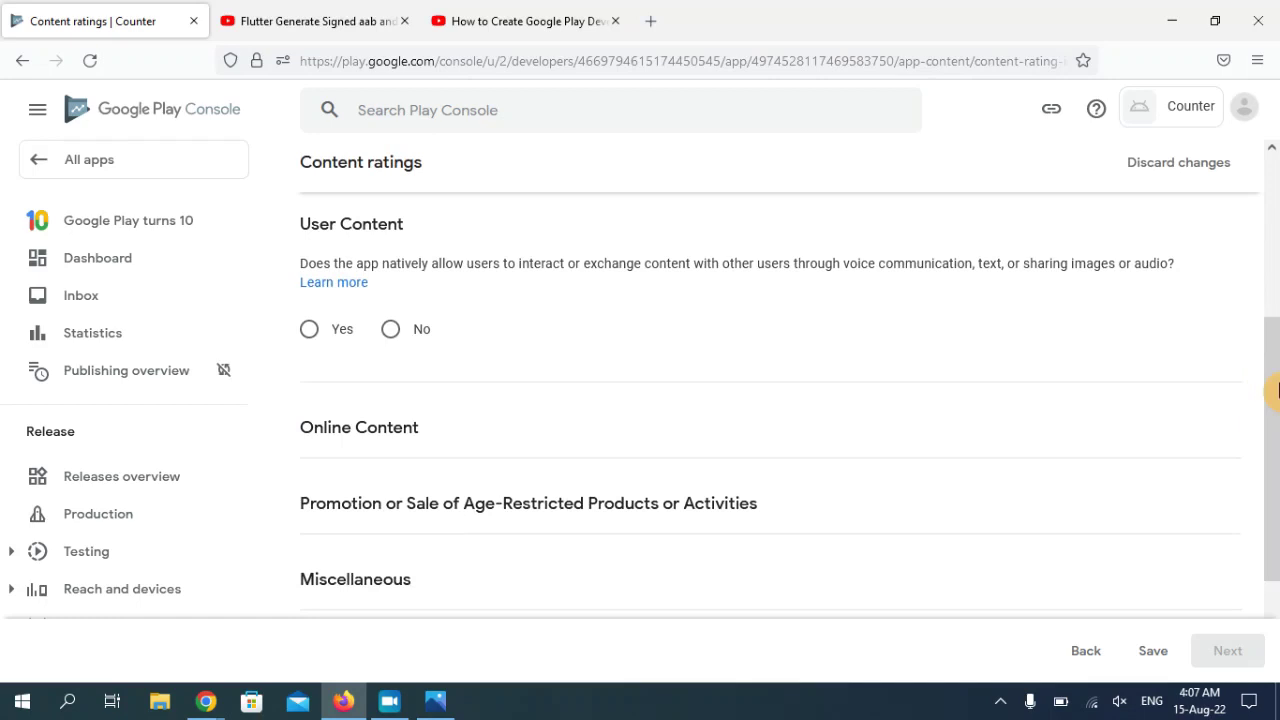
click(390, 332)
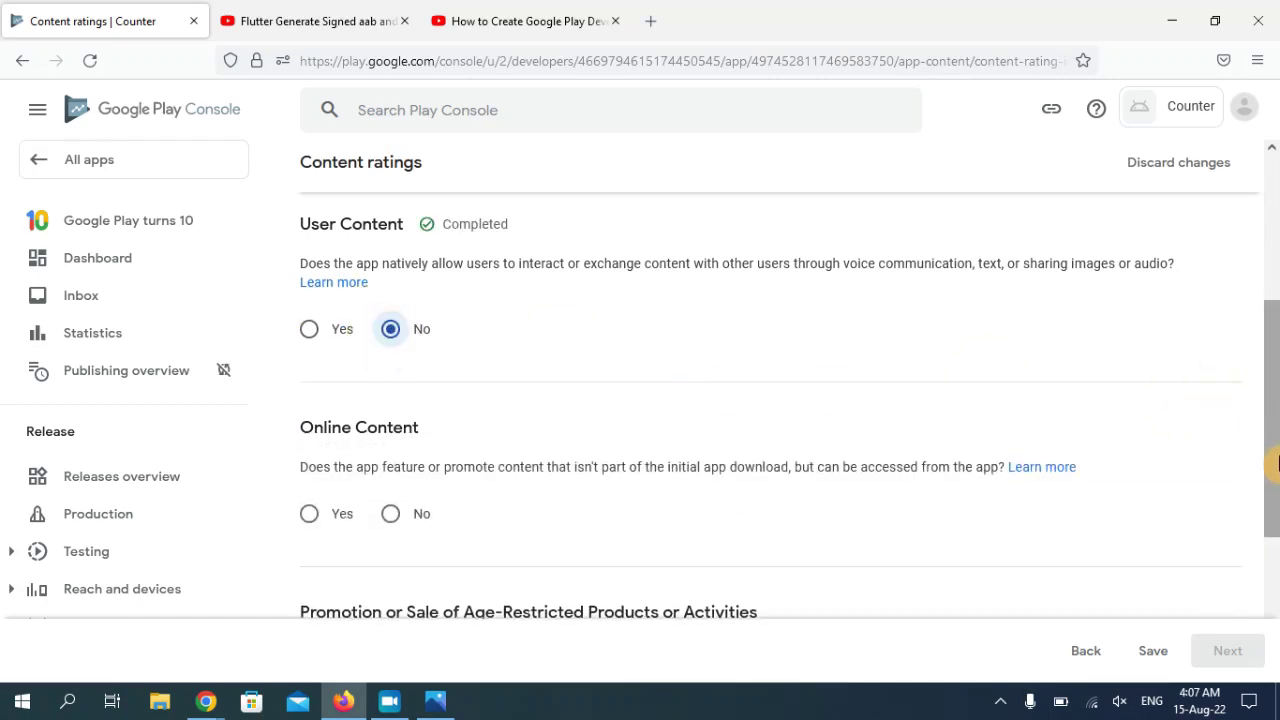
drag(1275, 462, 1275, 548)
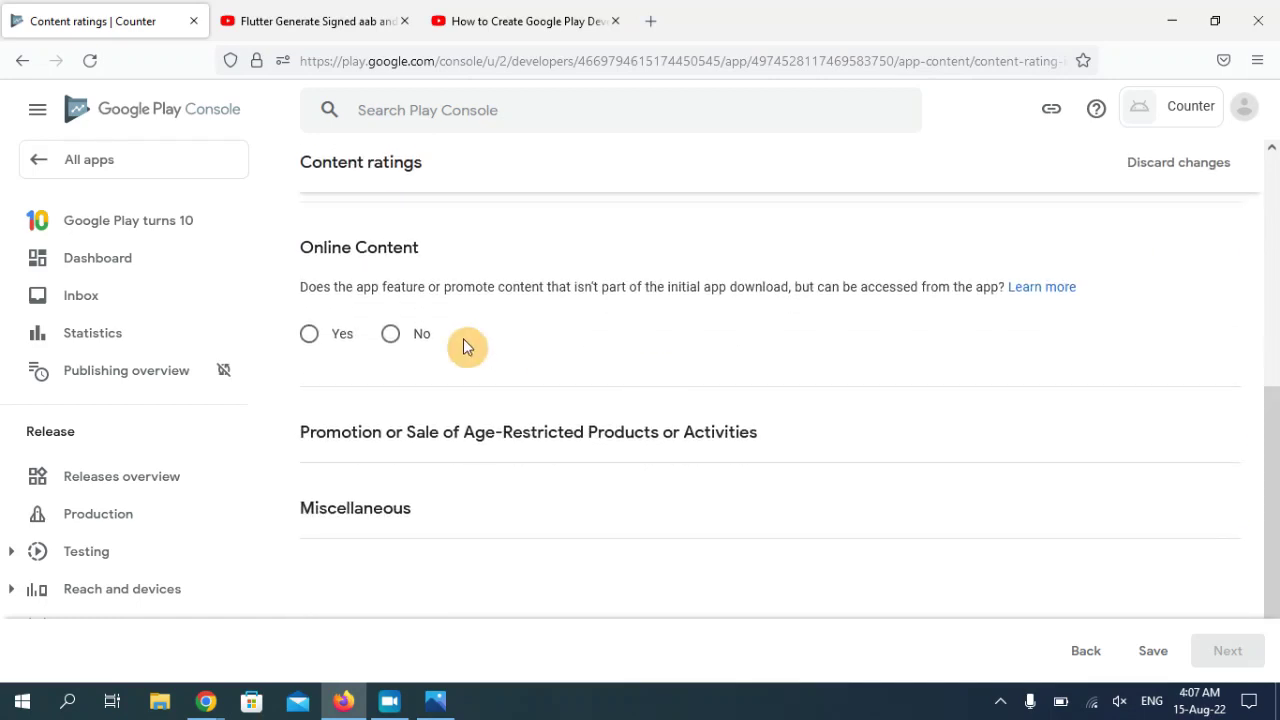
click(390, 335)
drag(1272, 530, 1272, 600)
click(392, 322)
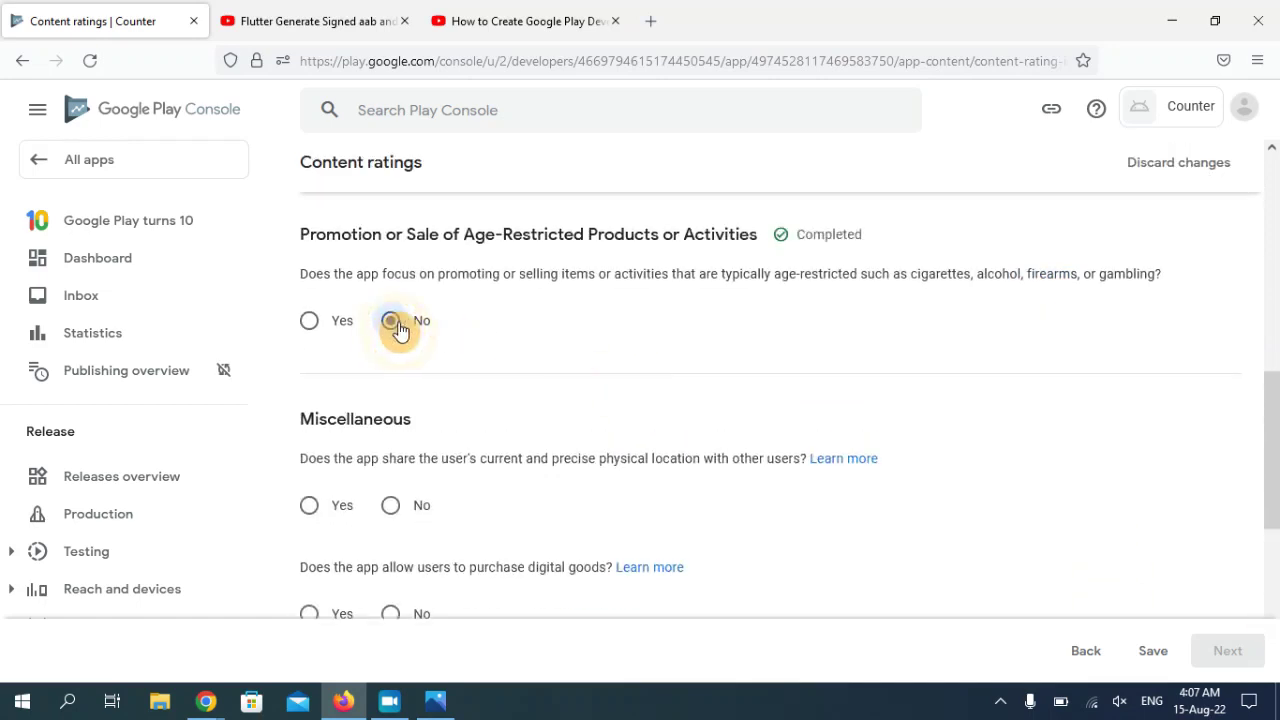
drag(1272, 450, 1272, 546)
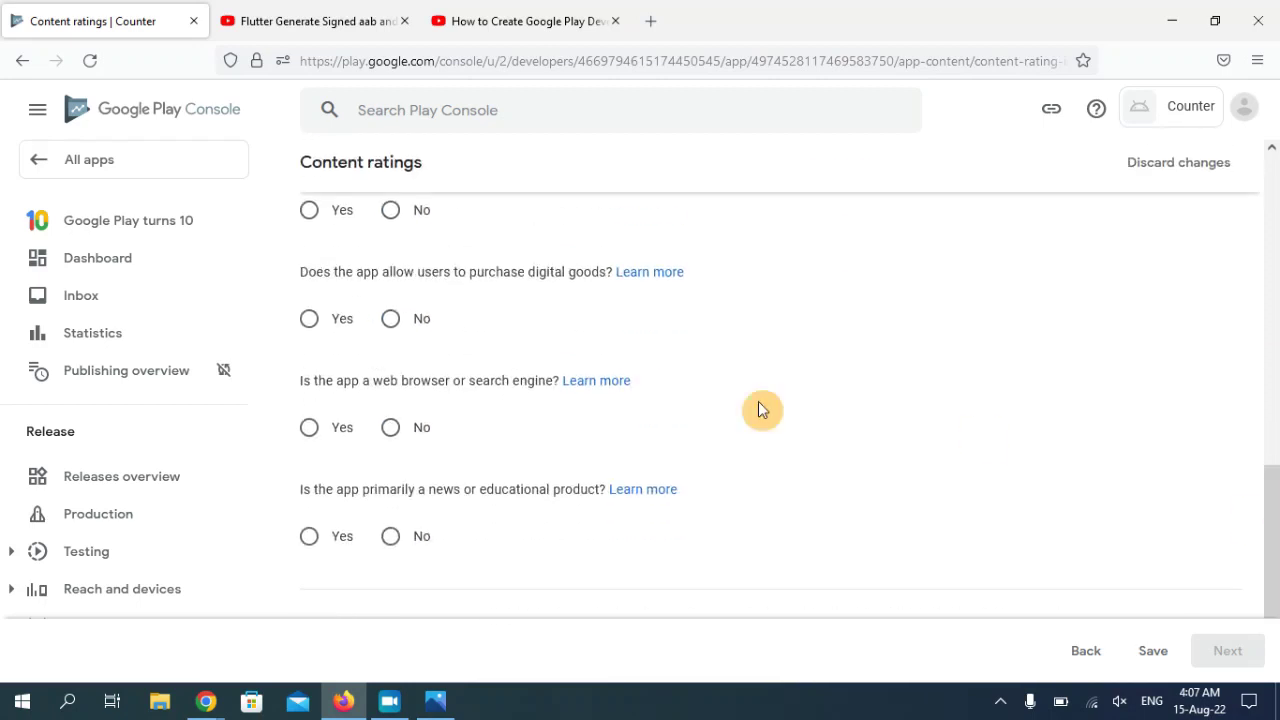
drag(1274, 478, 1275, 445)
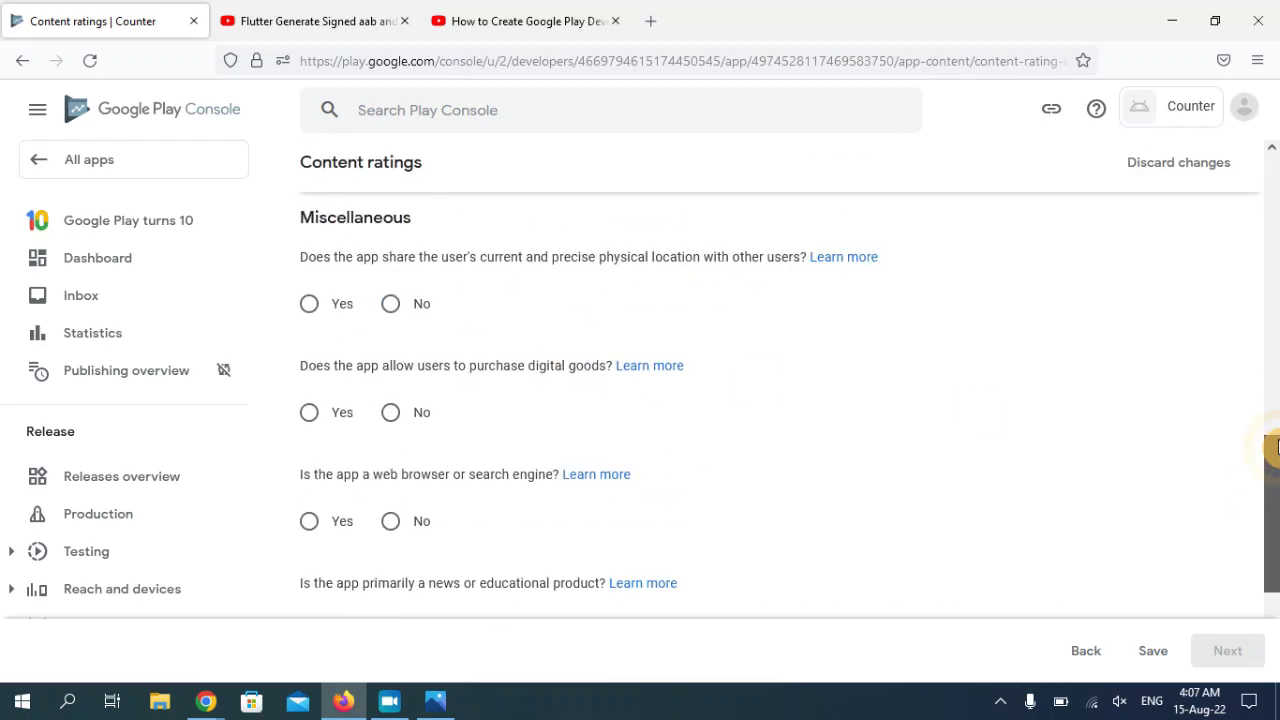
click(403, 313)
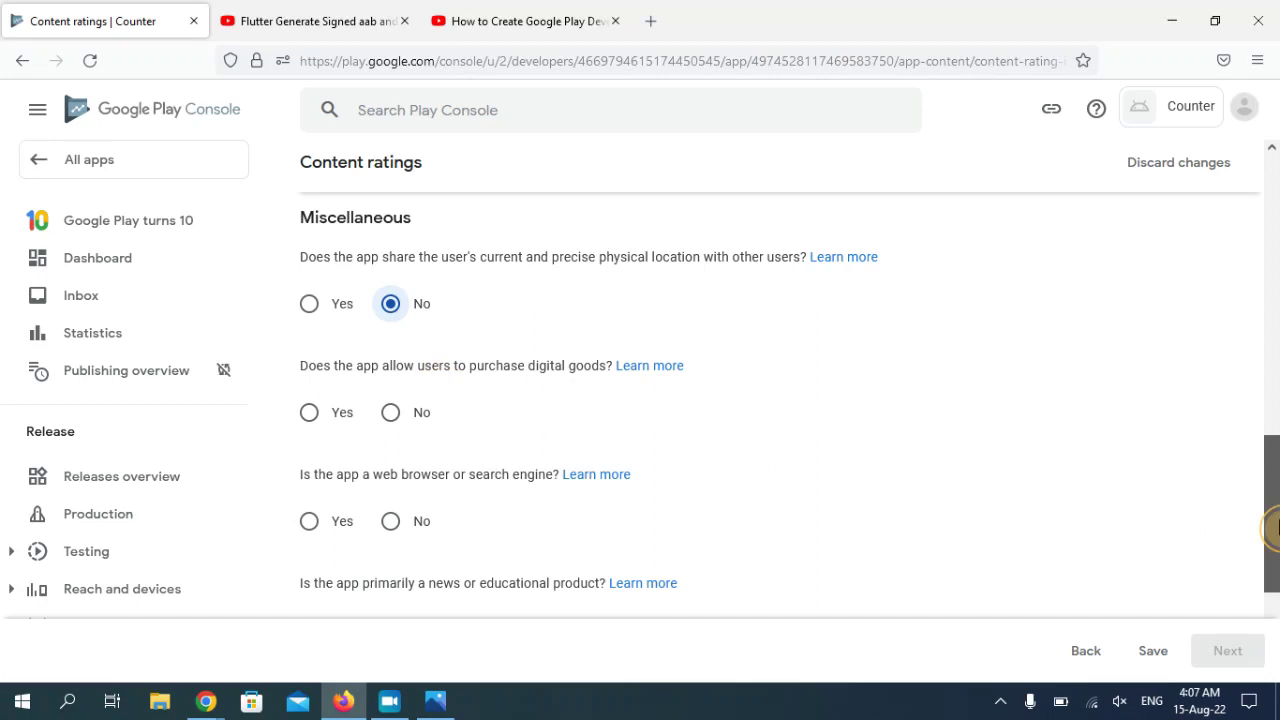
- Answer No to digital goods purchases, web browser/search engine, and news/educational product questions
scroll(1275, 540, down, 1)
scroll(1275, 545, down, 1)
scroll(1275, 545, up, 1)
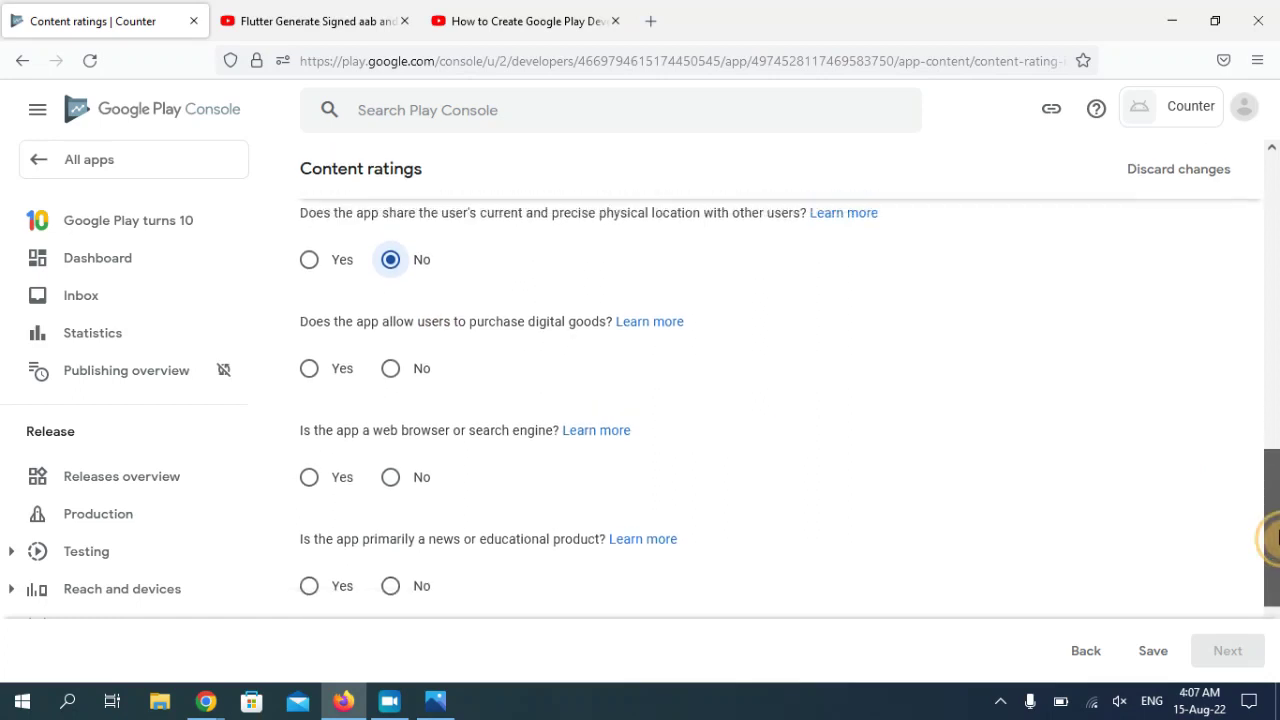
scroll(1275, 538, down, 1)
scroll(1275, 540, down, 2)
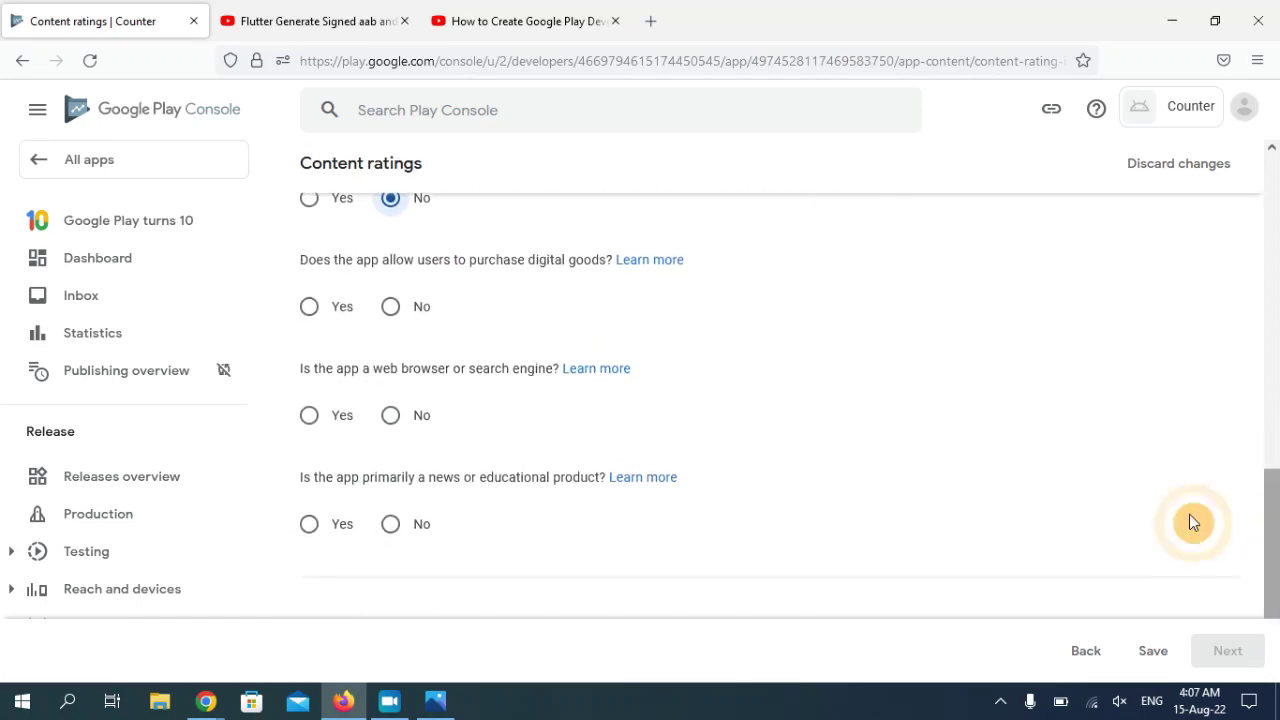
click(391, 306)
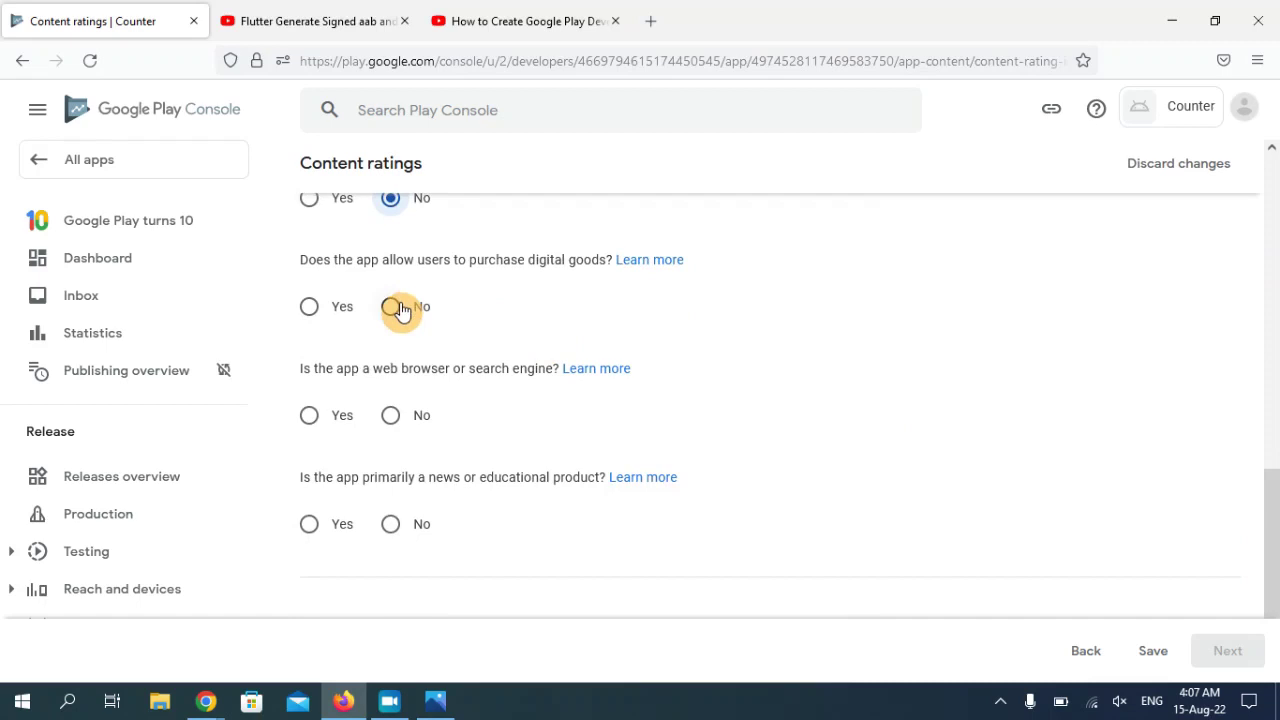
click(396, 418)
click(403, 528)
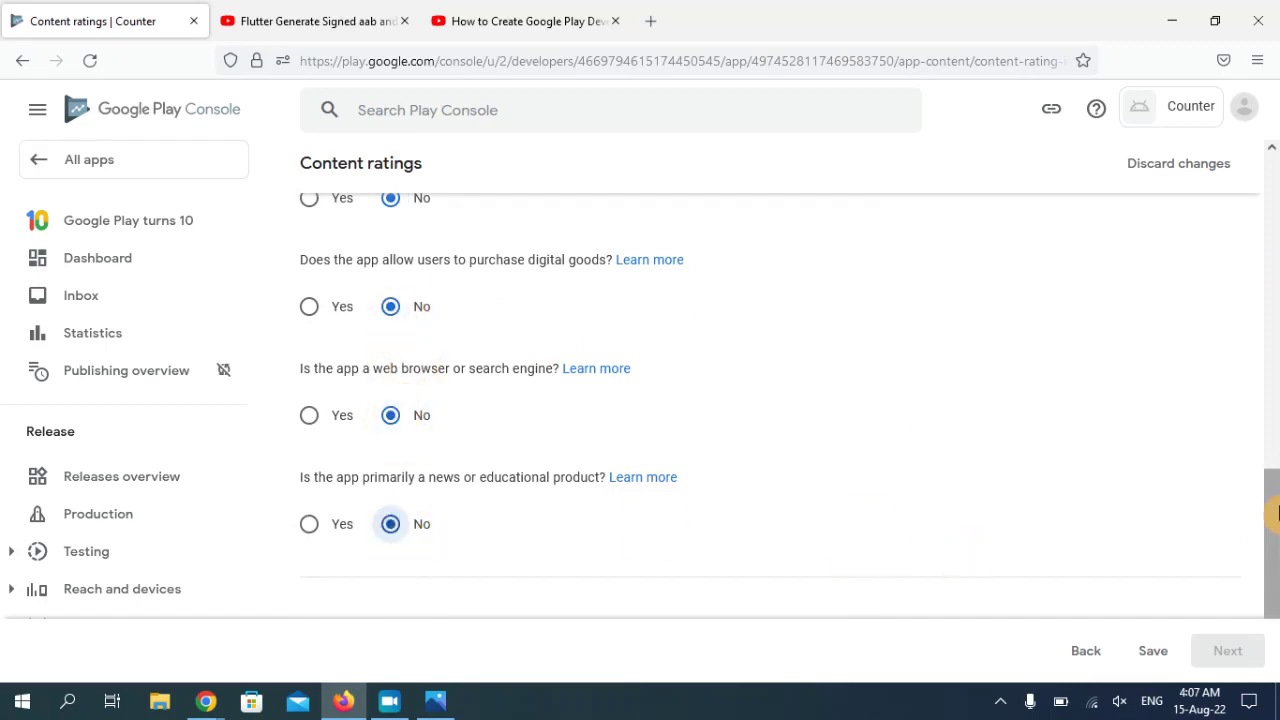
scroll(1274, 590, down, 3)
- Save the answers, submit the questionnaire for a 3+ rating, and return to the Dashboard
click(1158, 650)
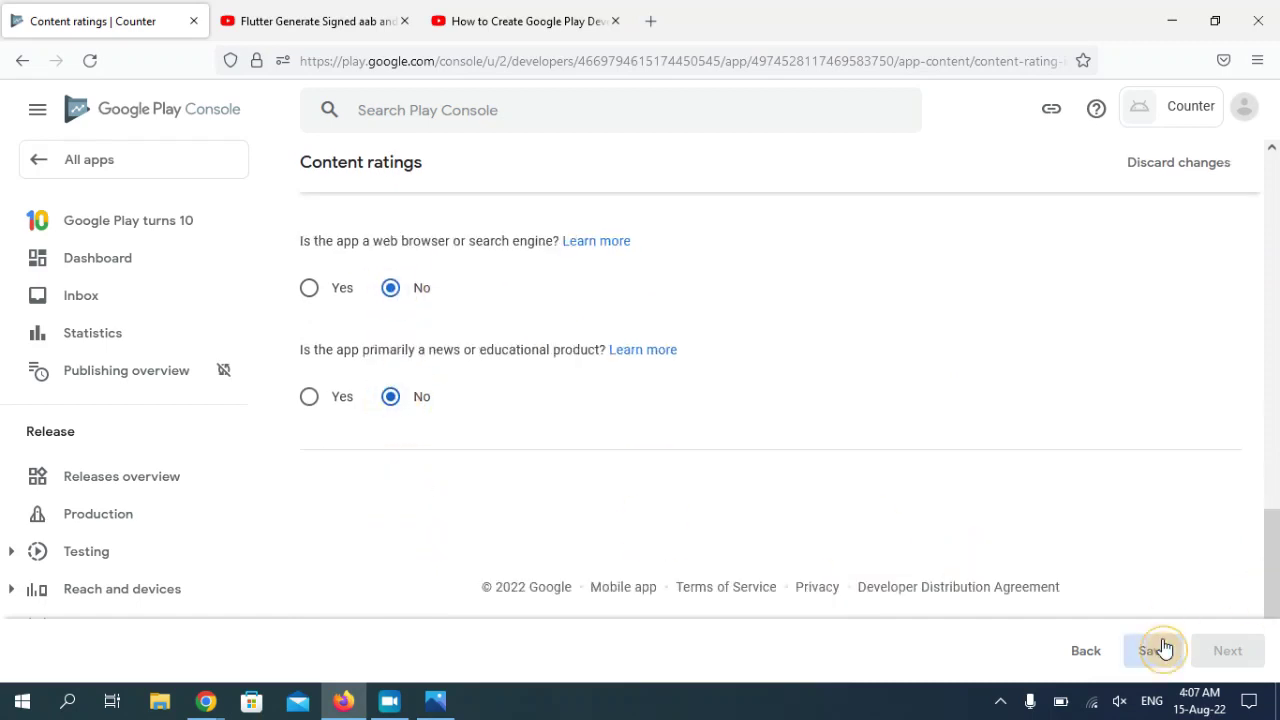
click(1233, 660)
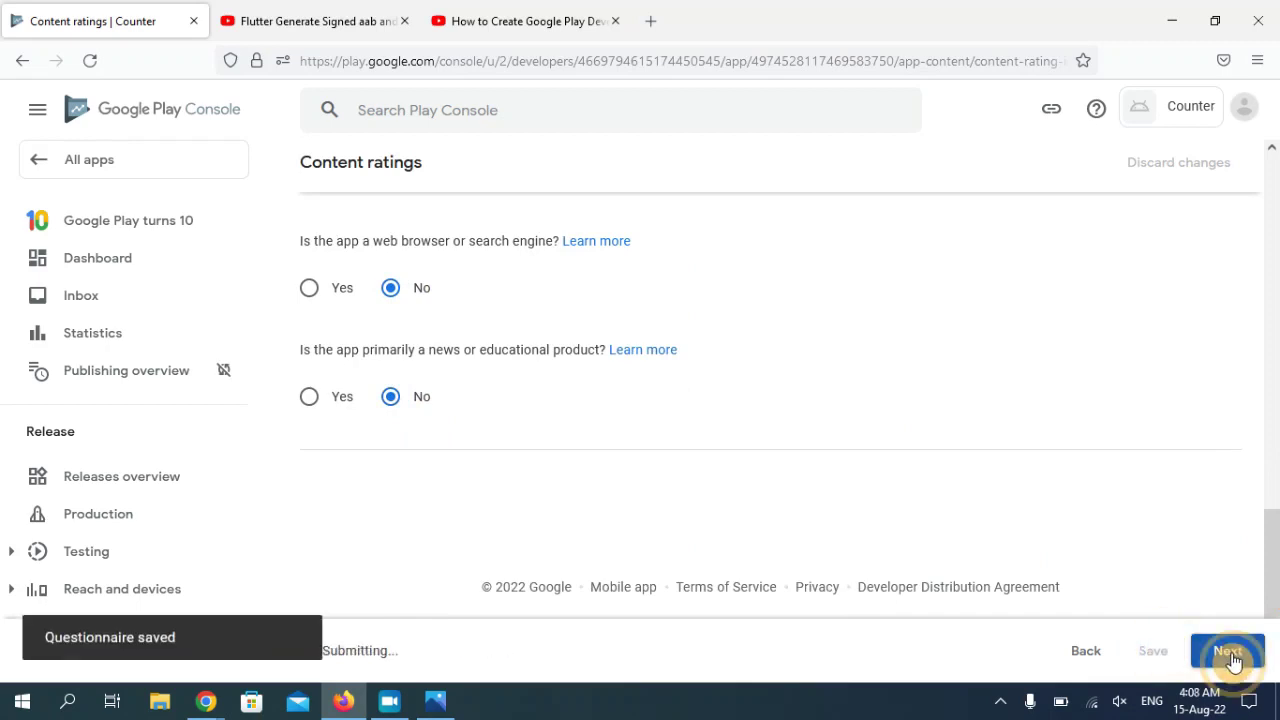
drag(1275, 352, 1275, 565)
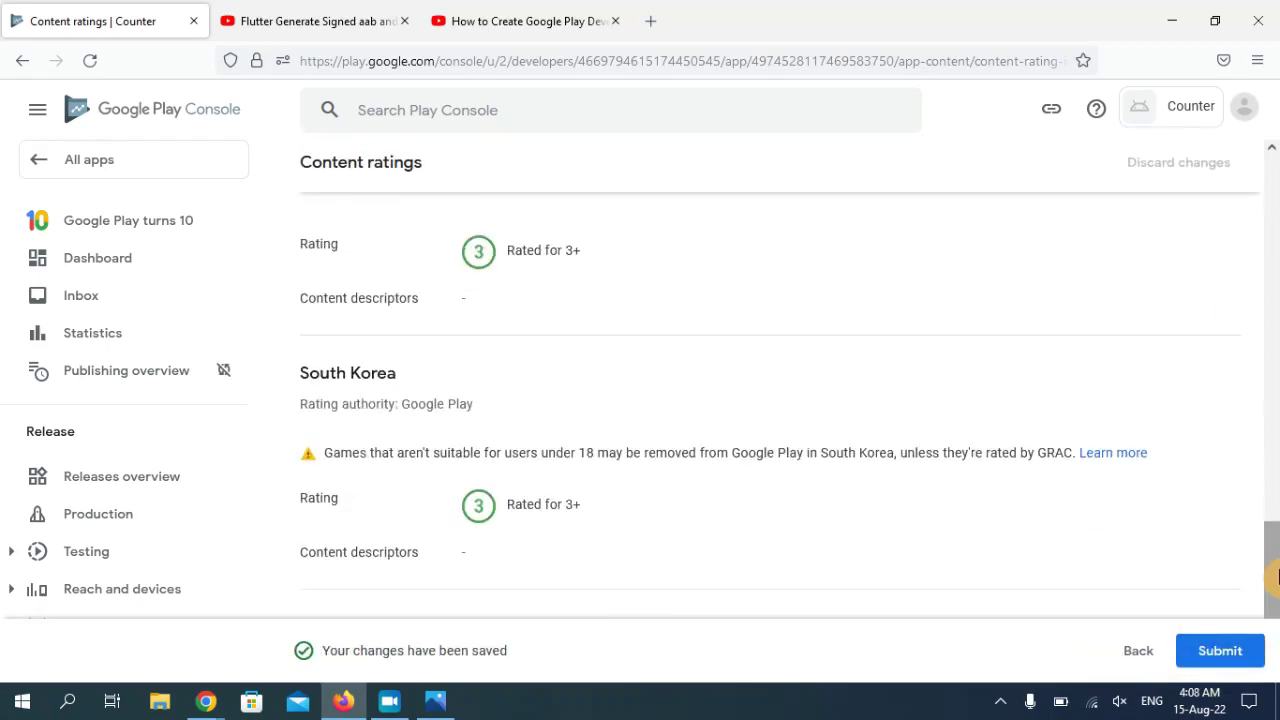
click(1244, 662)
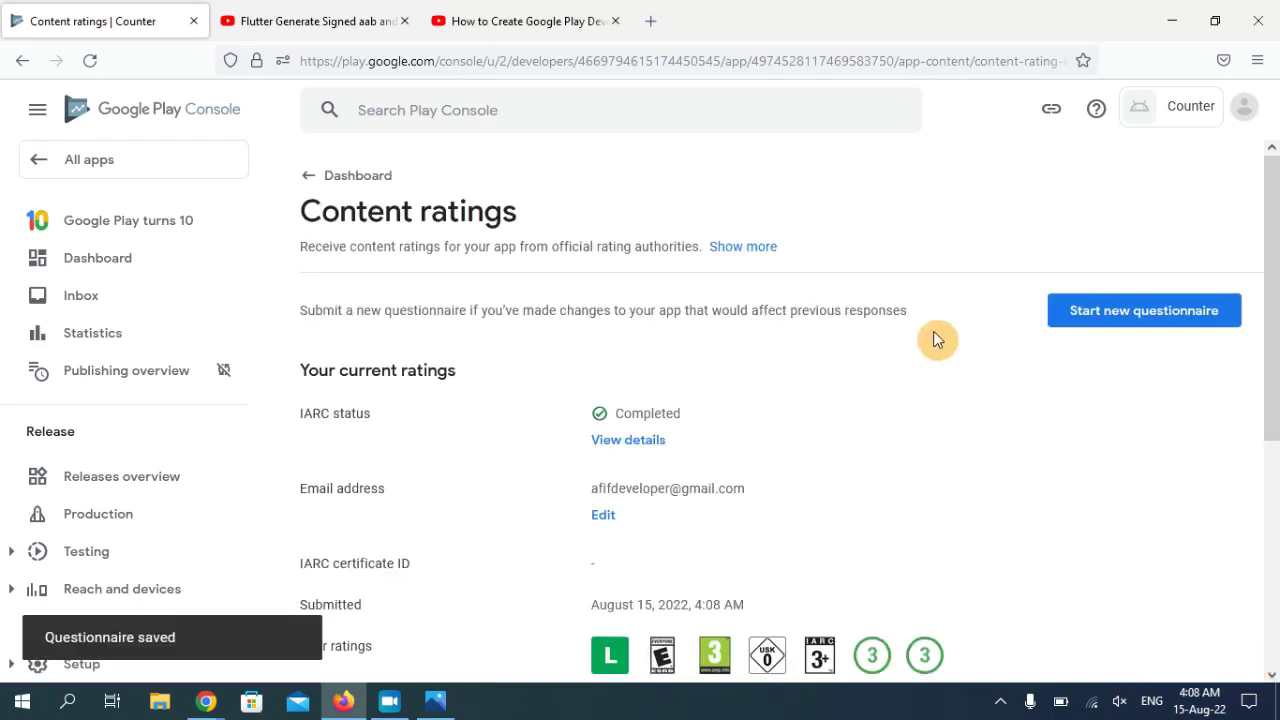
click(335, 177)
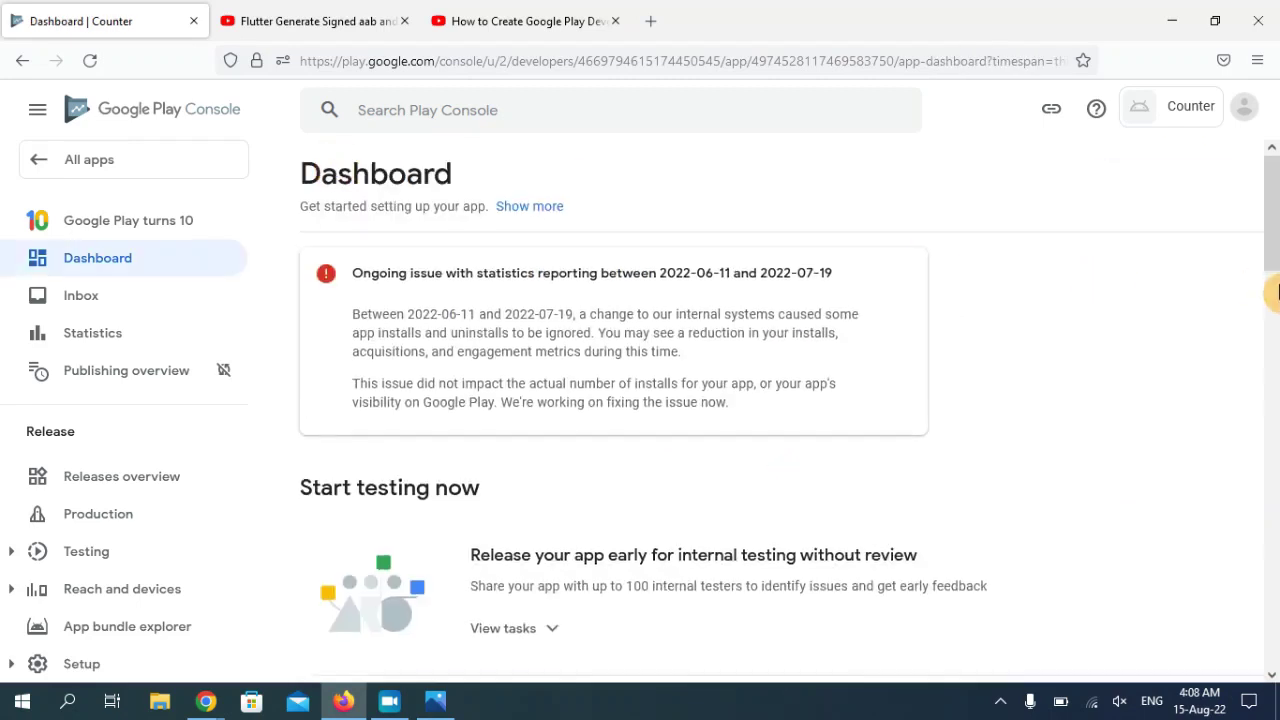
scroll(1276, 290, down, 10)
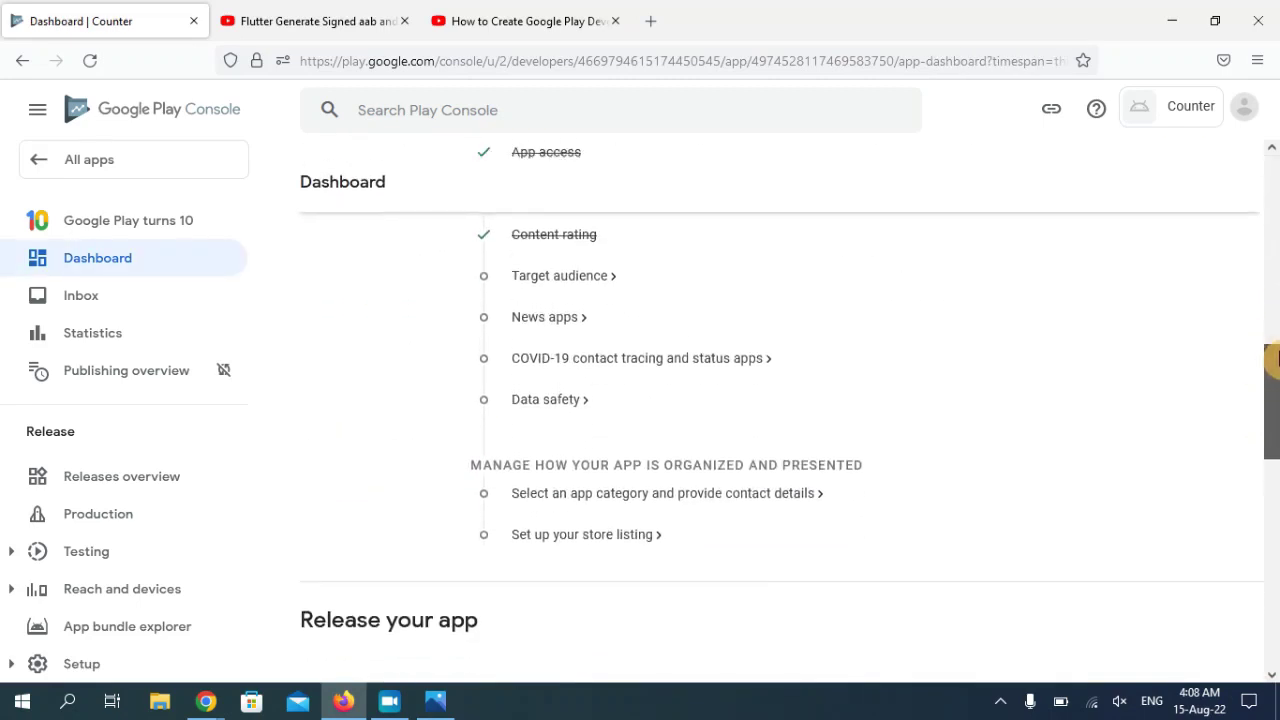
scroll(1276, 357, up, 3)
scroll(1276, 357, down, 1)
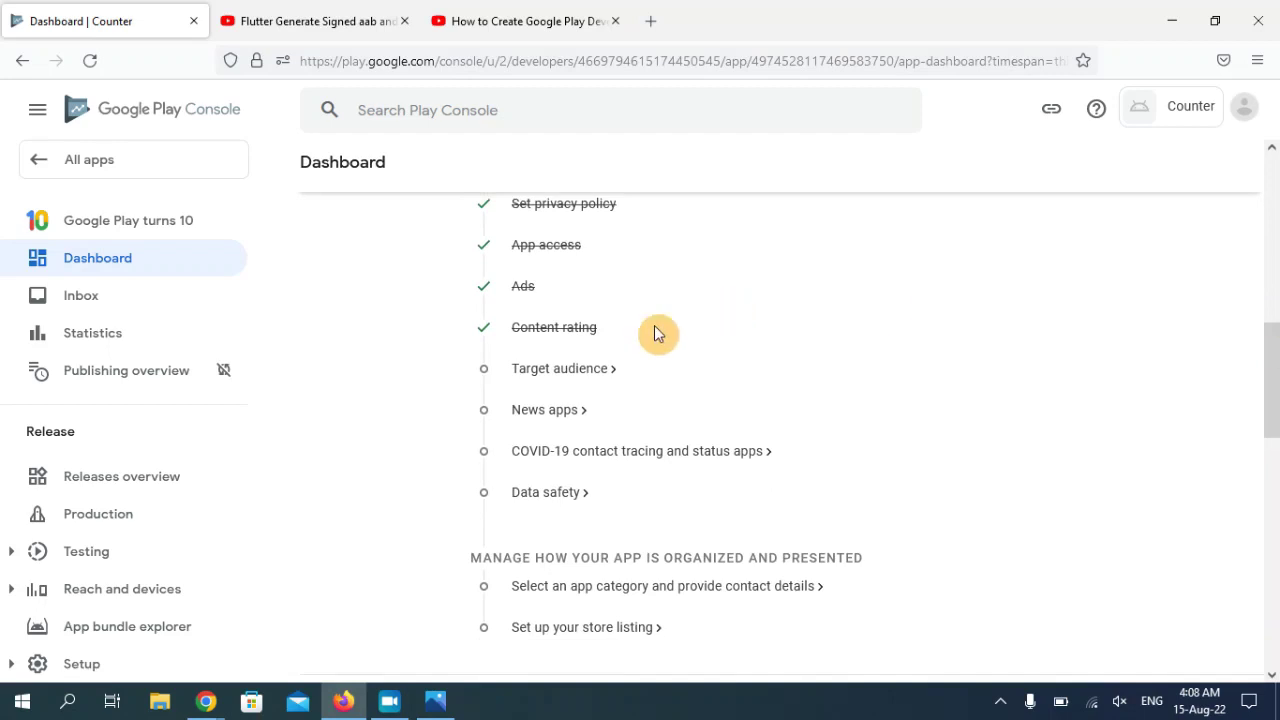
- Tick the 9-12, 13-15, 16-17 and 18 and over age groups in Target audience
click(548, 372)
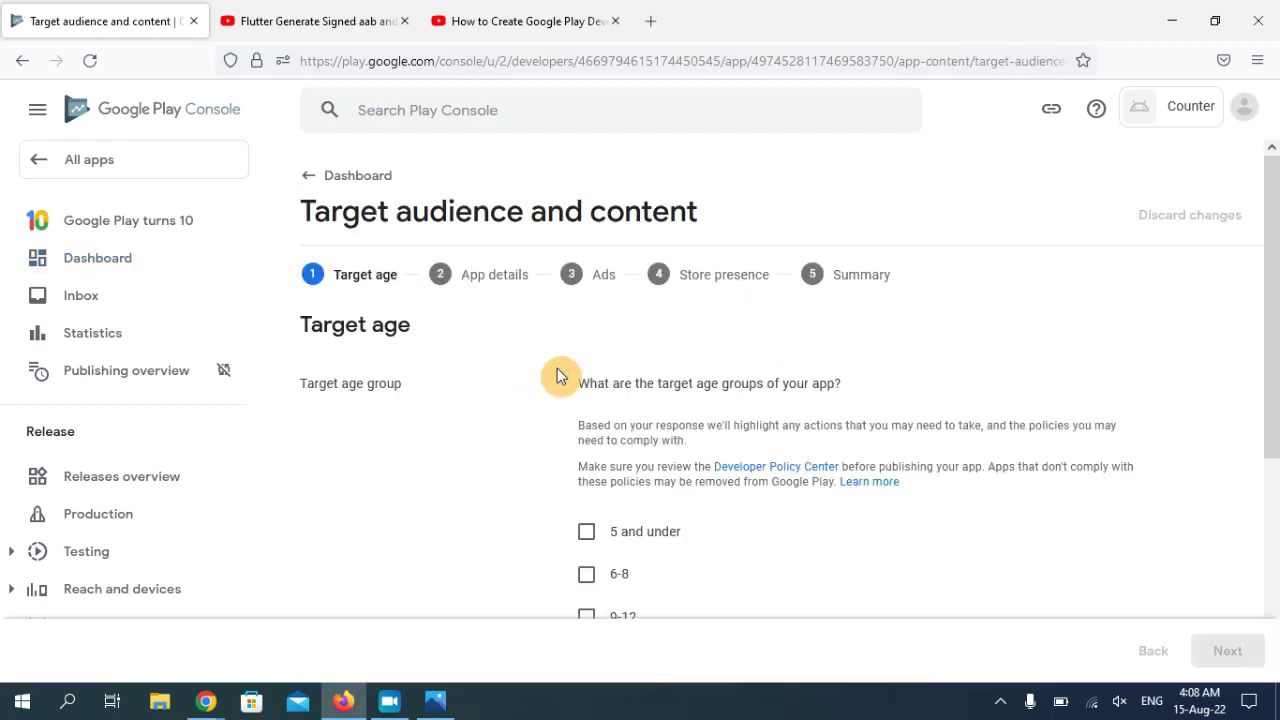
scroll(1268, 415, down, 3)
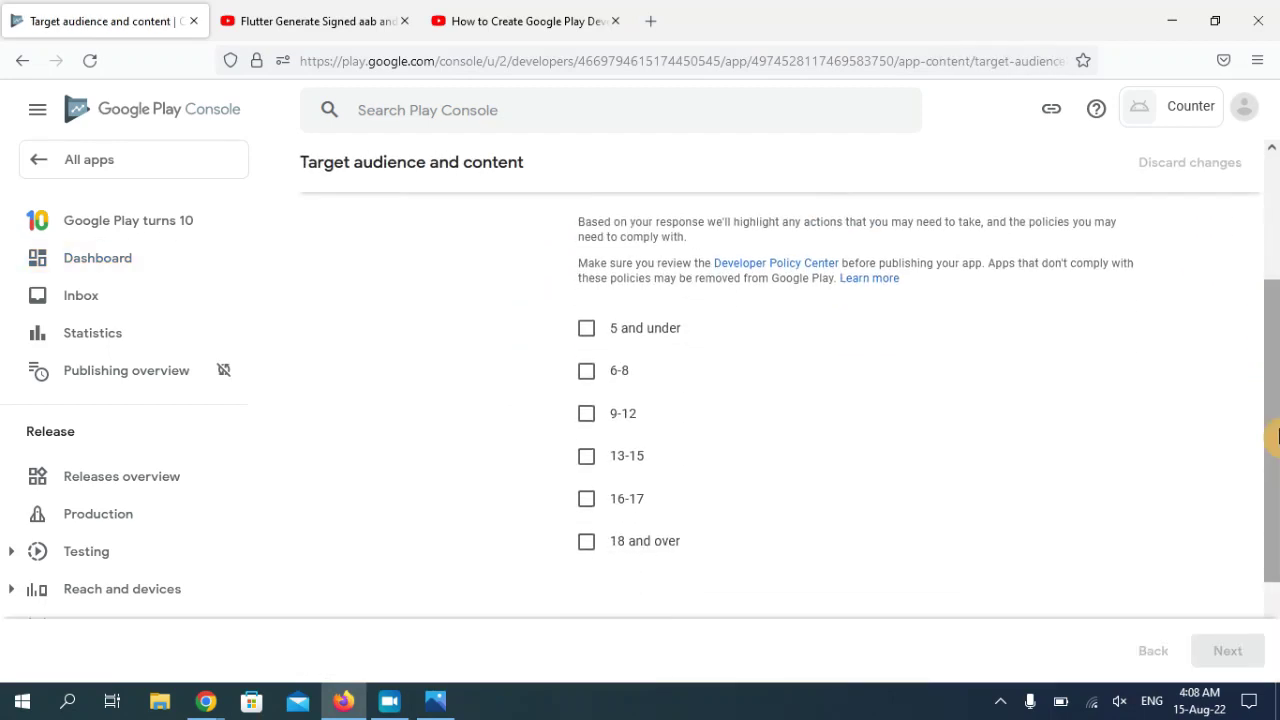
click(590, 420)
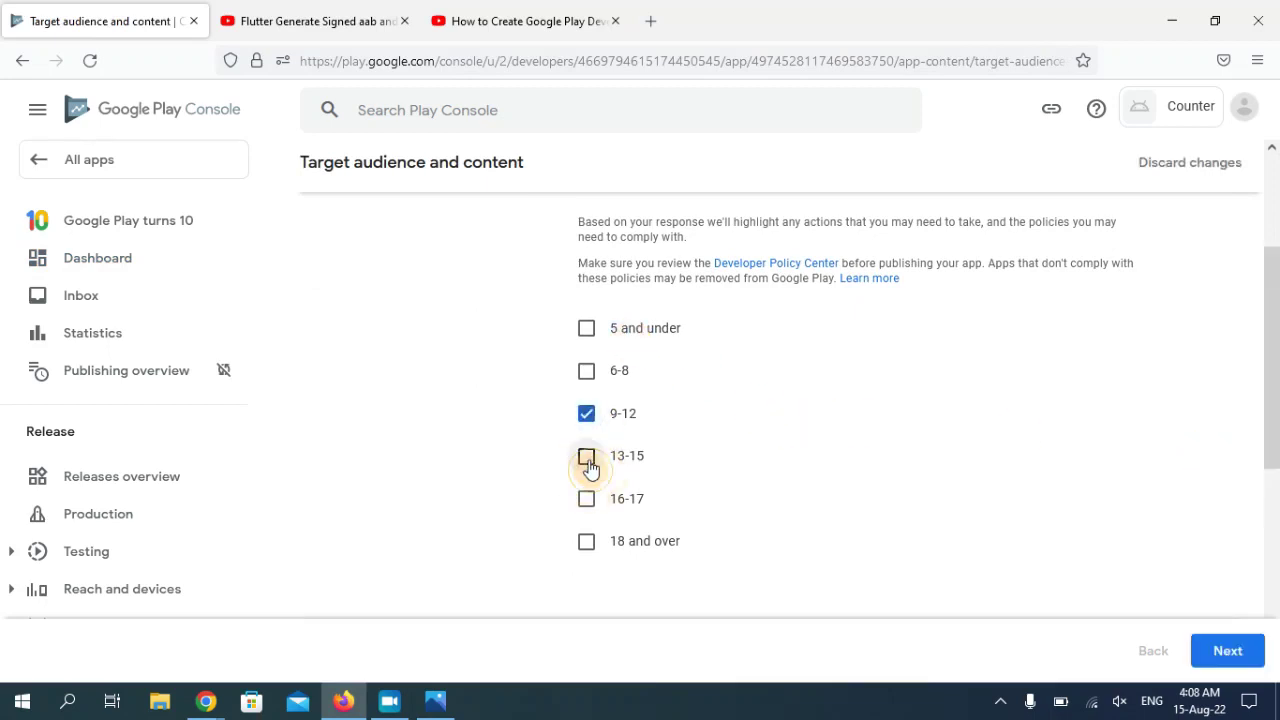
click(587, 460)
click(587, 500)
click(587, 540)
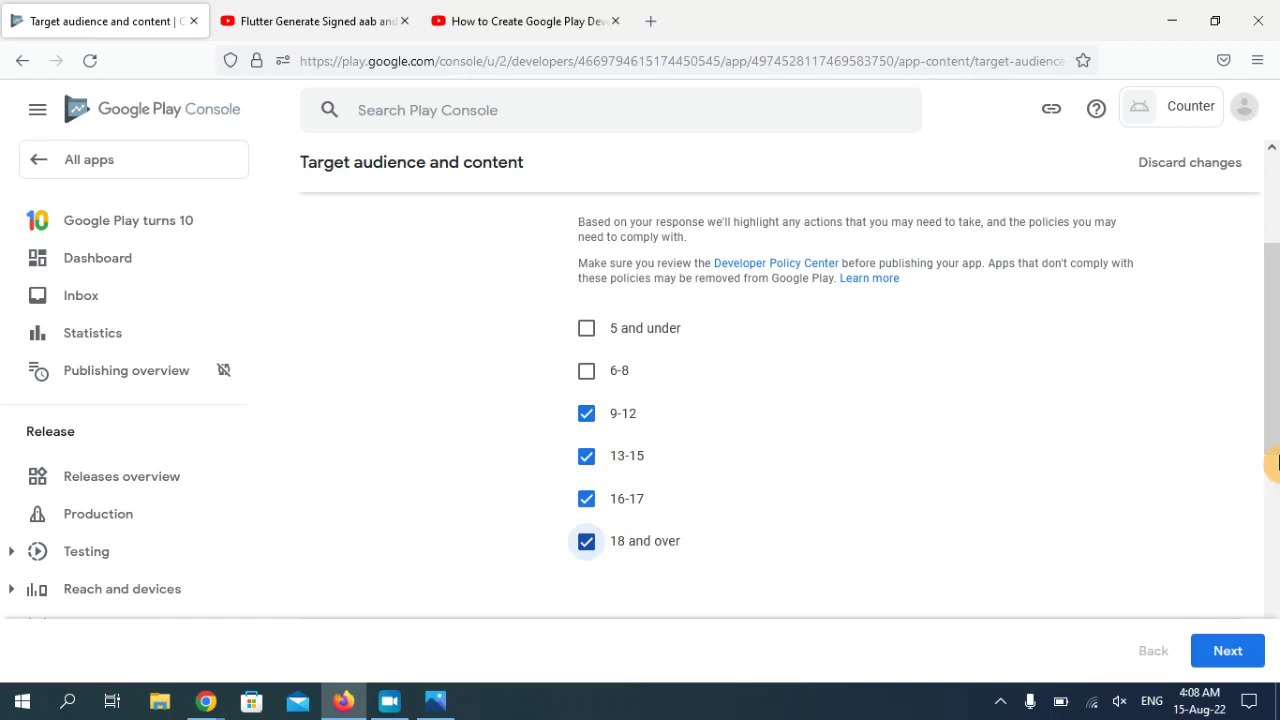
click(1271, 468)
drag(1275, 405, 1276, 322)
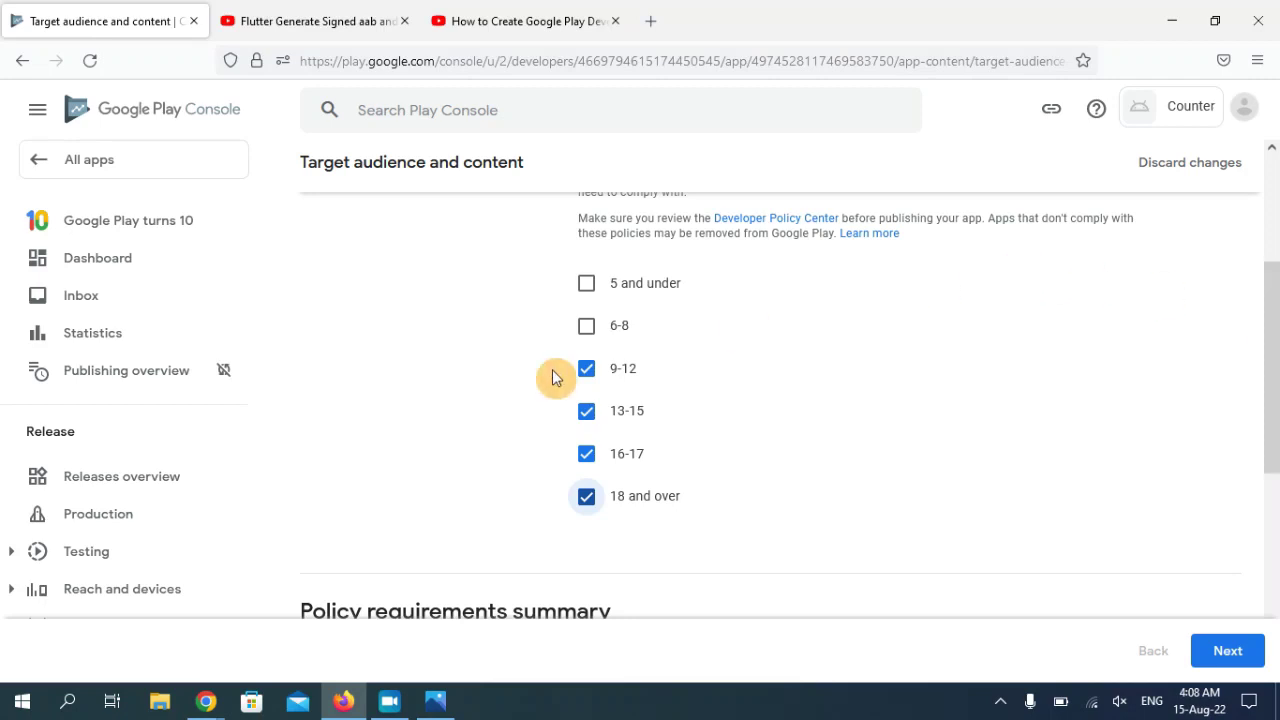
- Re-tick the 13-15 and 16-17 groups, continue, and accept the under-13 warning
click(587, 410)
click(587, 455)
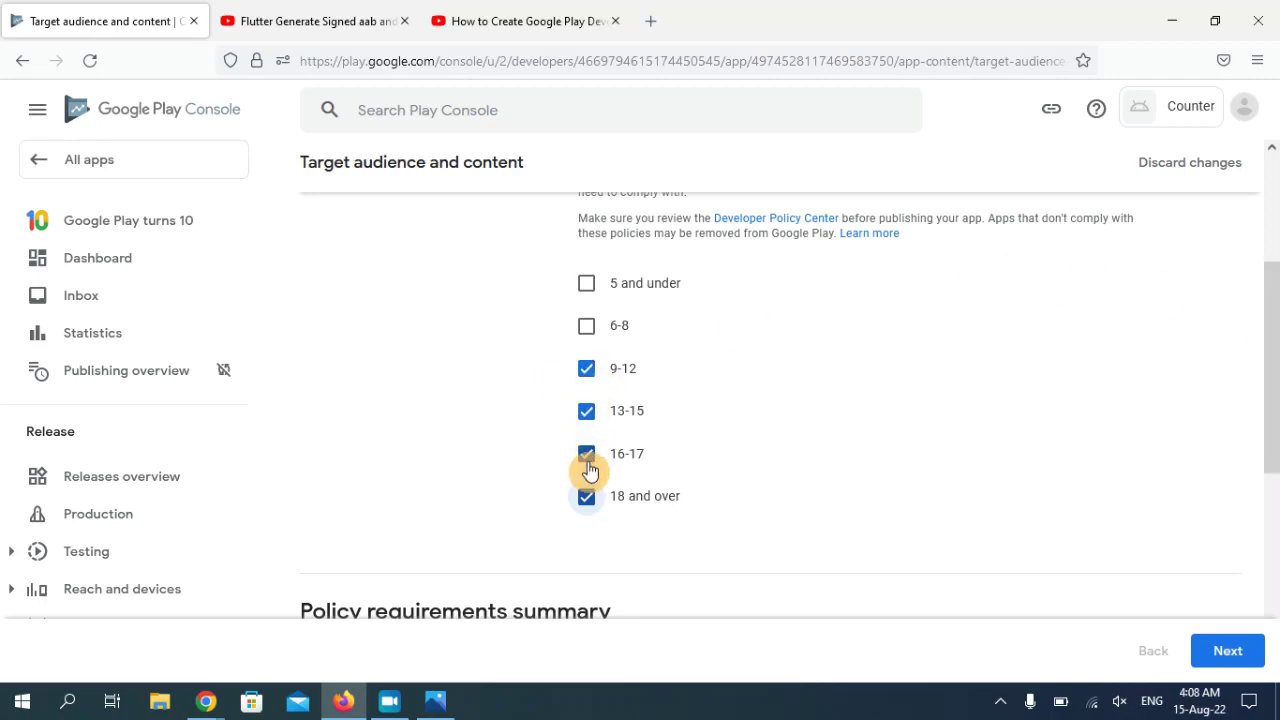
click(590, 500)
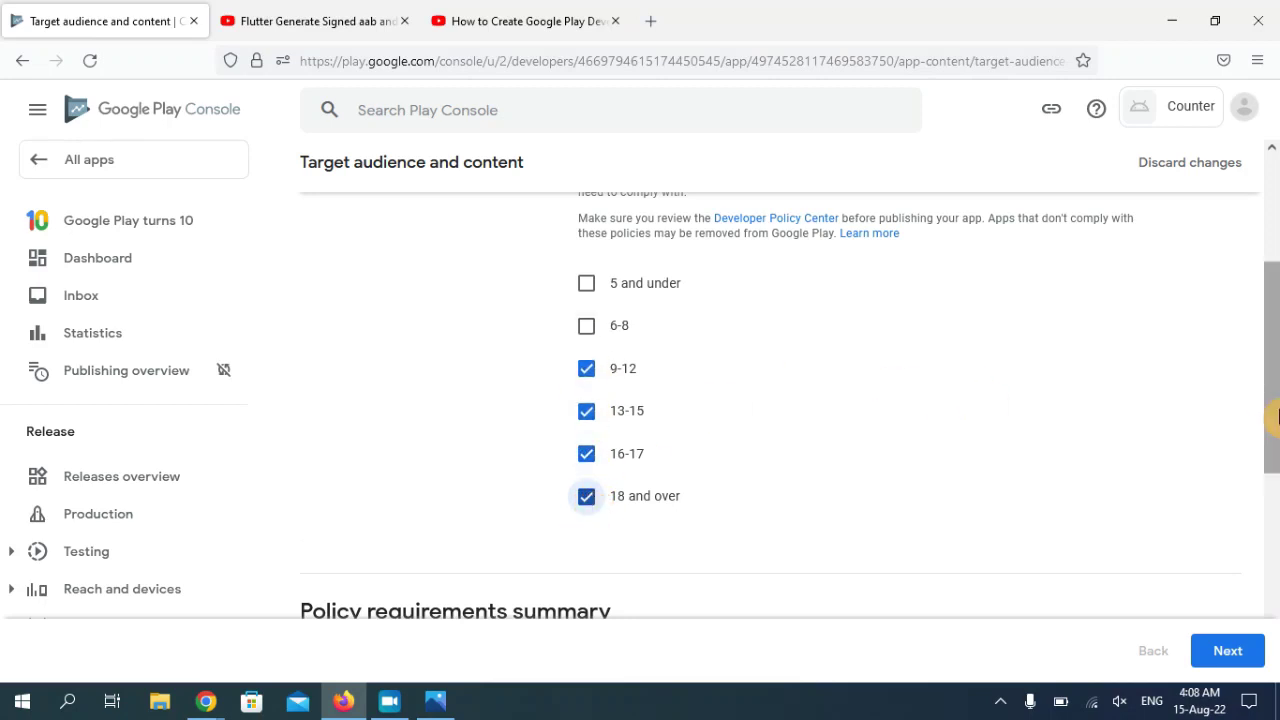
drag(1270, 445, 1275, 640)
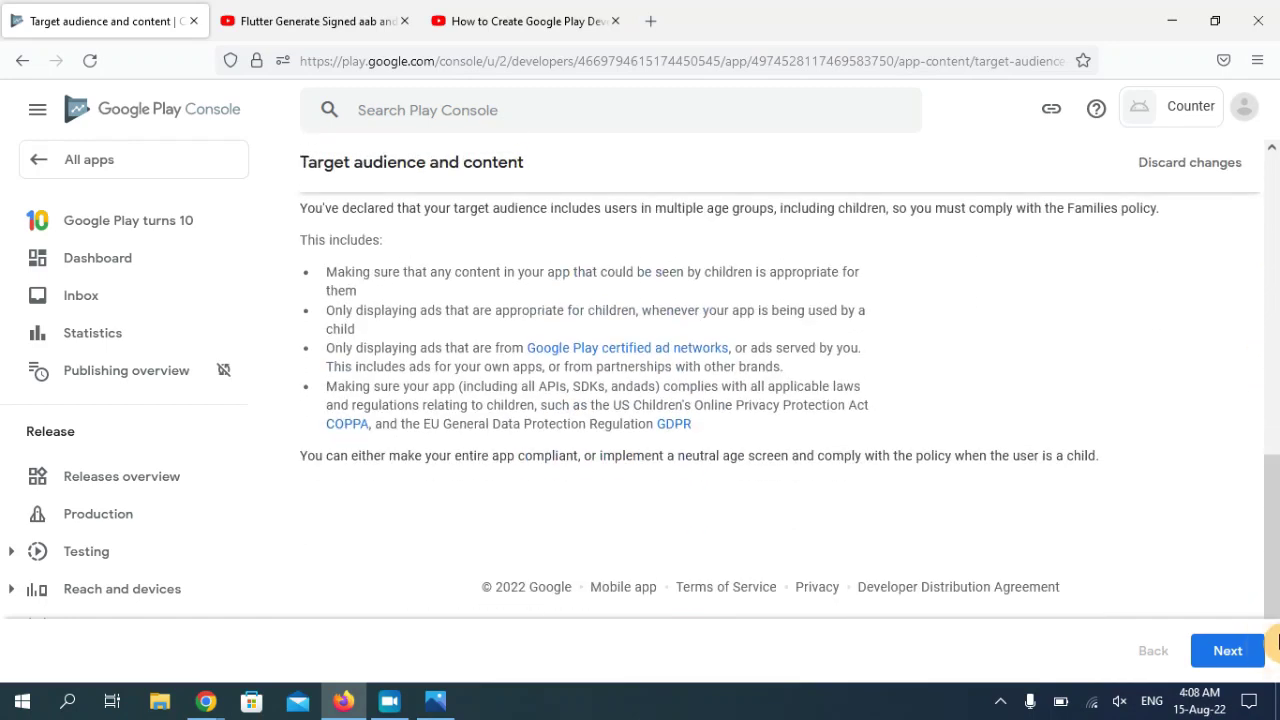
click(1238, 652)
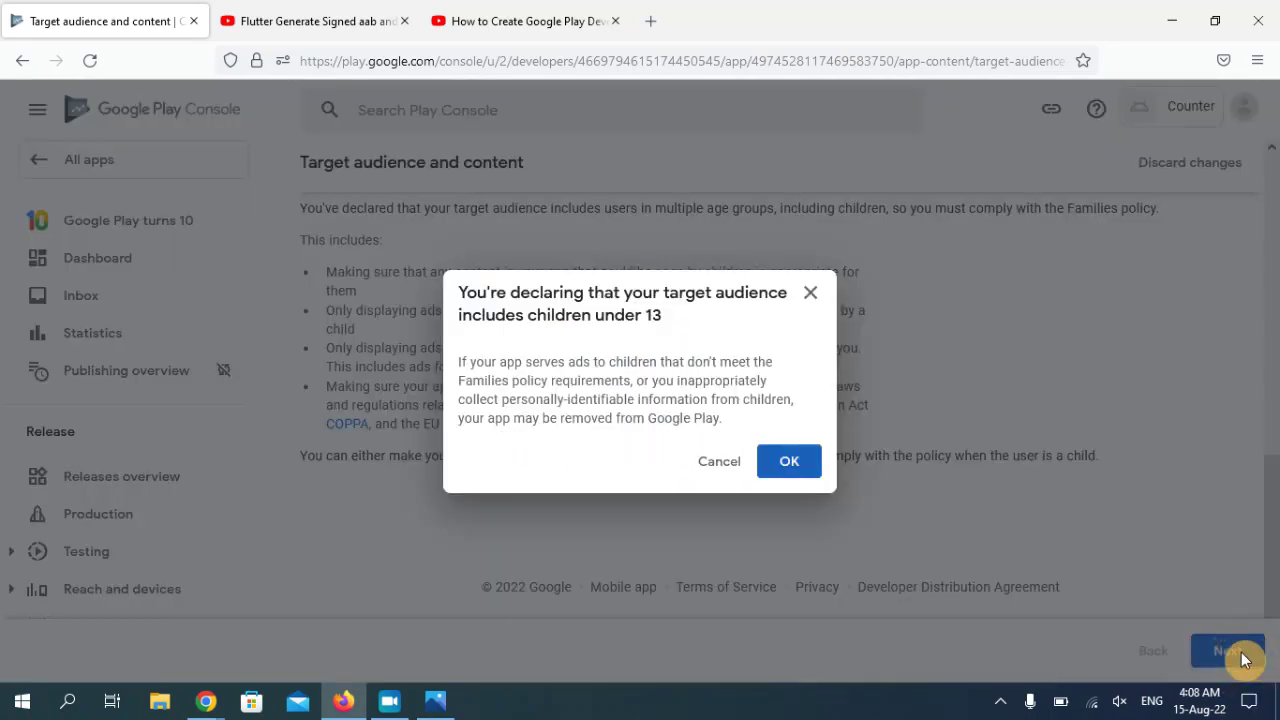
click(788, 466)
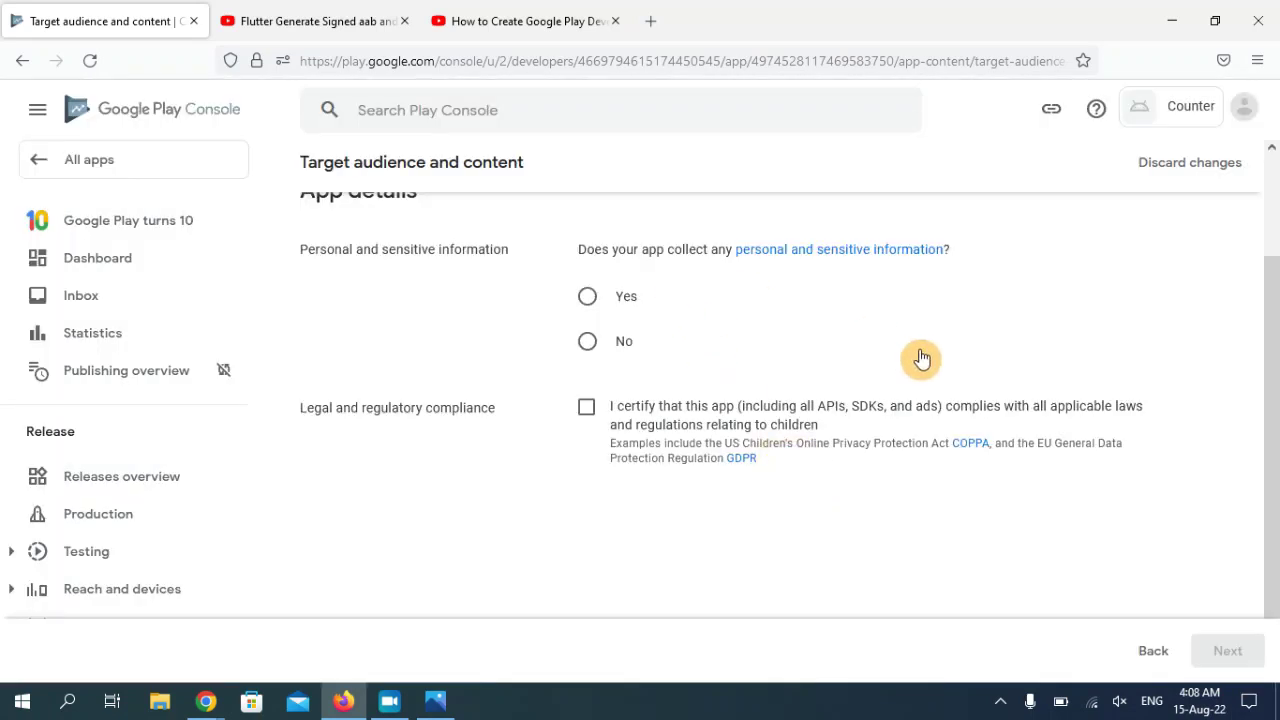
- Declare no personal information is collected and certify compliance with children's privacy laws
drag(1270, 394, 1275, 356)
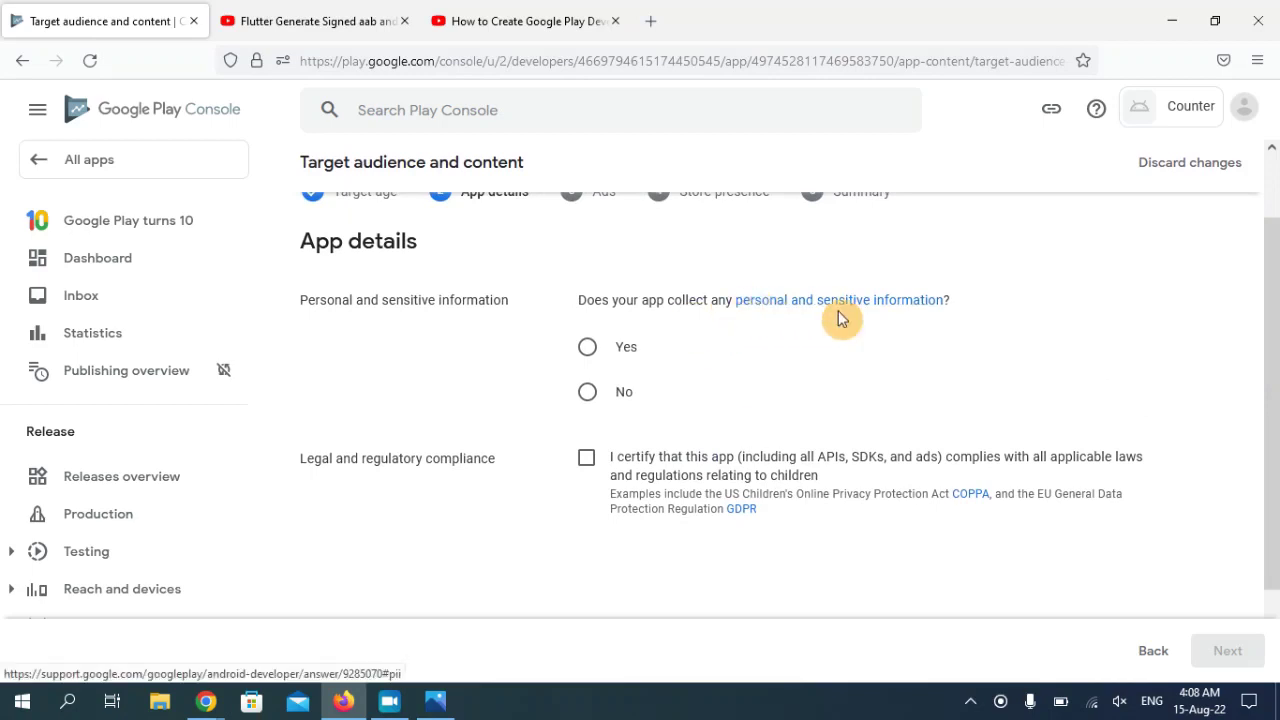
click(588, 393)
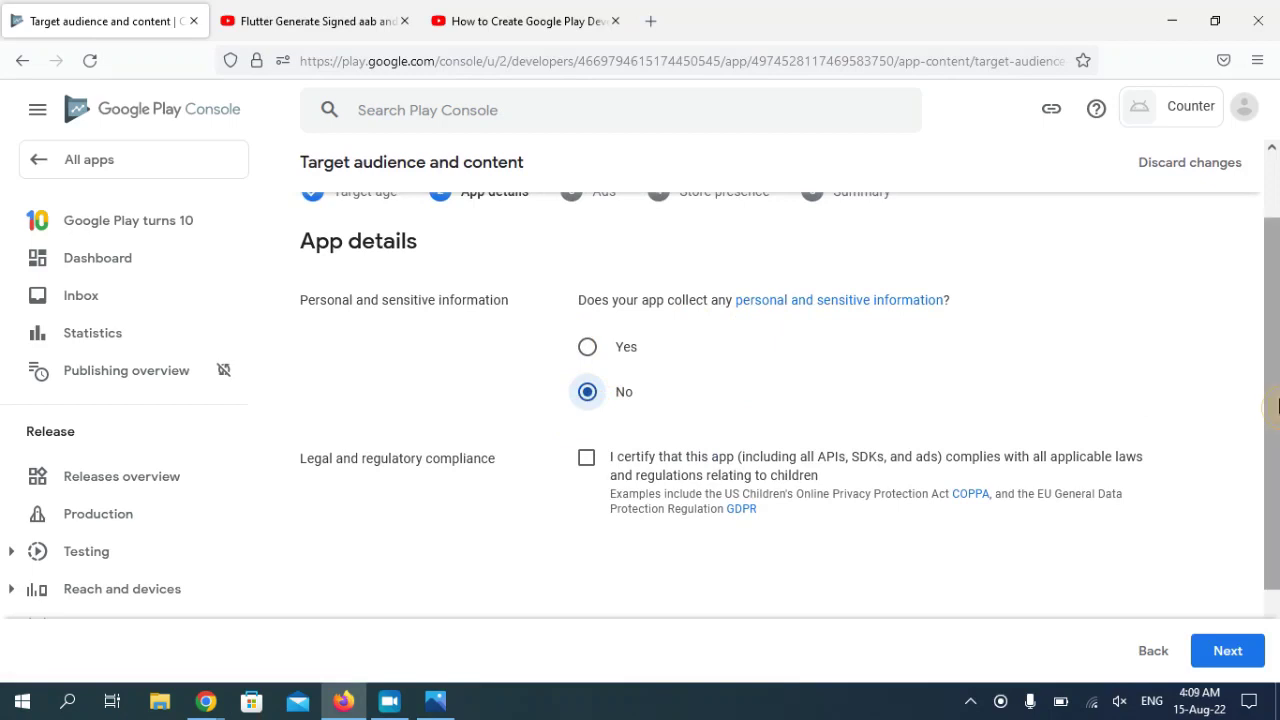
scroll(1270, 410, down, 2)
click(586, 358)
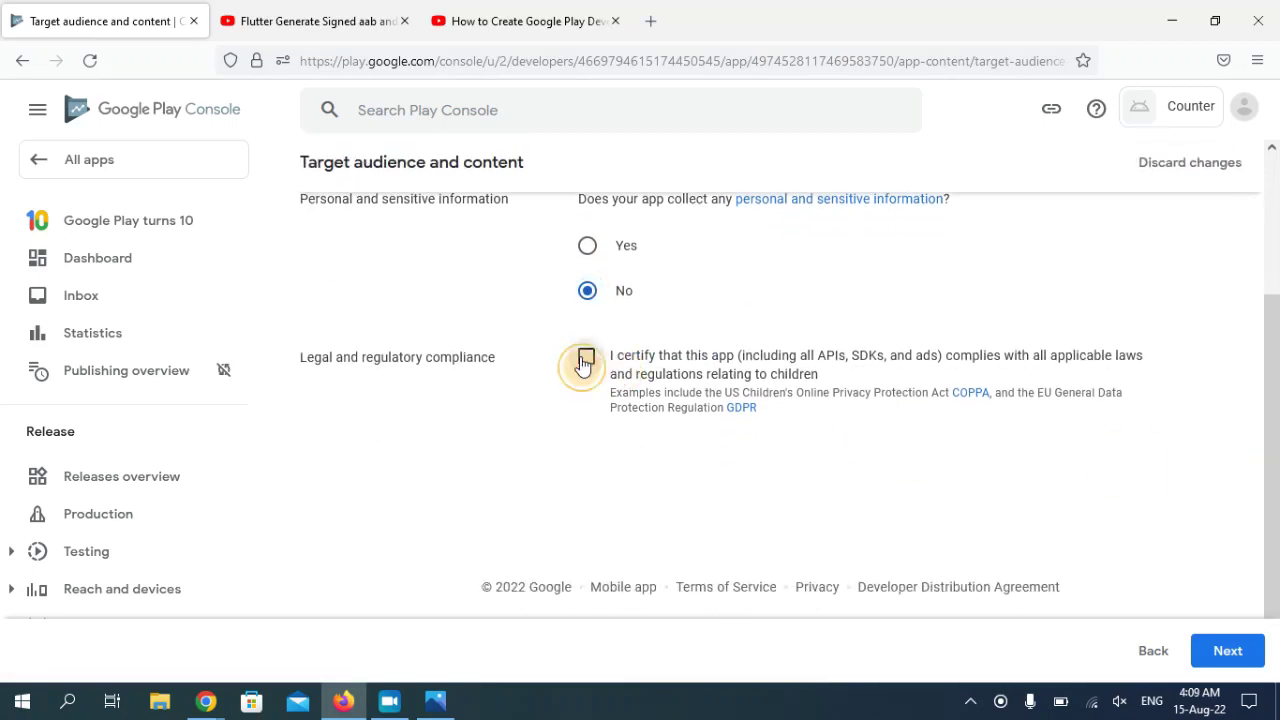
click(1233, 650)
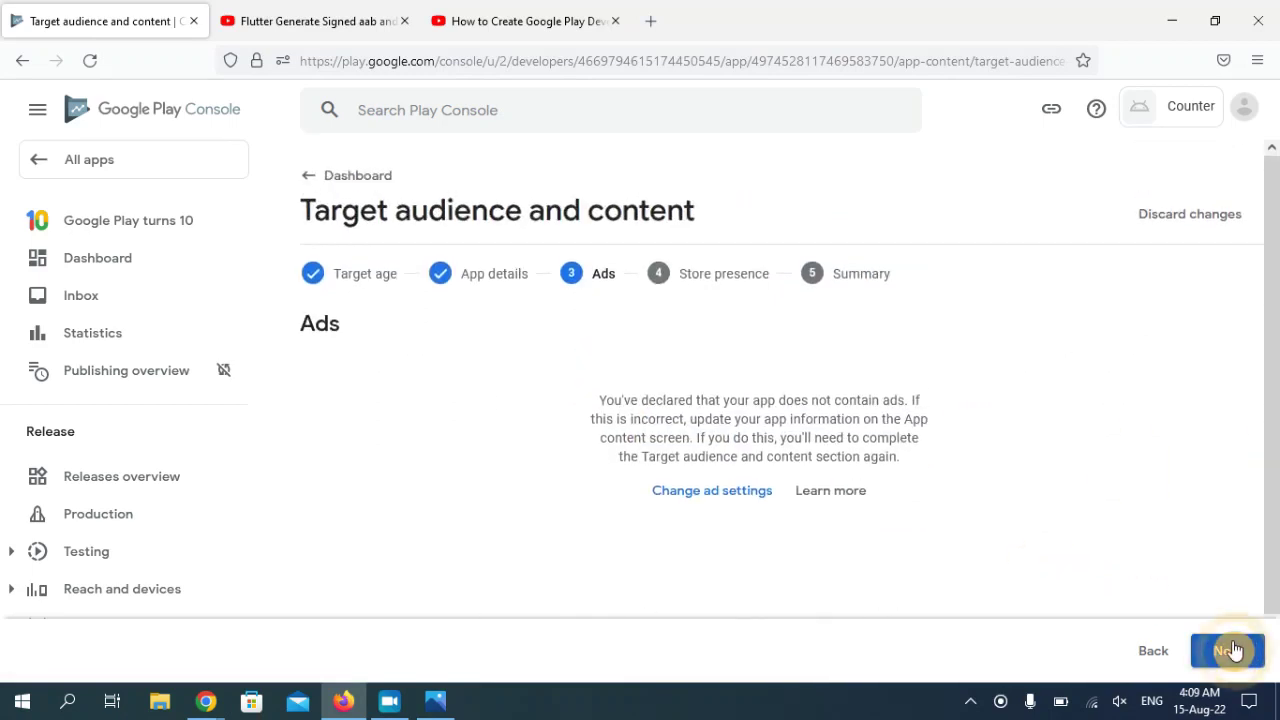
- Decline Designed for Families and save the target audience and content answers
scroll(1272, 456, down, 1)
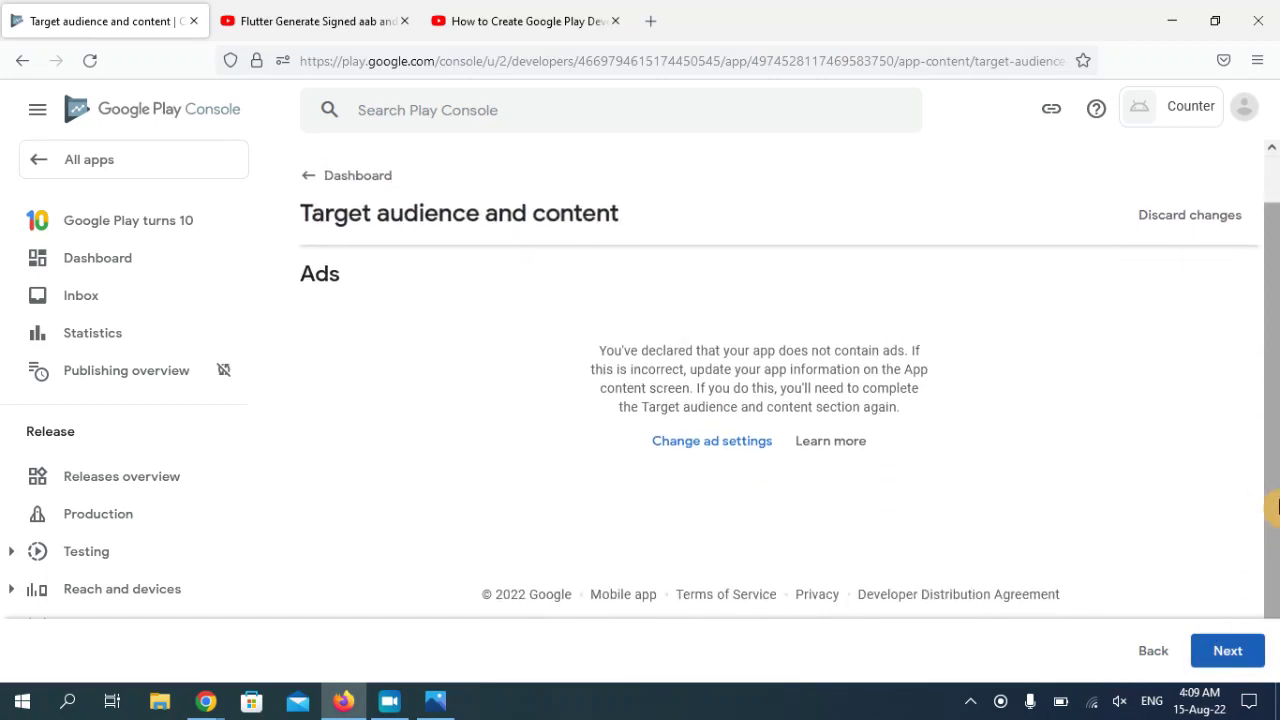
click(1241, 660)
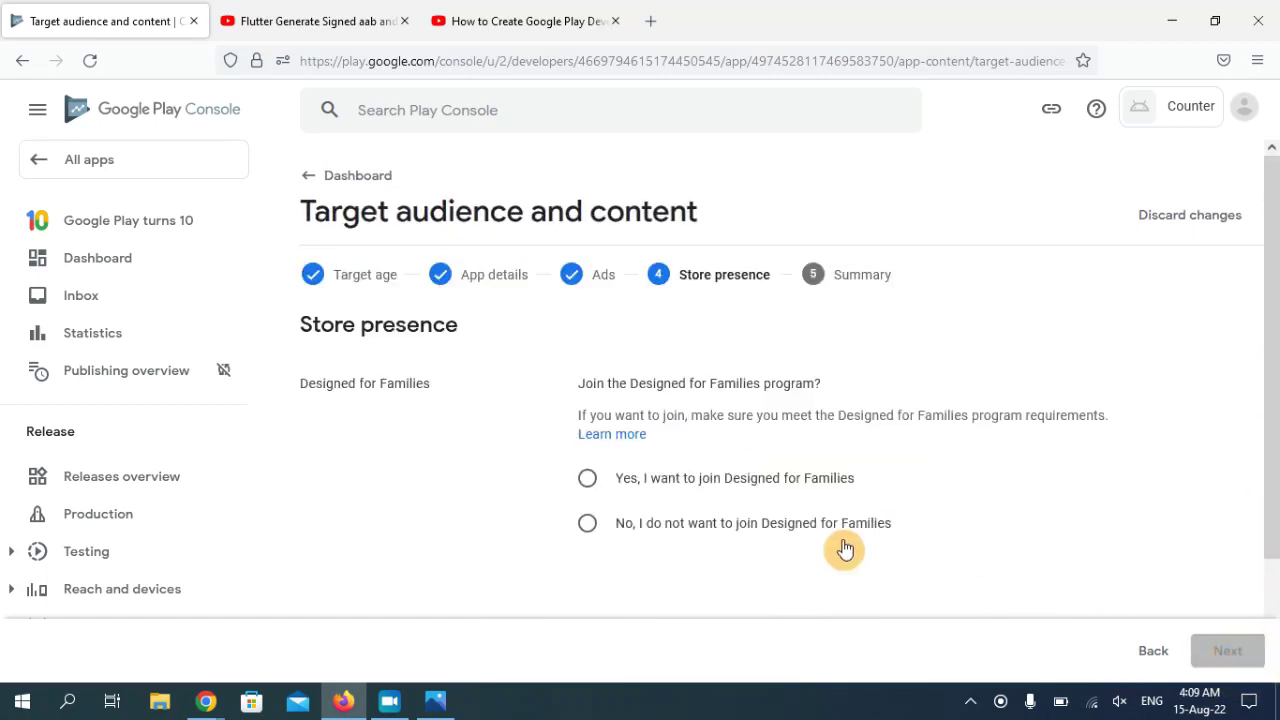
click(652, 525)
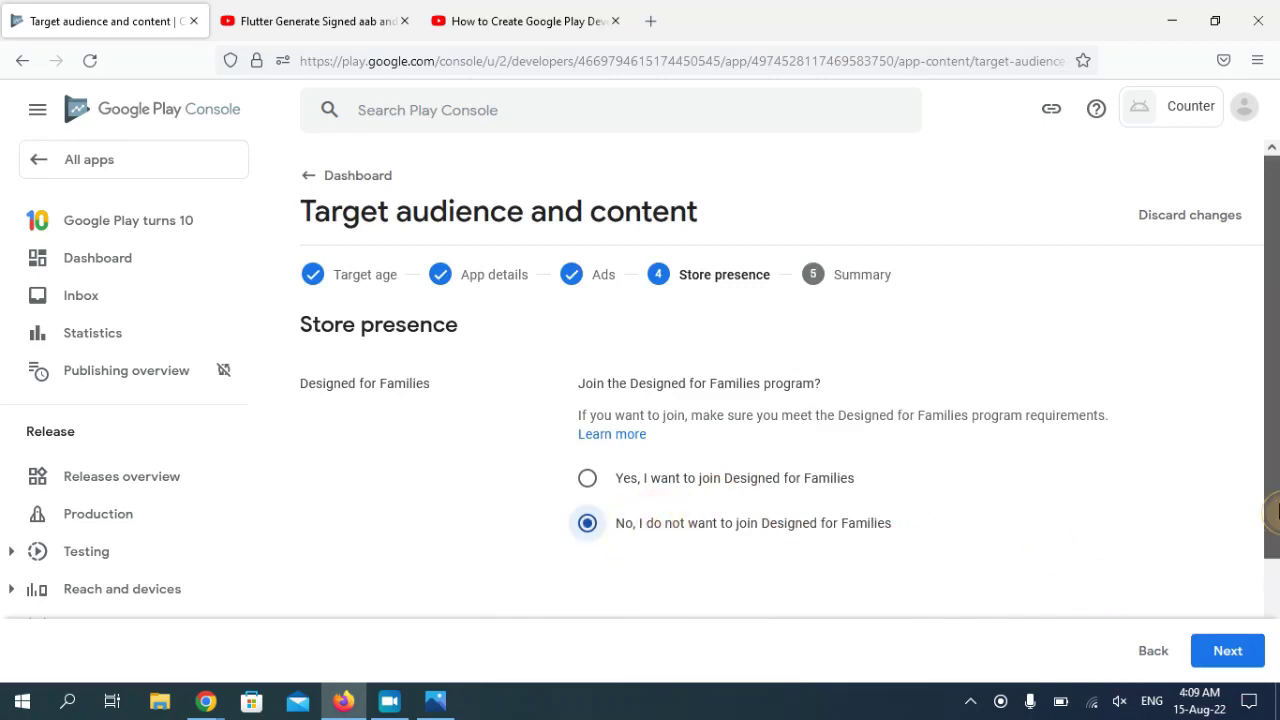
scroll(1275, 510, down, 2)
click(1228, 650)
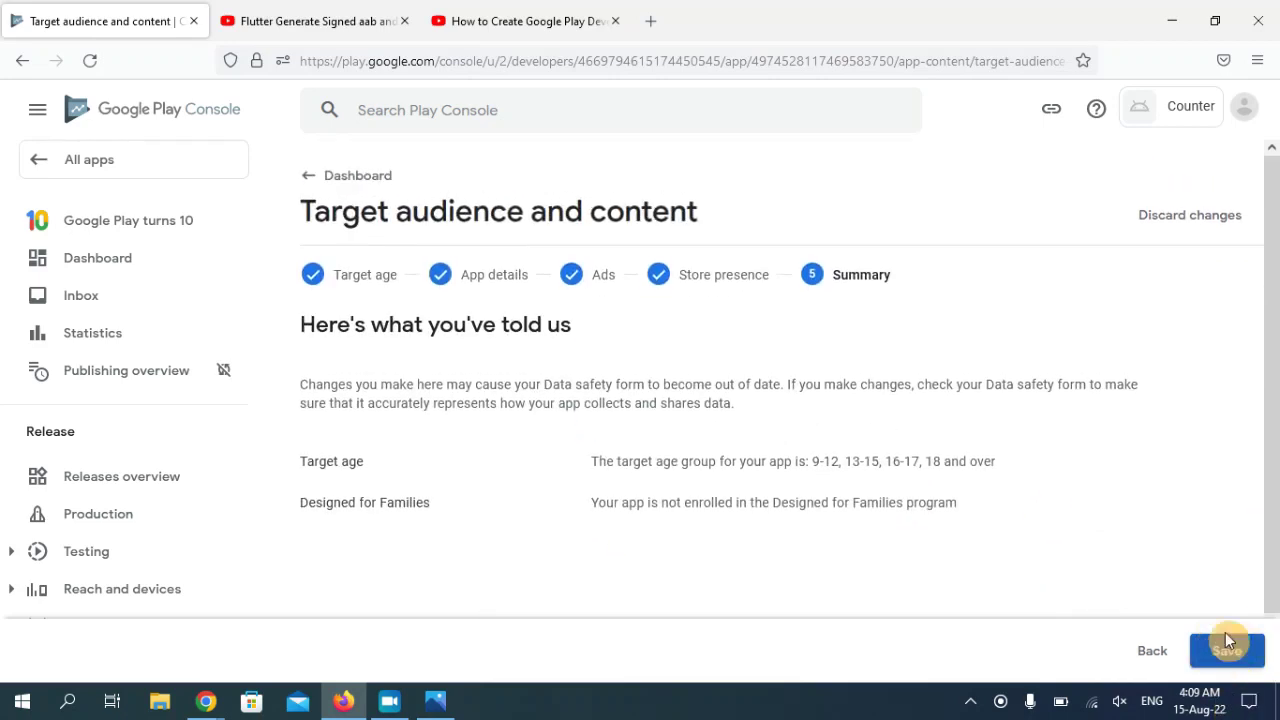
scroll(1269, 366, down, 1)
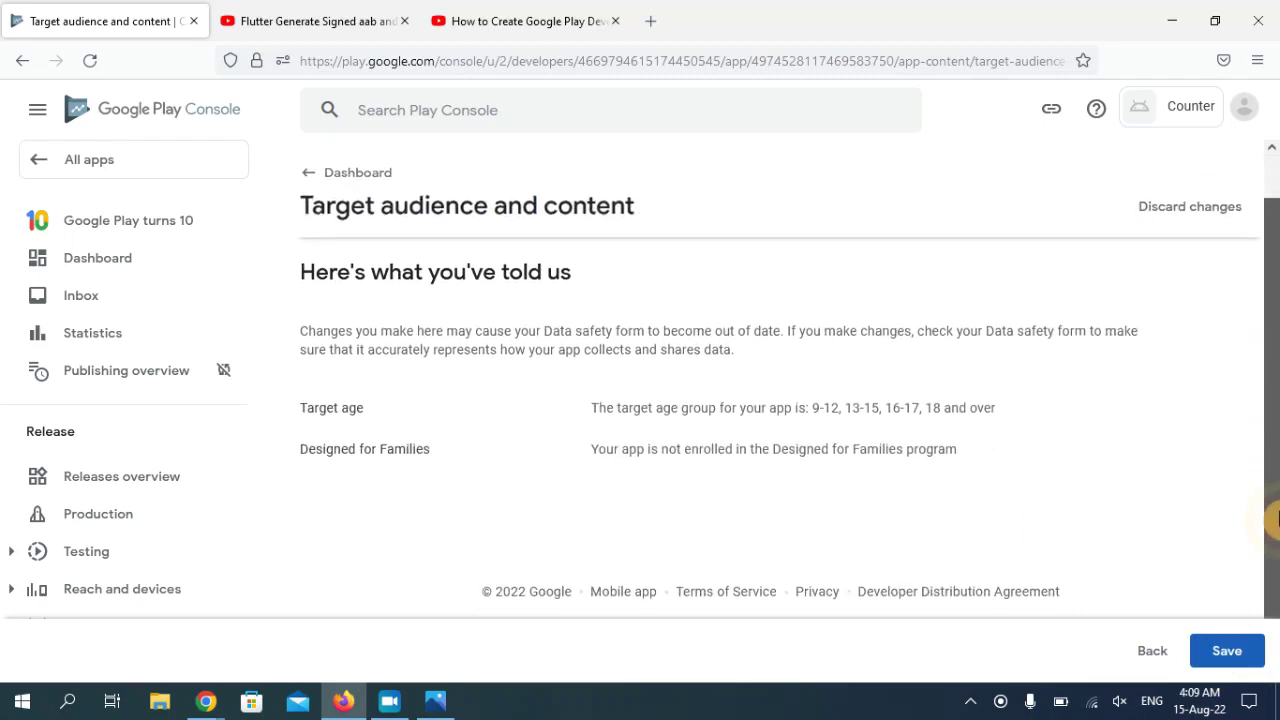
click(1238, 656)
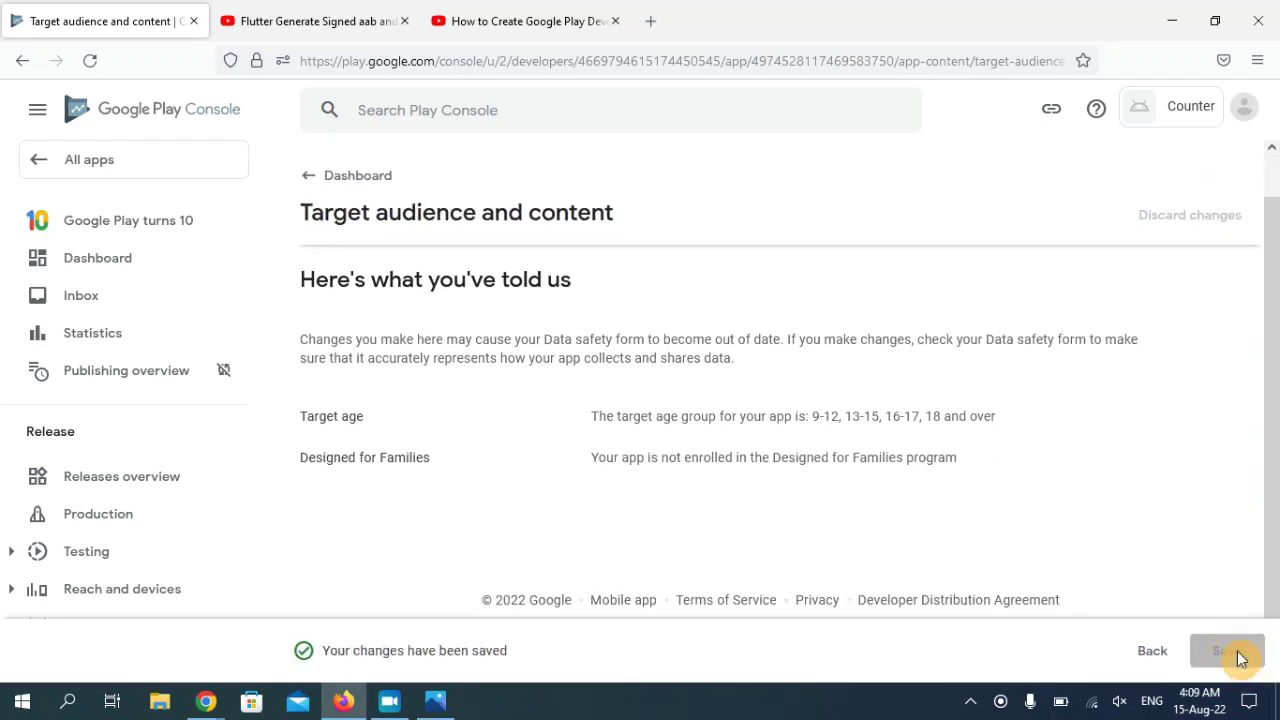
- Answer No in the News apps declaration and save it
click(330, 186)
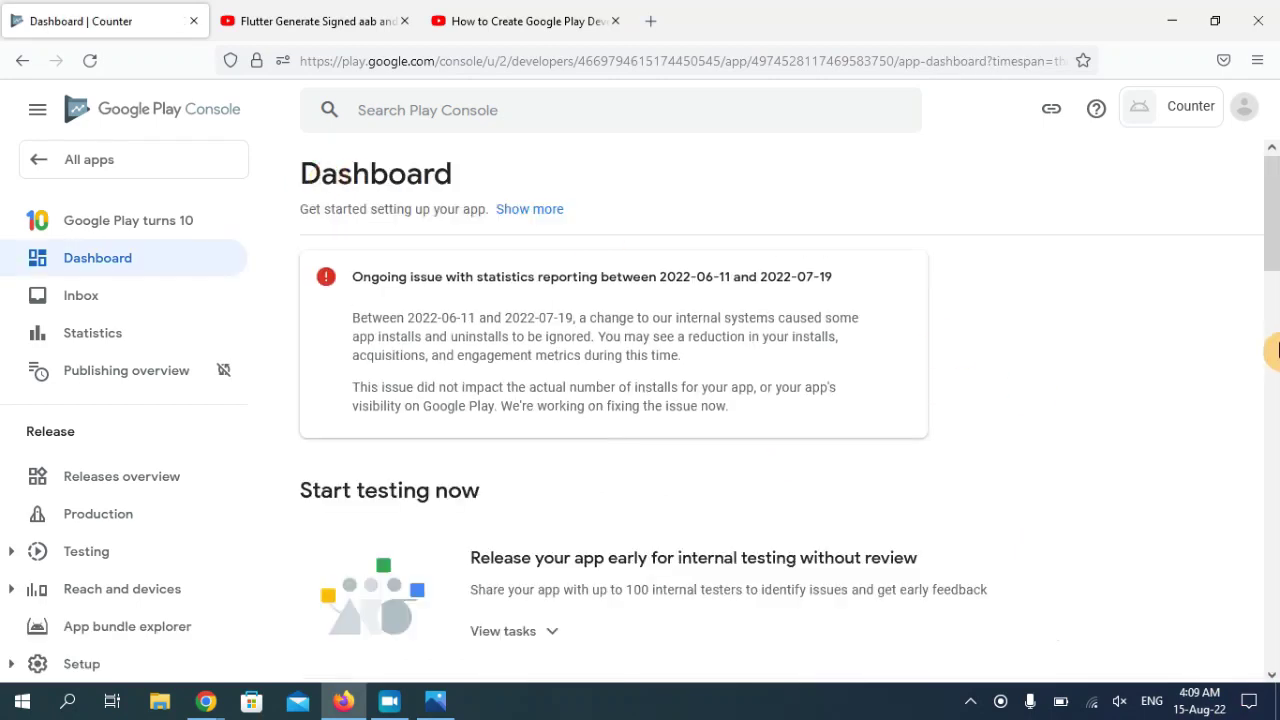
scroll(1270, 355, down, 10)
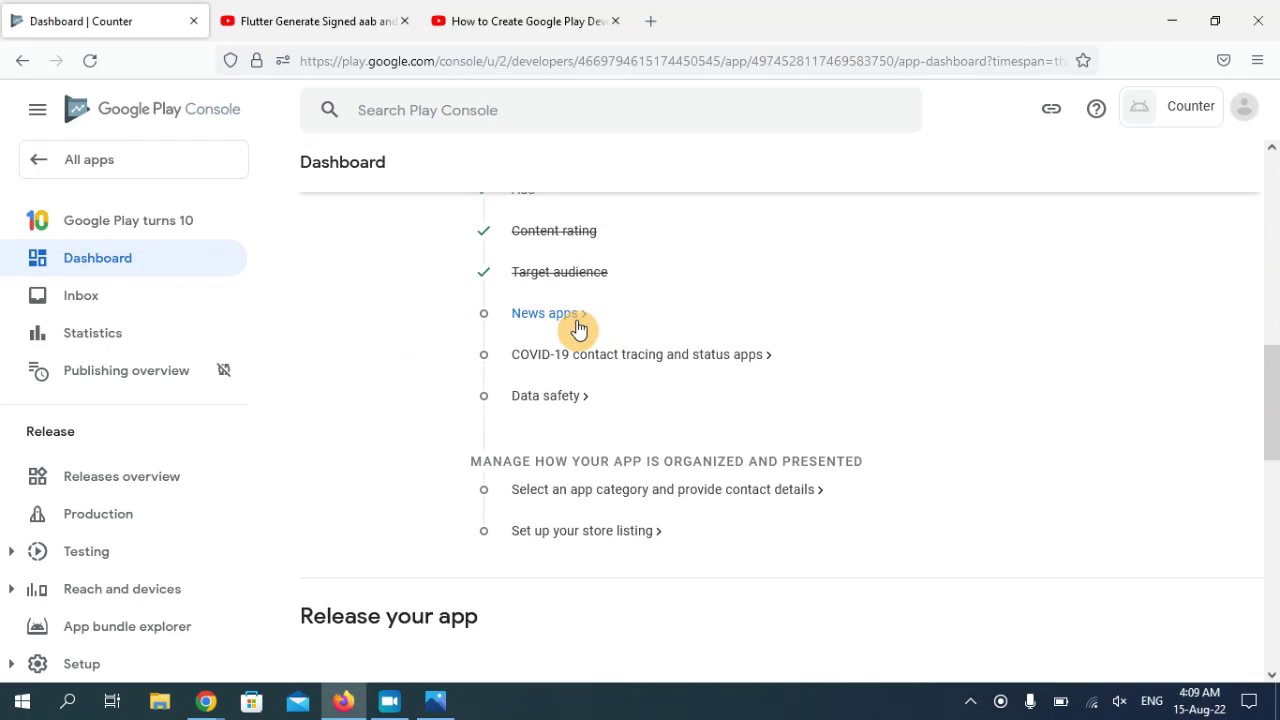
click(578, 328)
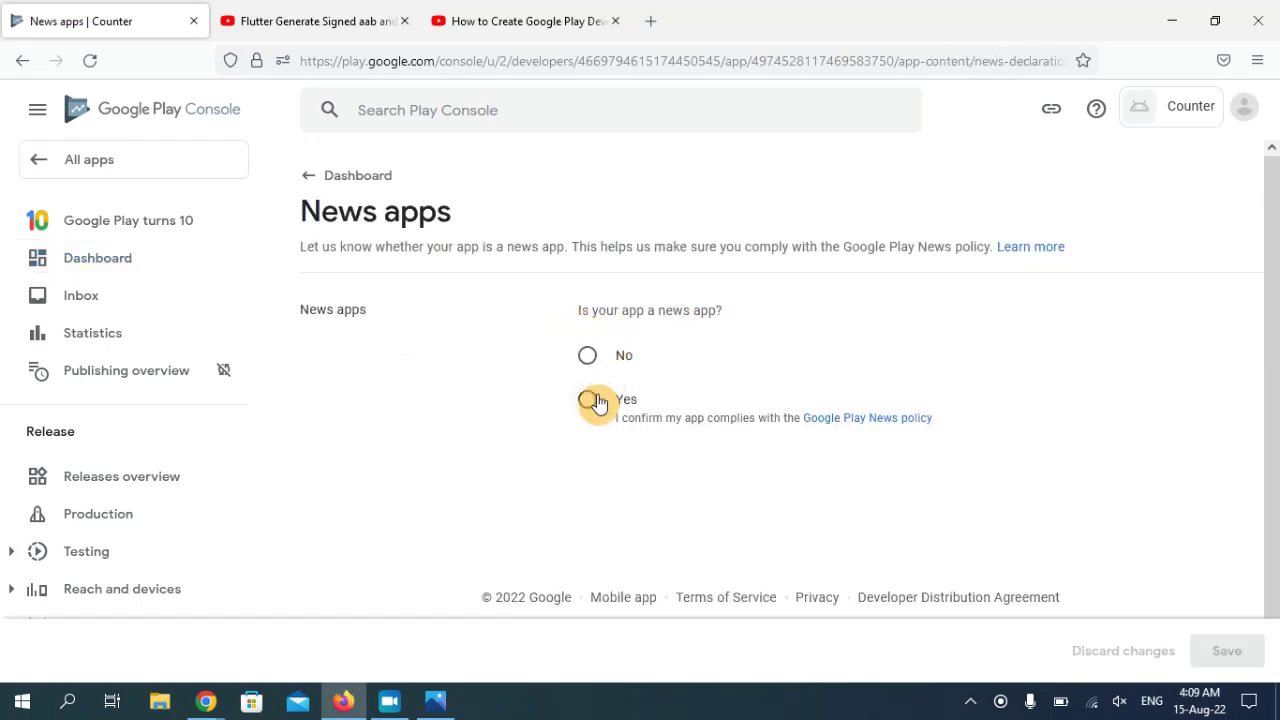
click(590, 360)
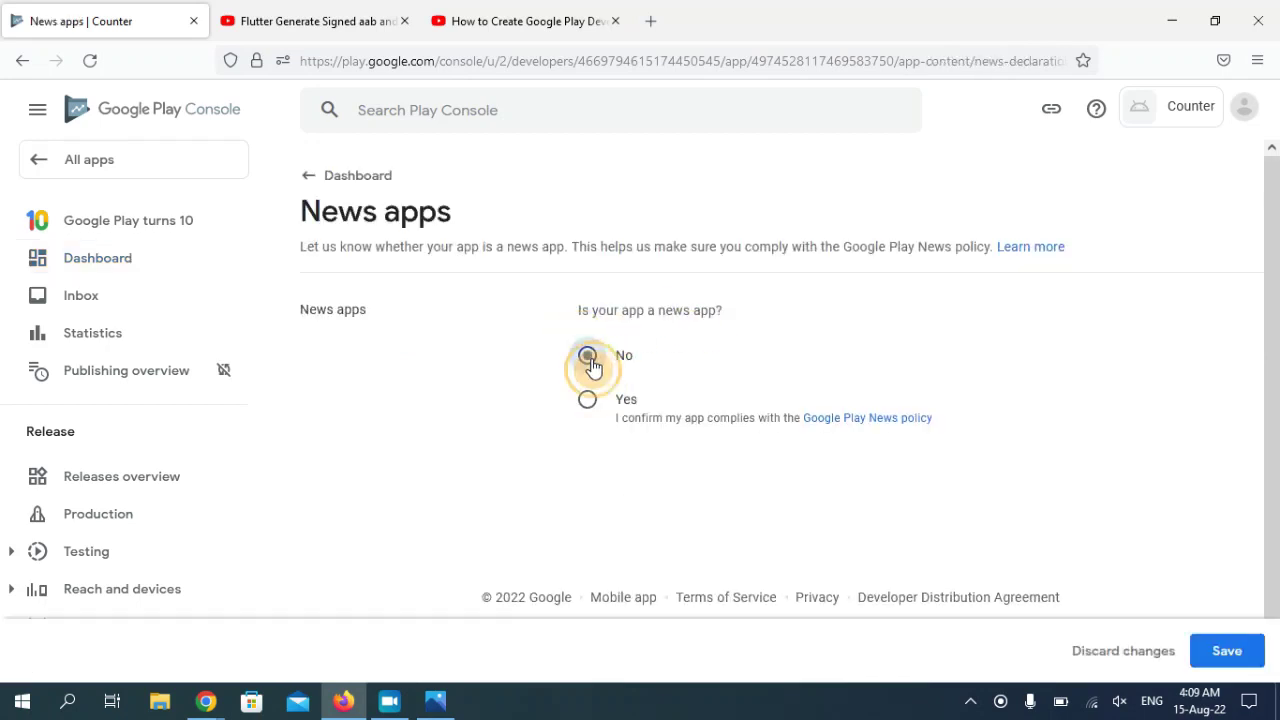
scroll(1246, 500, down, 1)
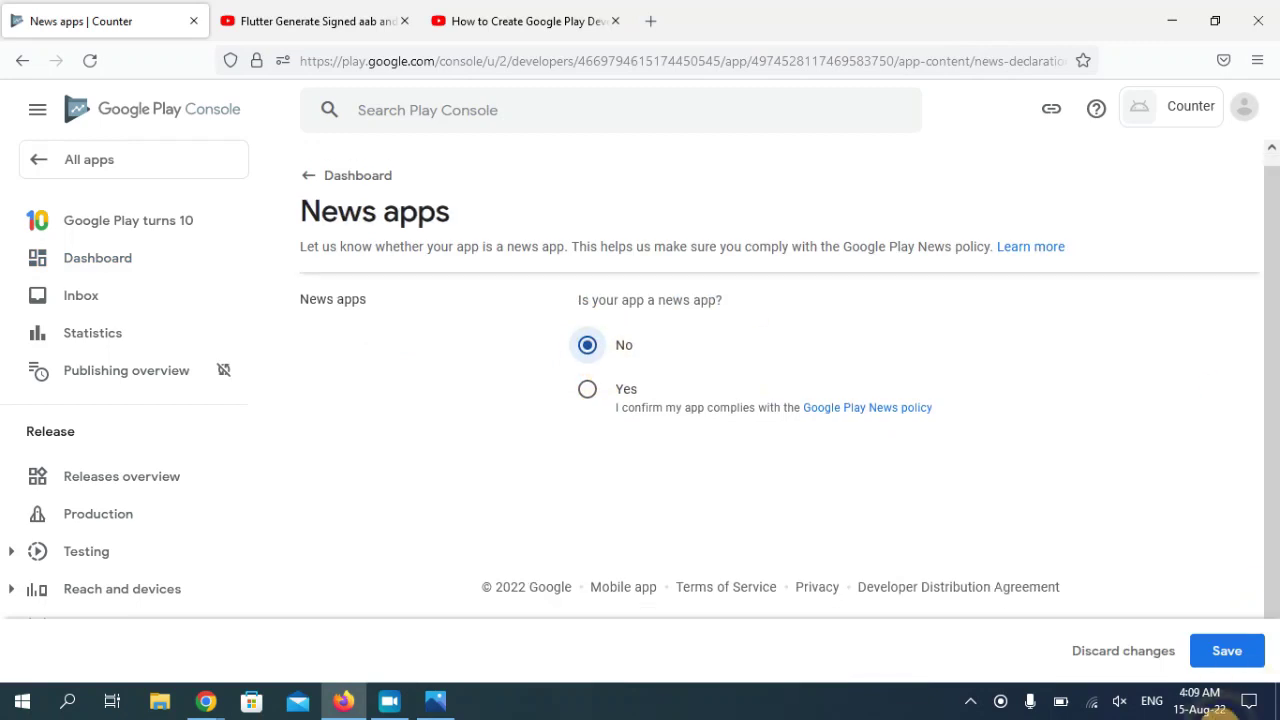
click(1236, 660)
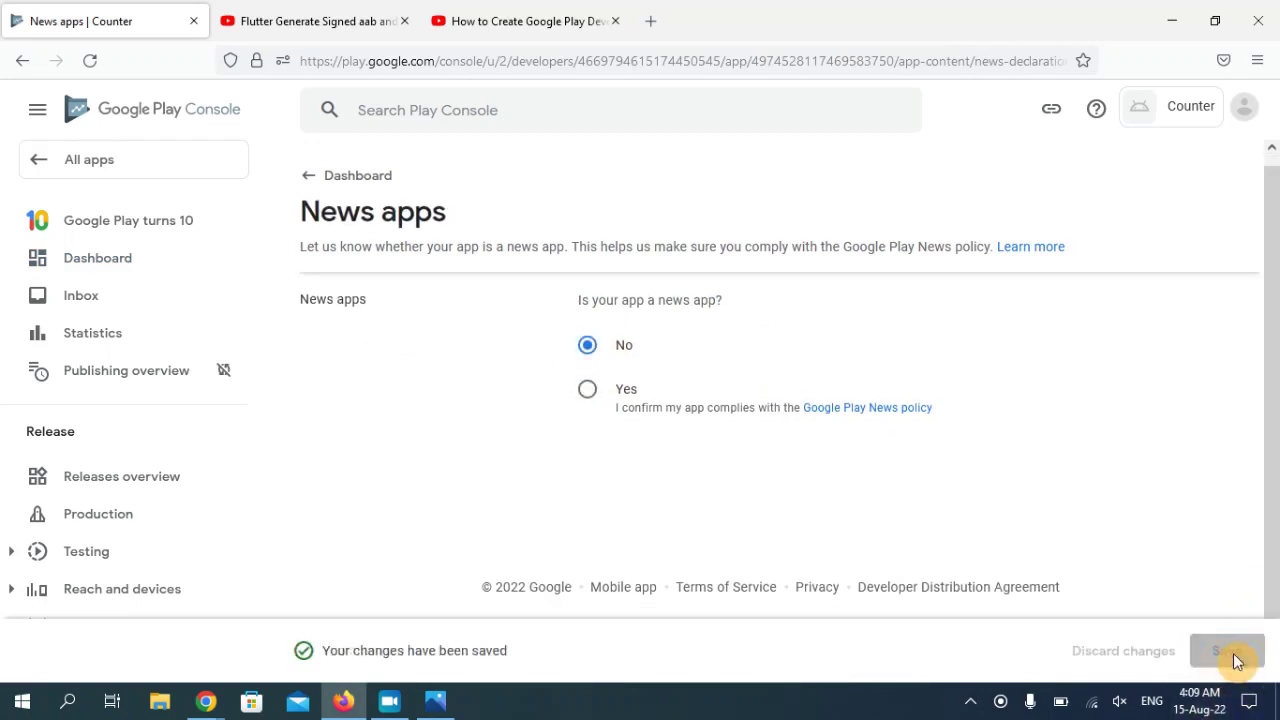
click(336, 175)
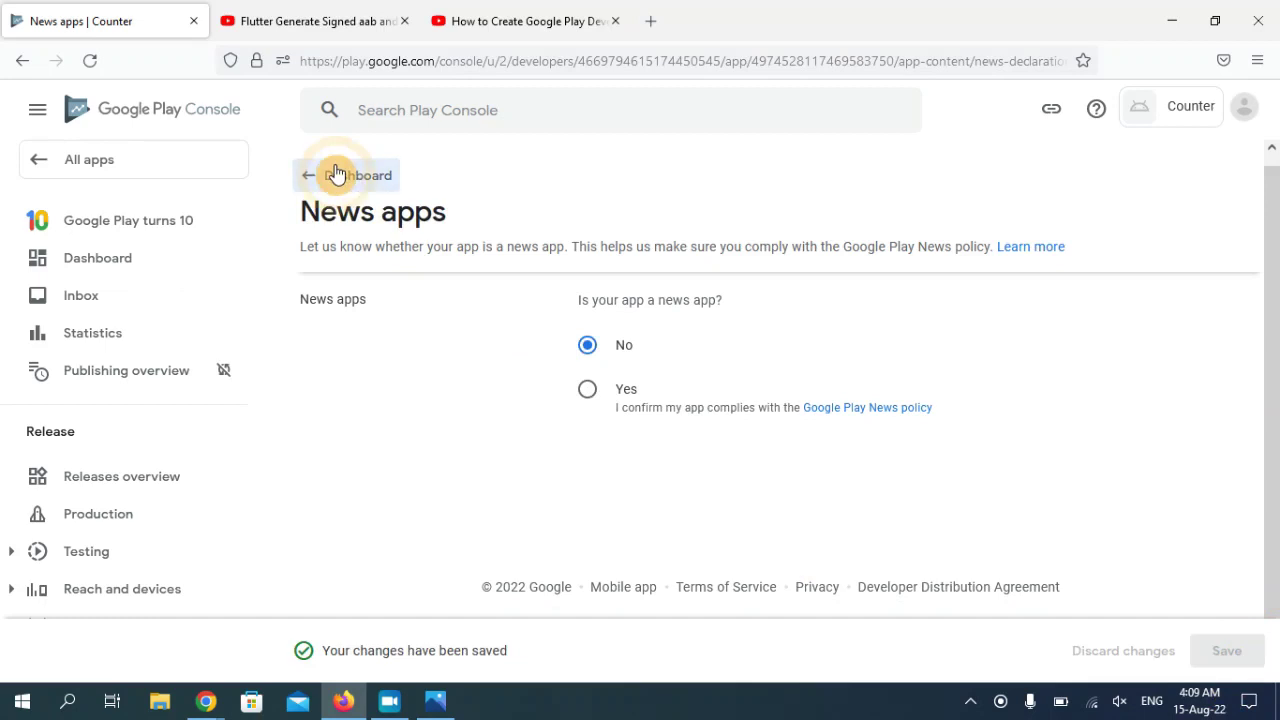
- Declare Counter is not a publicly available COVID-19 contact tracing or status app, save, and return to the Dashboard
scroll(758, 360, down, 8)
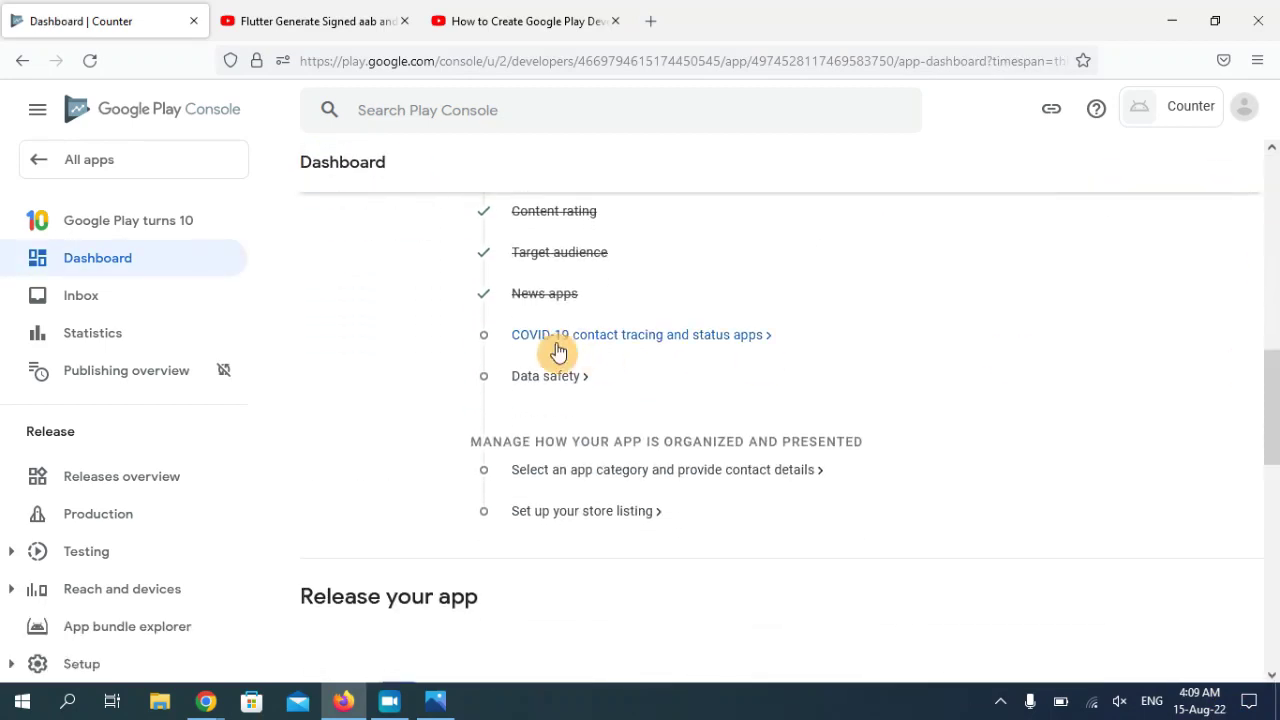
click(622, 340)
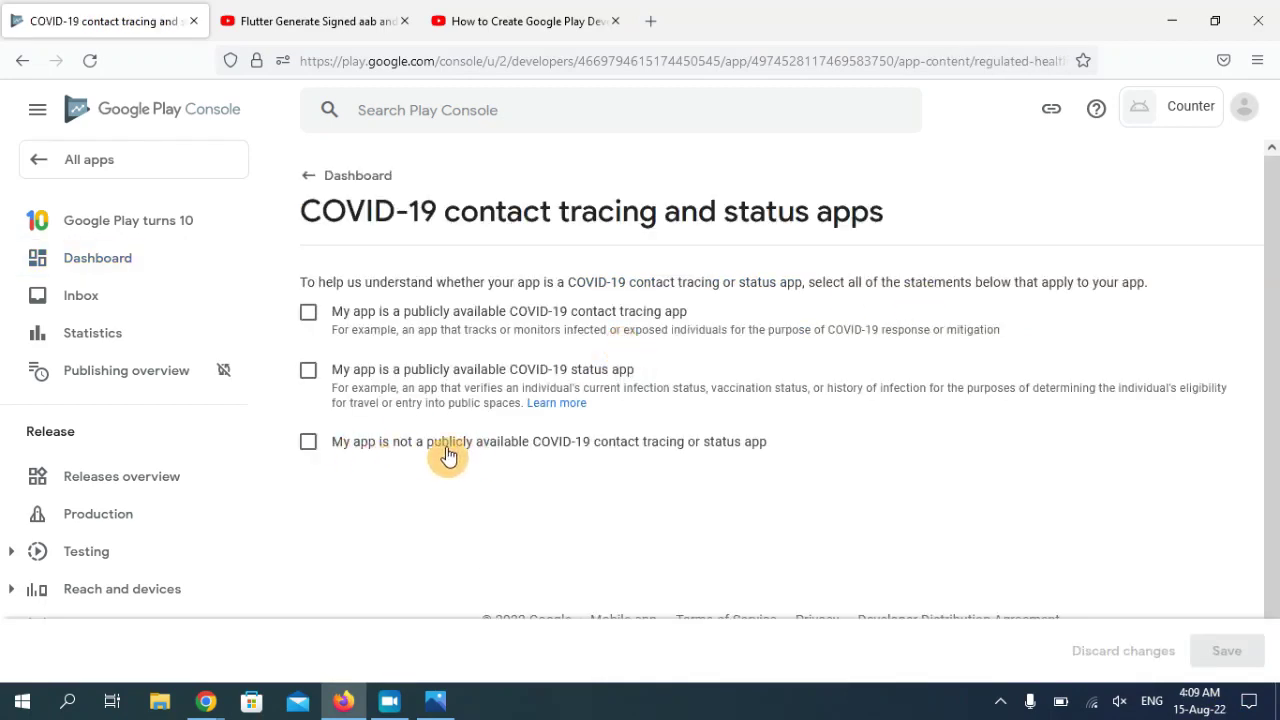
click(385, 454)
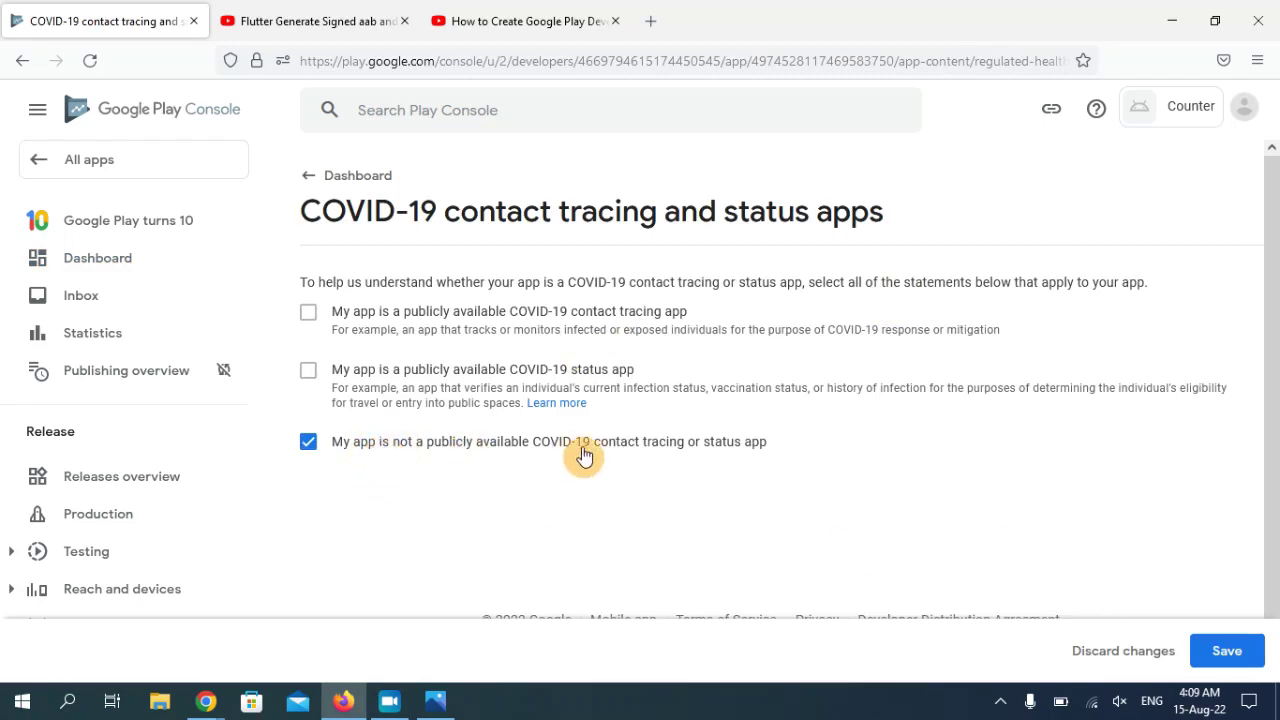
click(1234, 656)
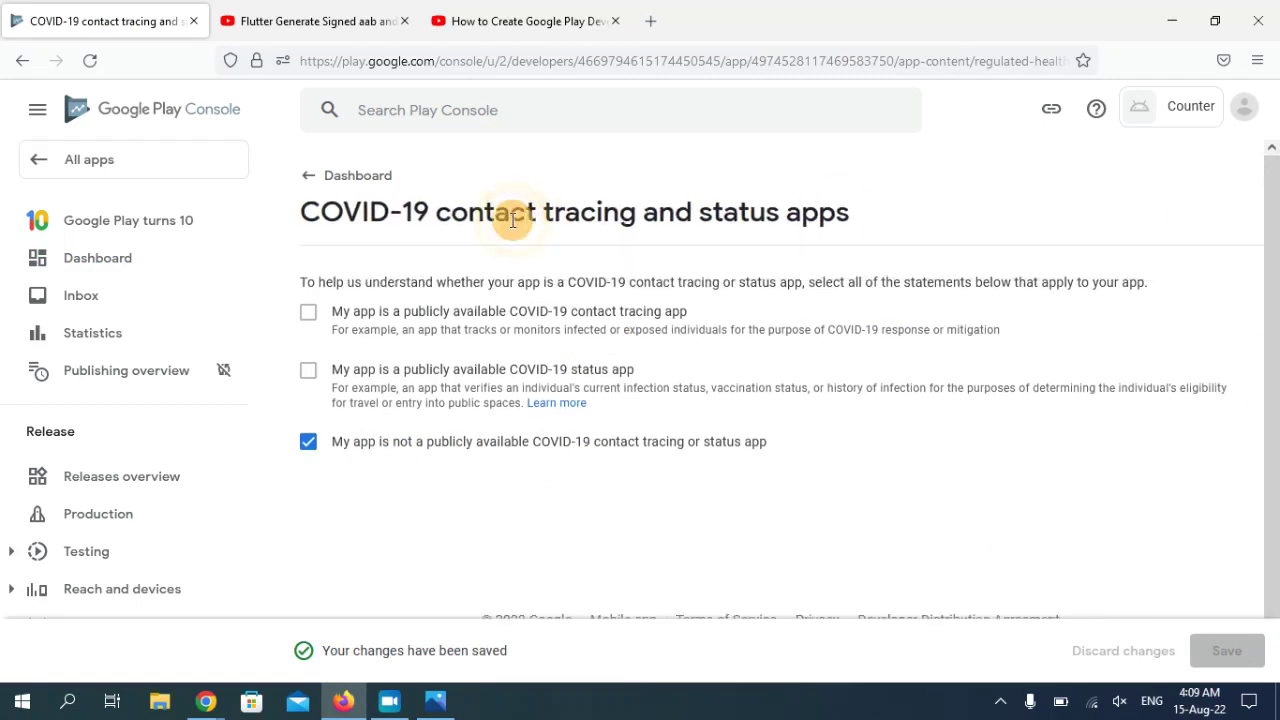
click(336, 178)
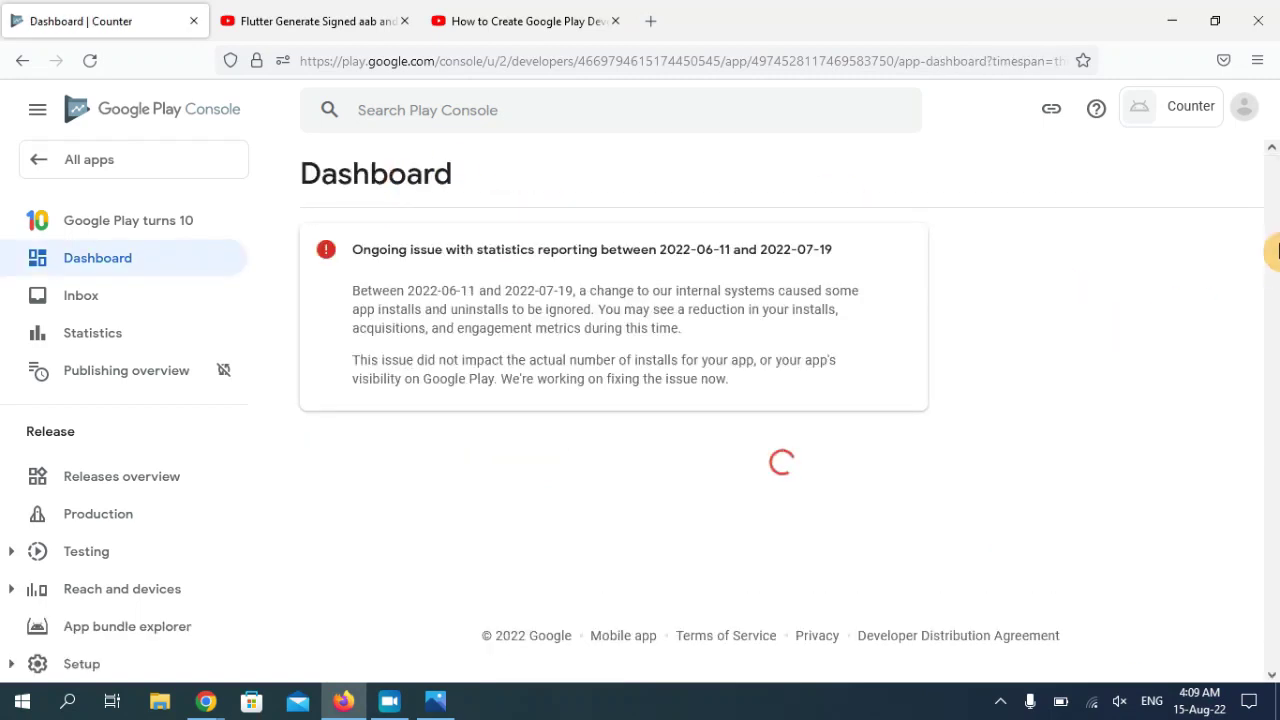
- Answer No to user data collection in the Data safety form, submit it, and return to the Dashboard
drag(1273, 252, 1160, 423)
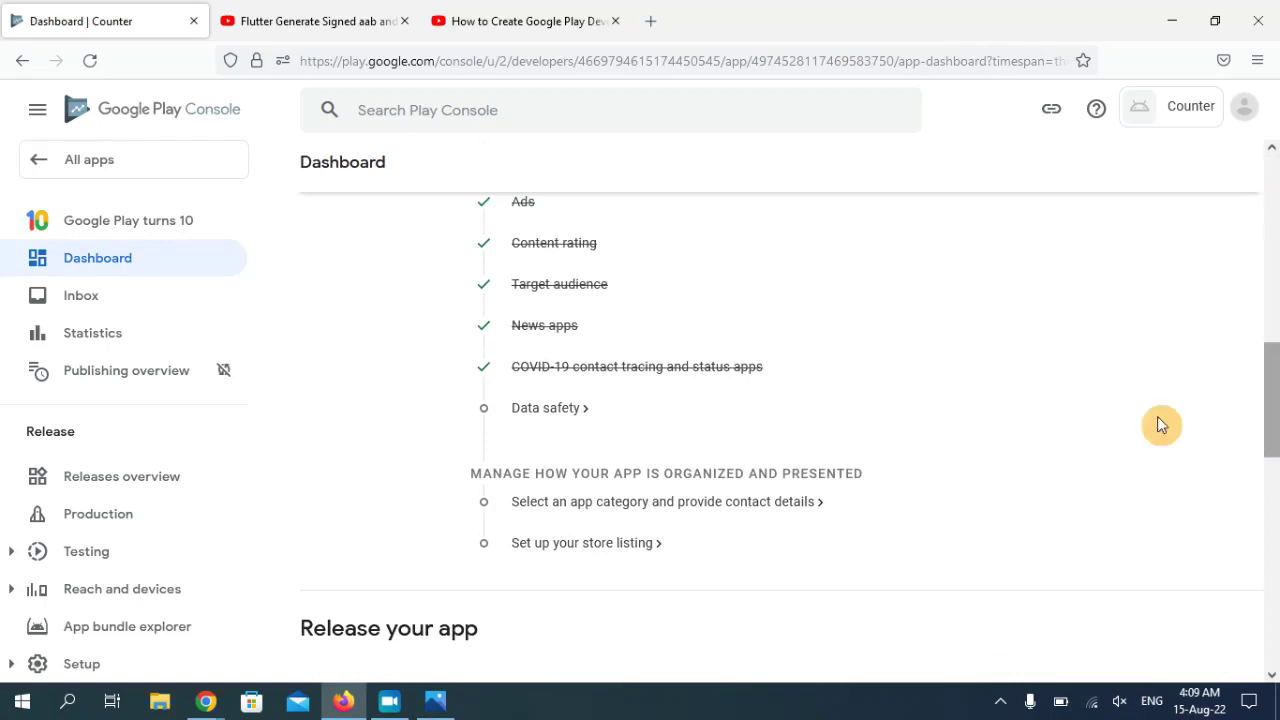
click(548, 408)
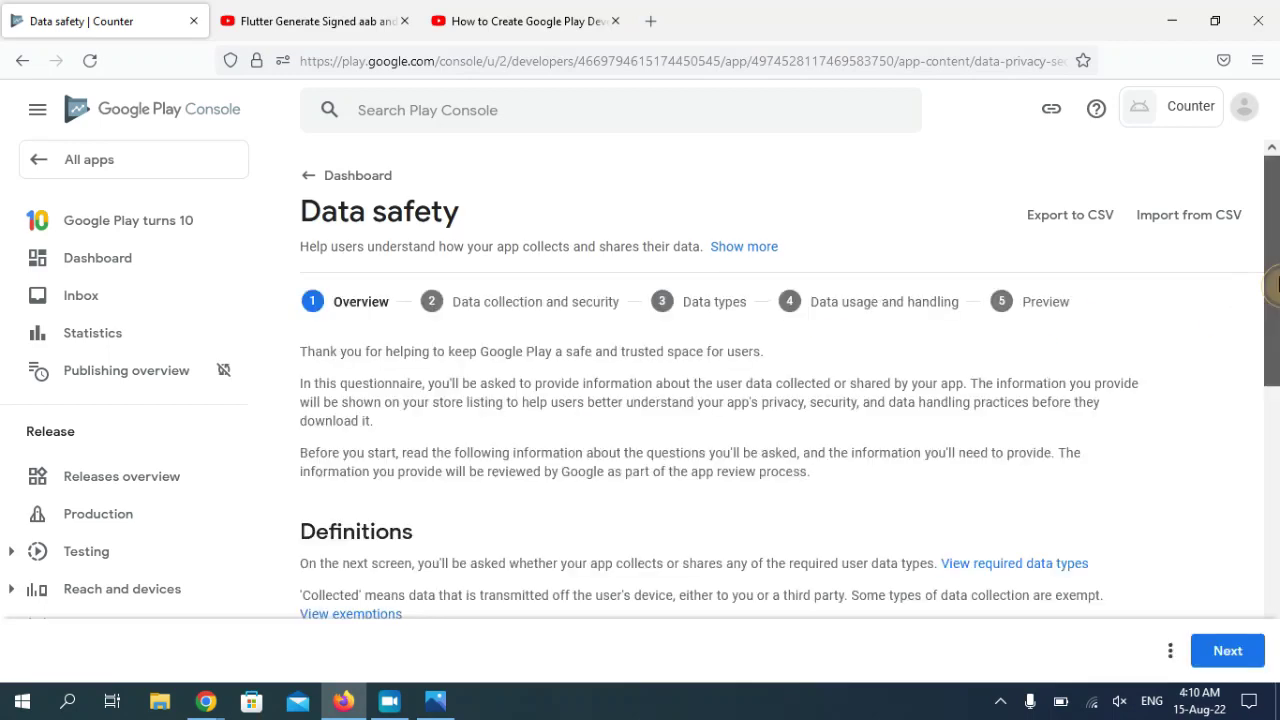
scroll(1262, 480, down, 5)
click(1243, 668)
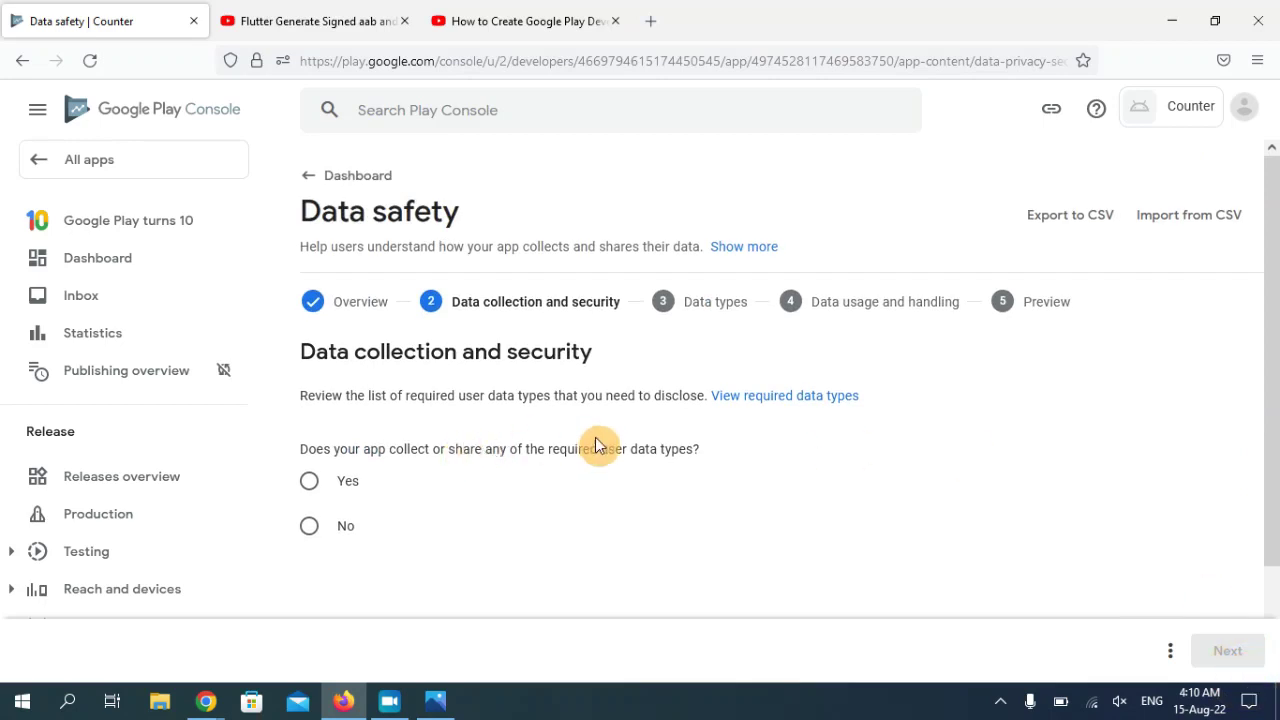
click(318, 528)
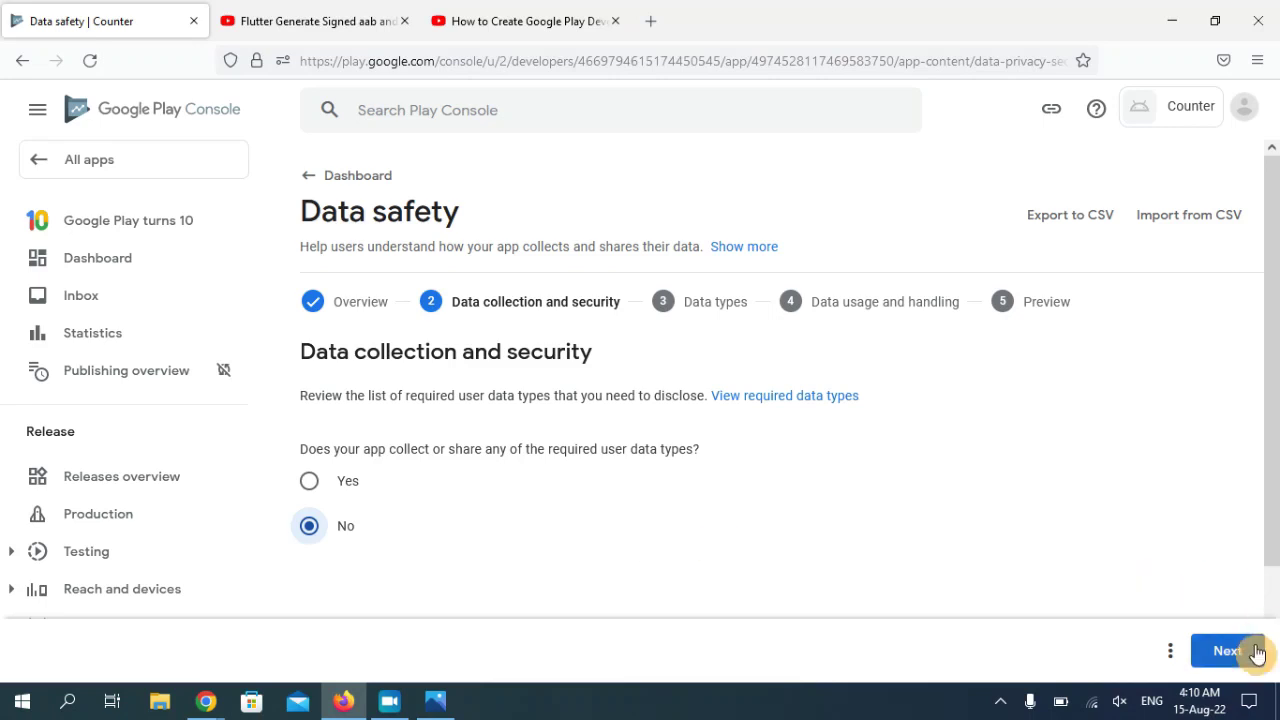
click(1250, 652)
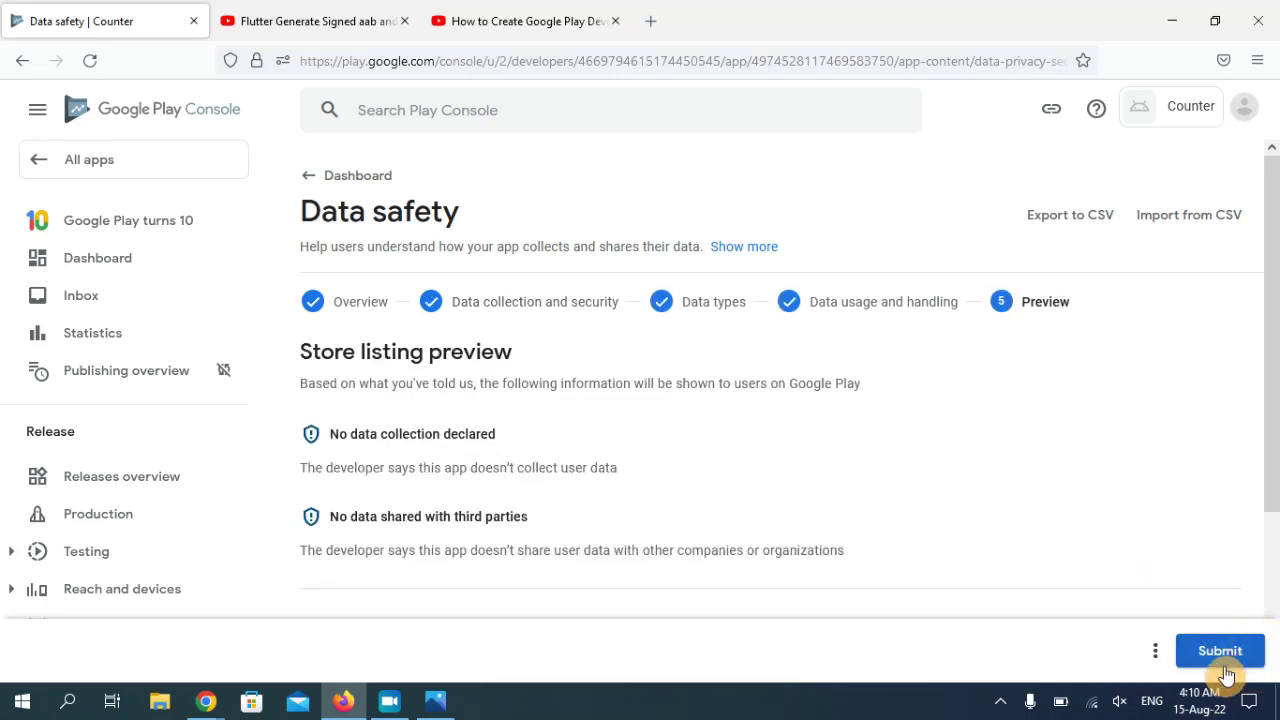
click(1228, 662)
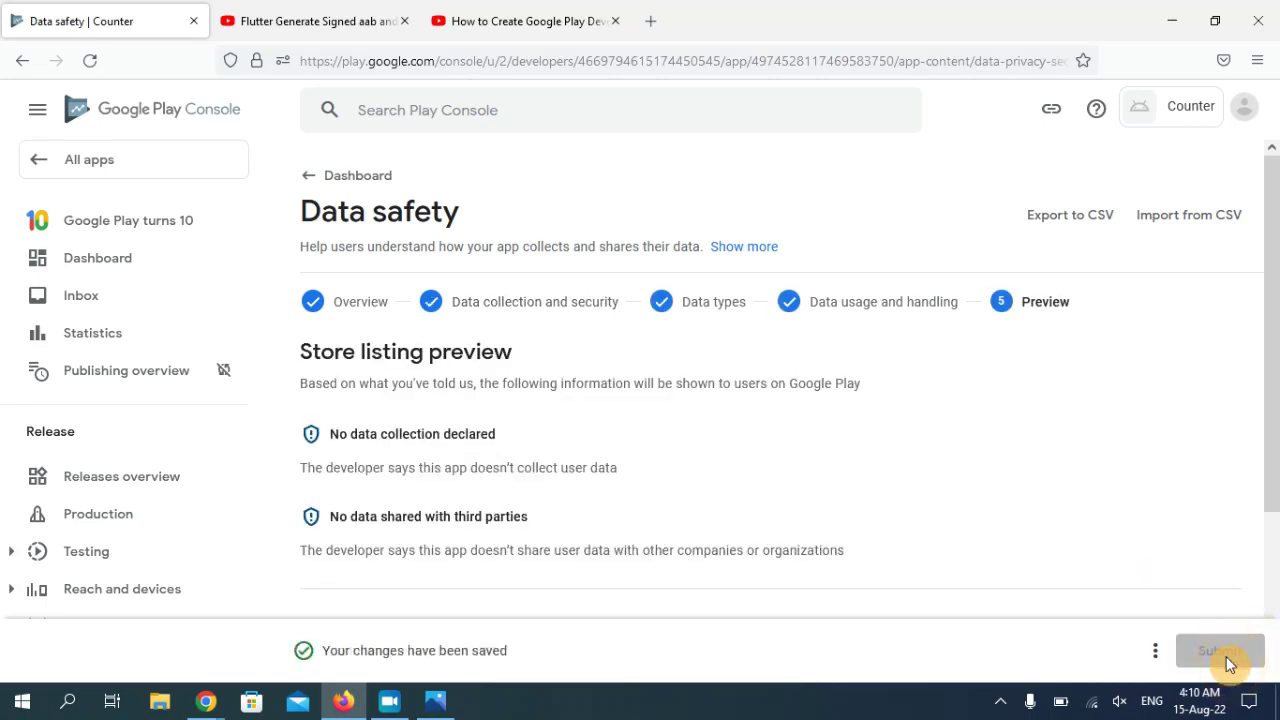
click(316, 178)
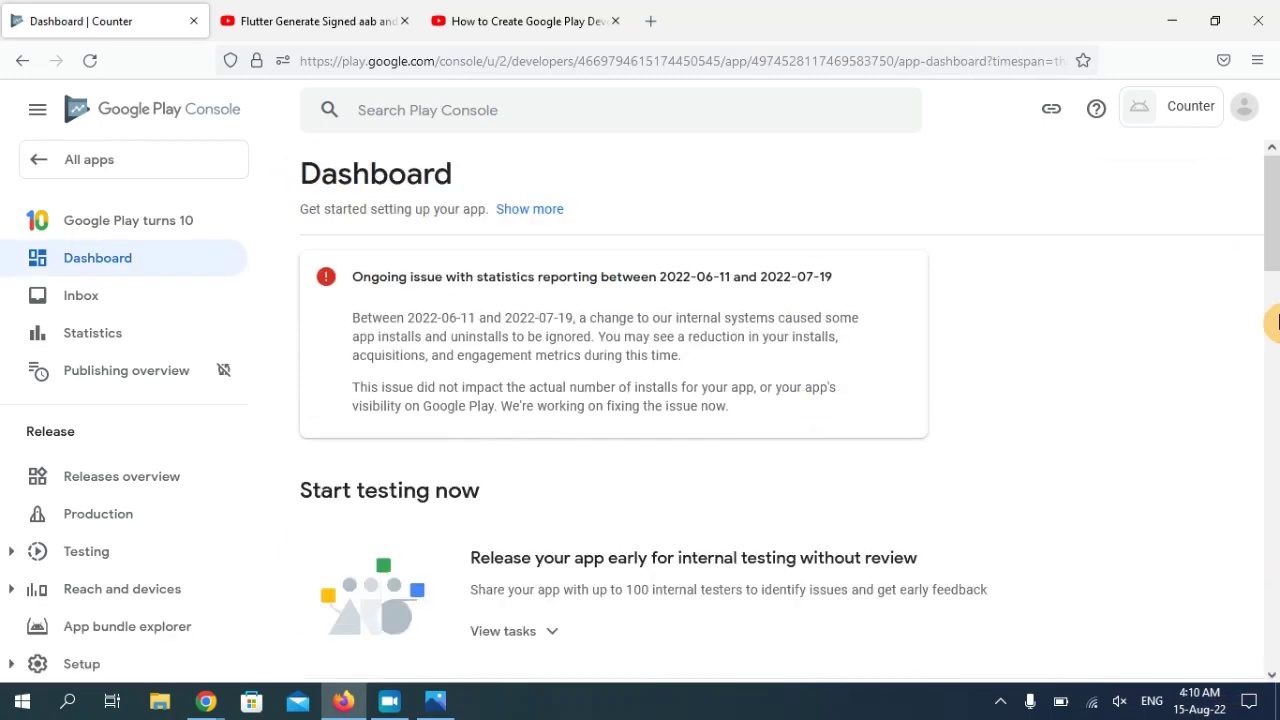
- In Counter's store settings, choose Tools from the app category list
scroll(1276, 322, down, 10)
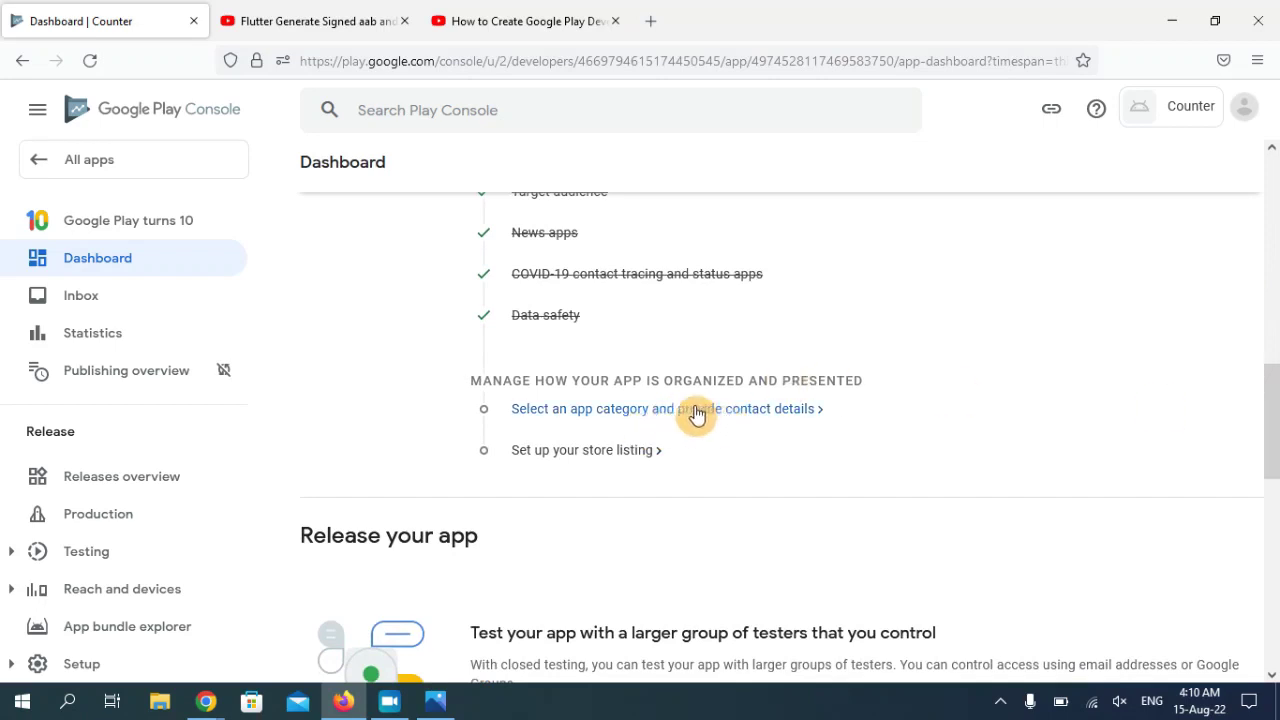
click(662, 418)
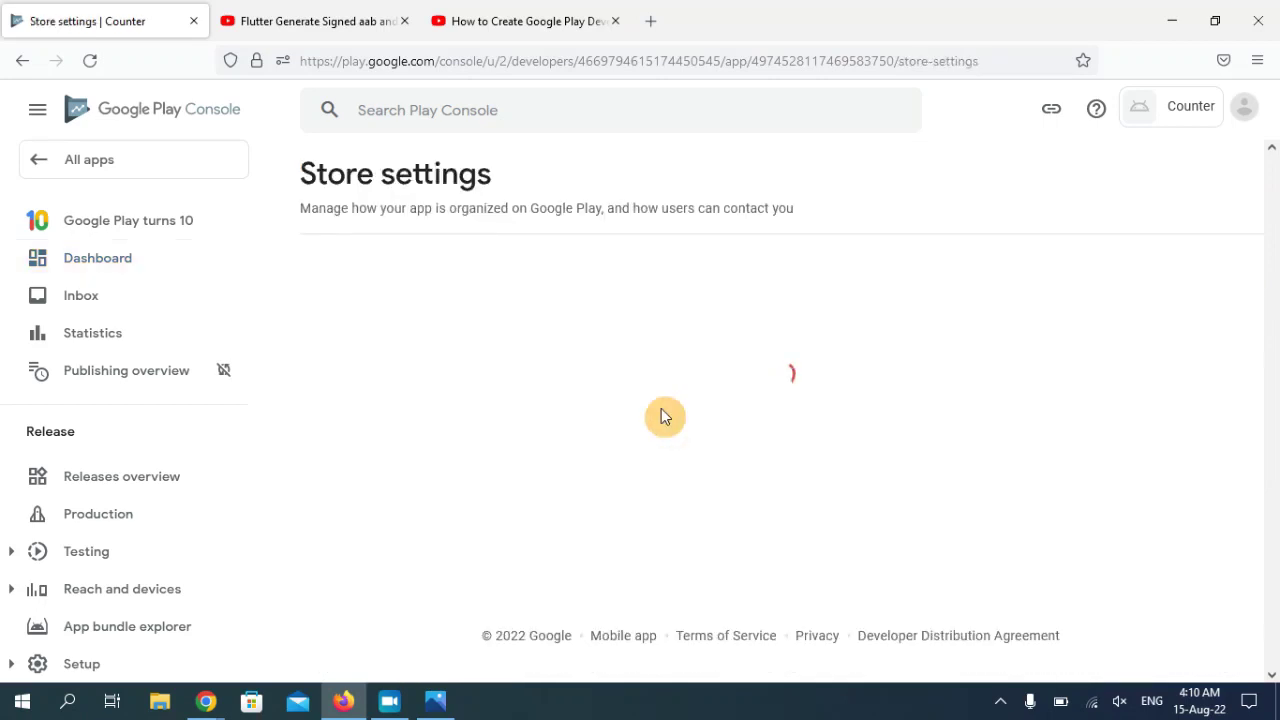
scroll(1268, 295, down, 3)
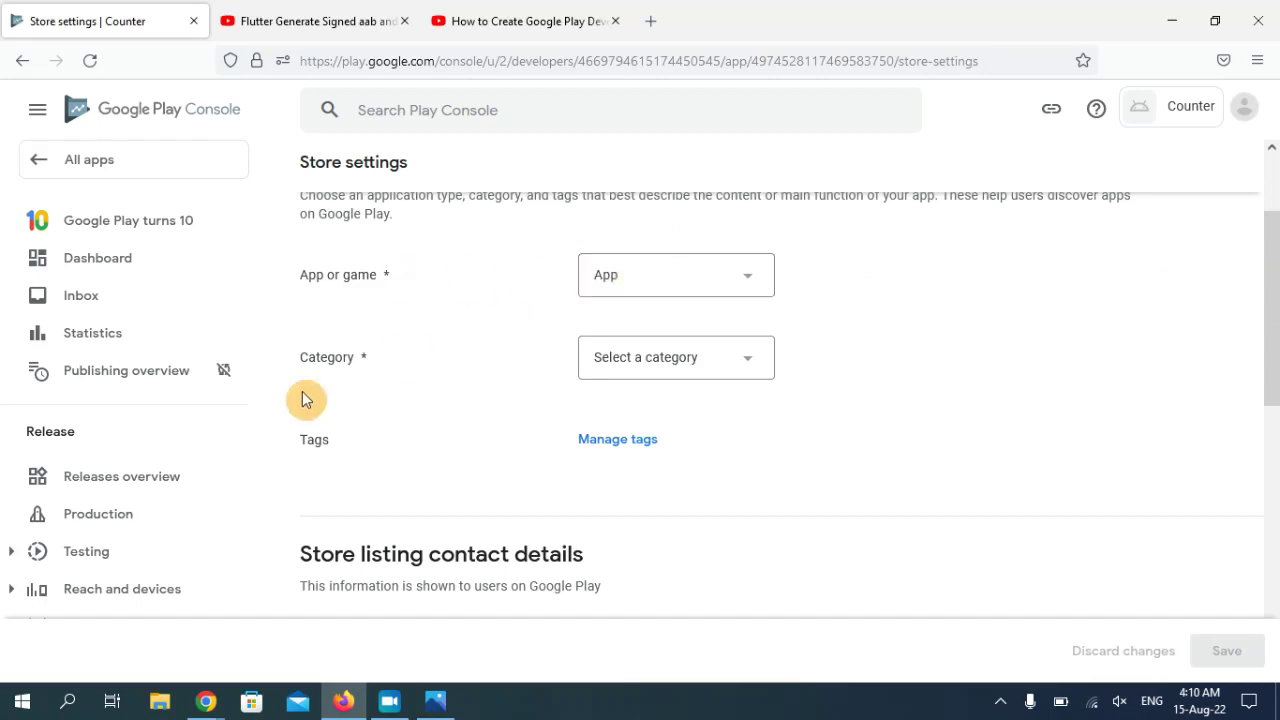
click(700, 362)
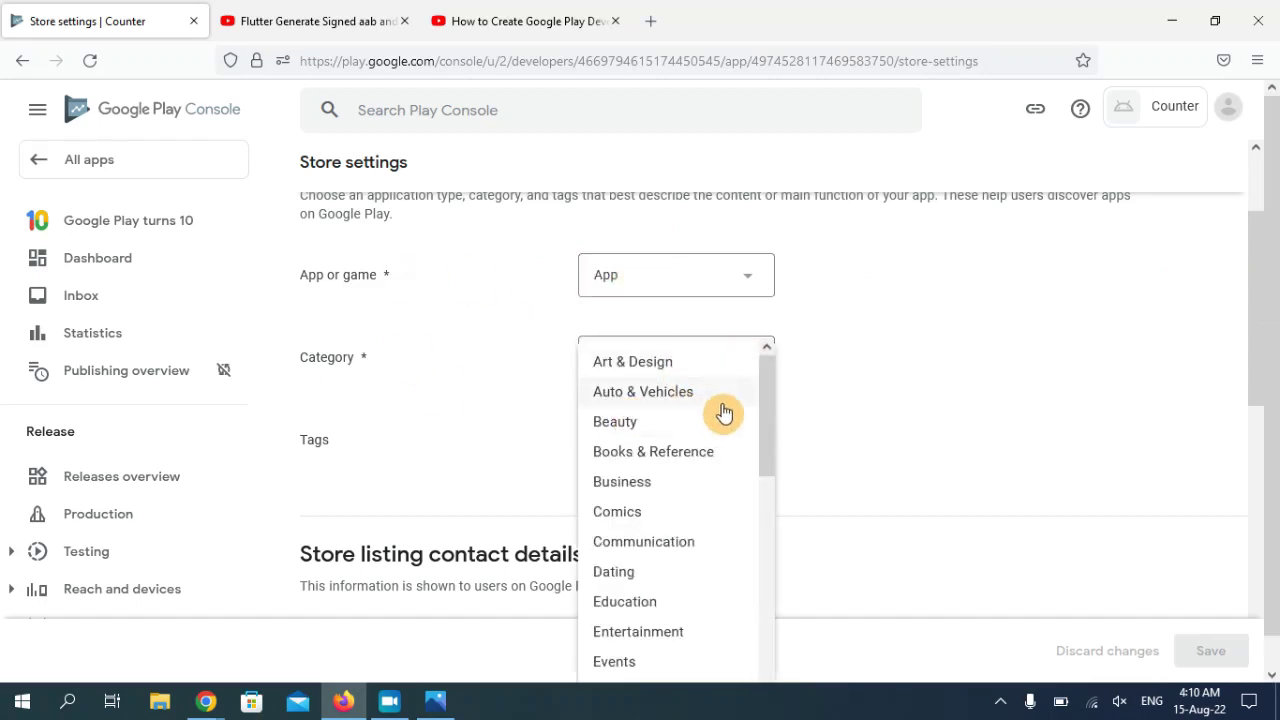
drag(766, 400, 761, 593)
scroll(761, 597, down, 1)
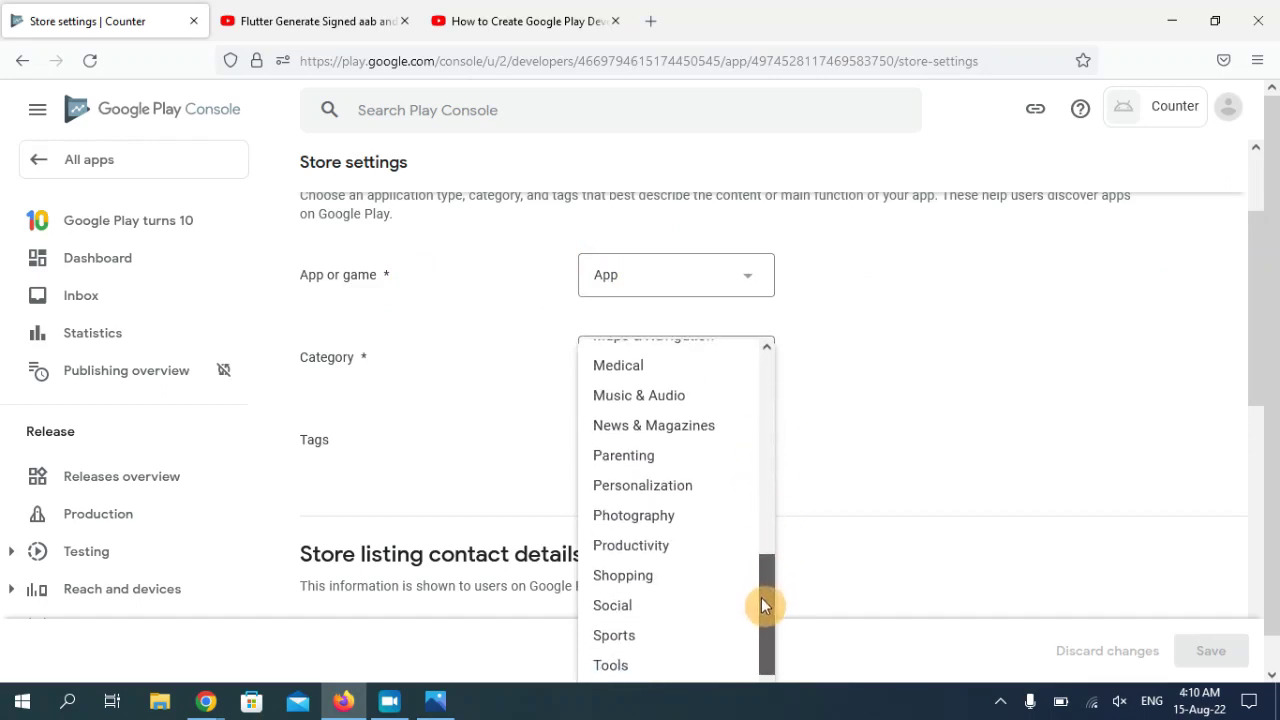
click(629, 679)
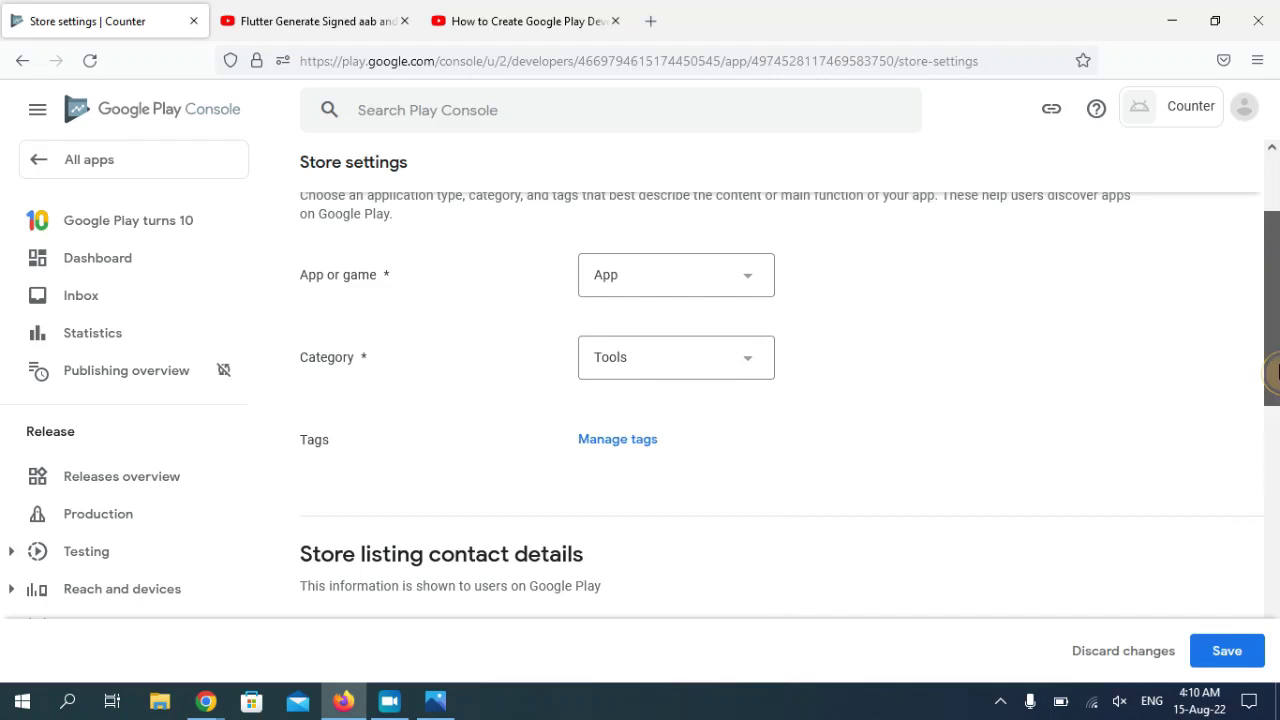
scroll(890, 420, down, 3)
click(620, 218)
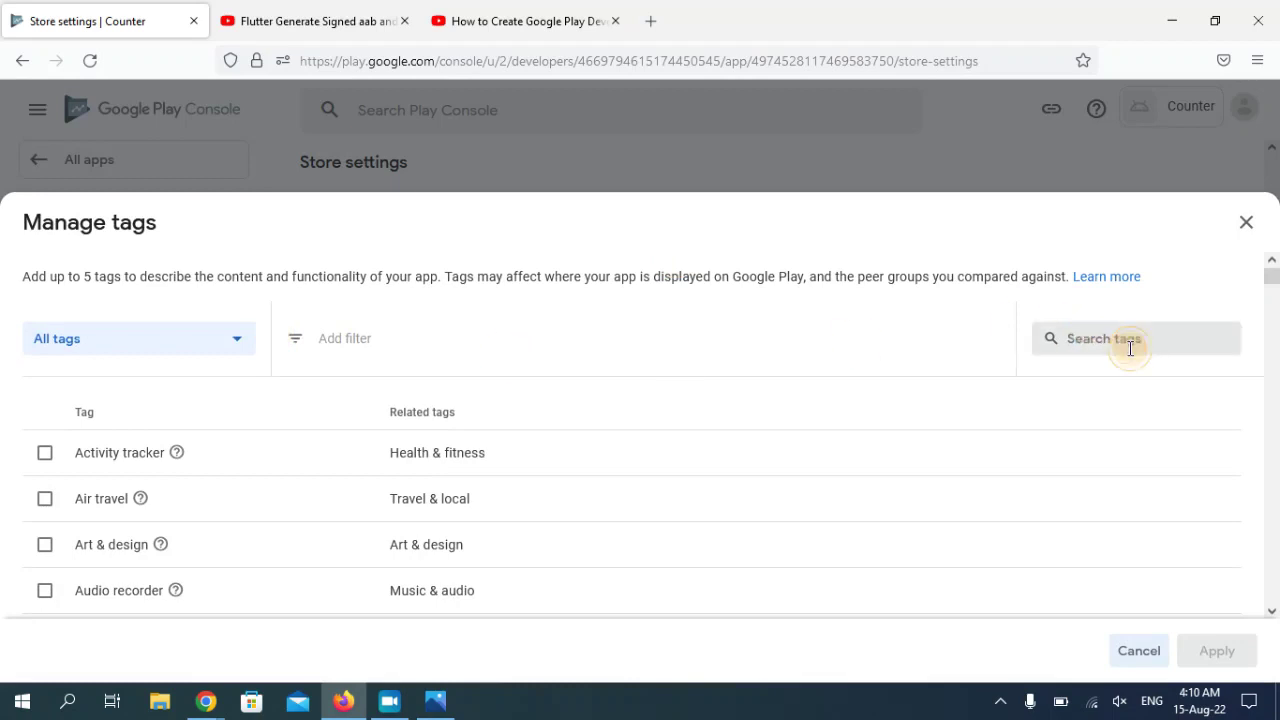
- Search the tags for 'tools', tick the Tools tag and apply it
click(1130, 345)
text(toold)
key(BackSpace)
text(s)
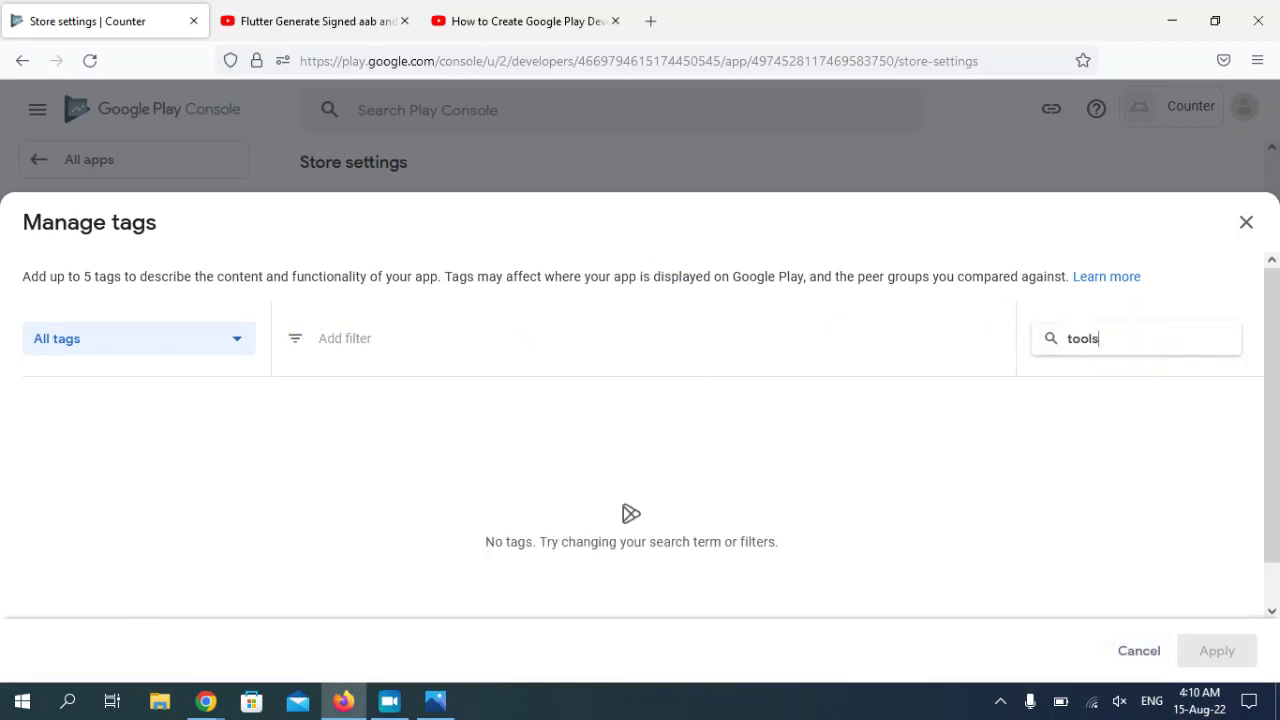
click(44, 452)
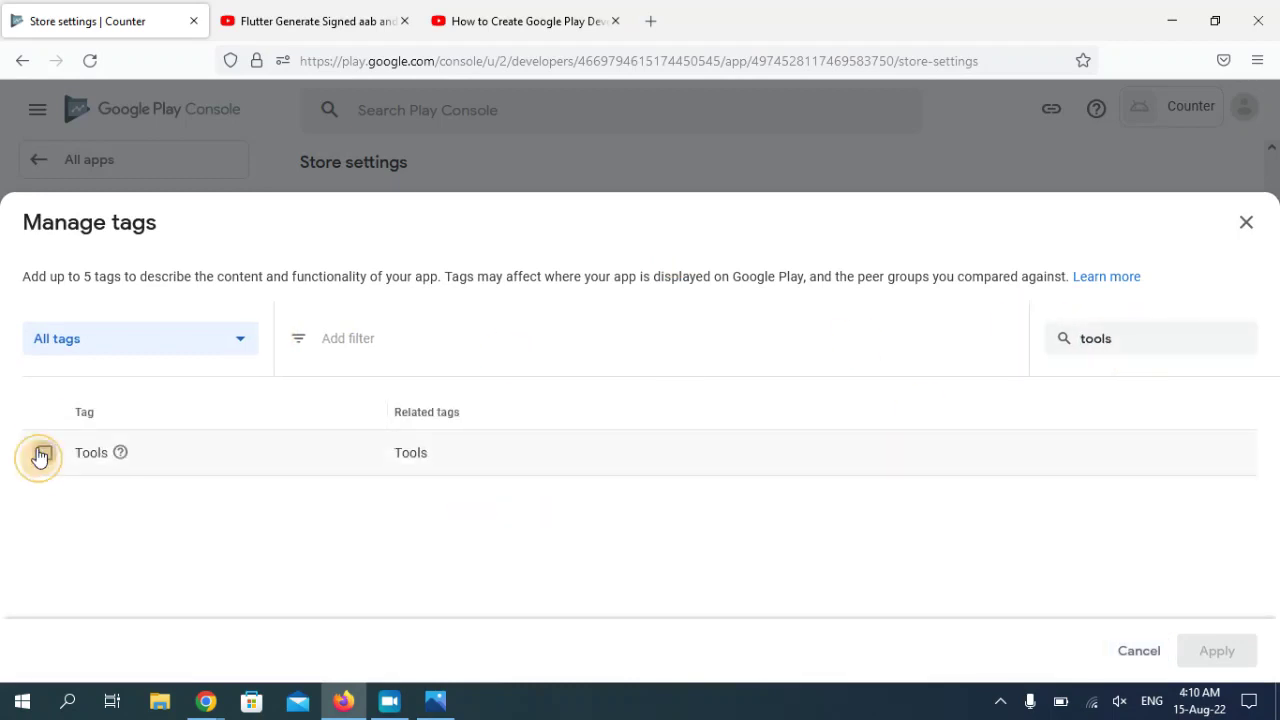
click(1237, 658)
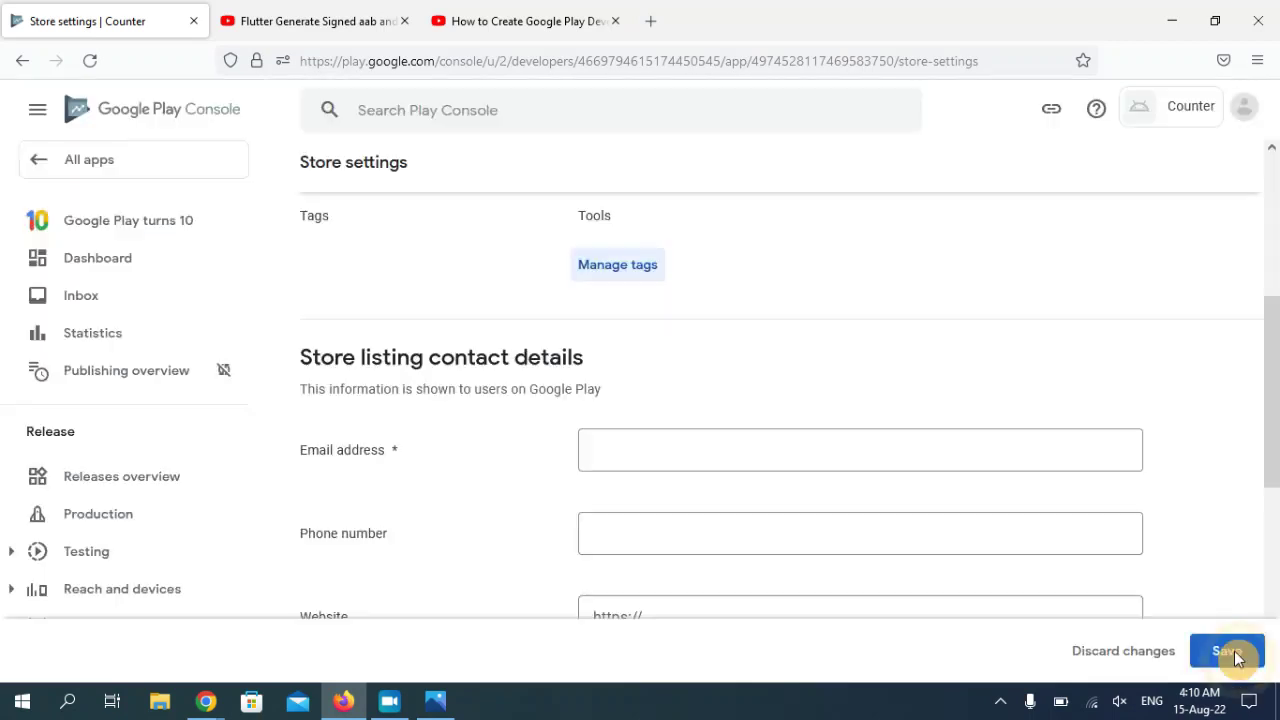
- Enter the developer's contact e-mail address, save the store settings, and go back to the Dashboard
scroll(976, 291, down, 3)
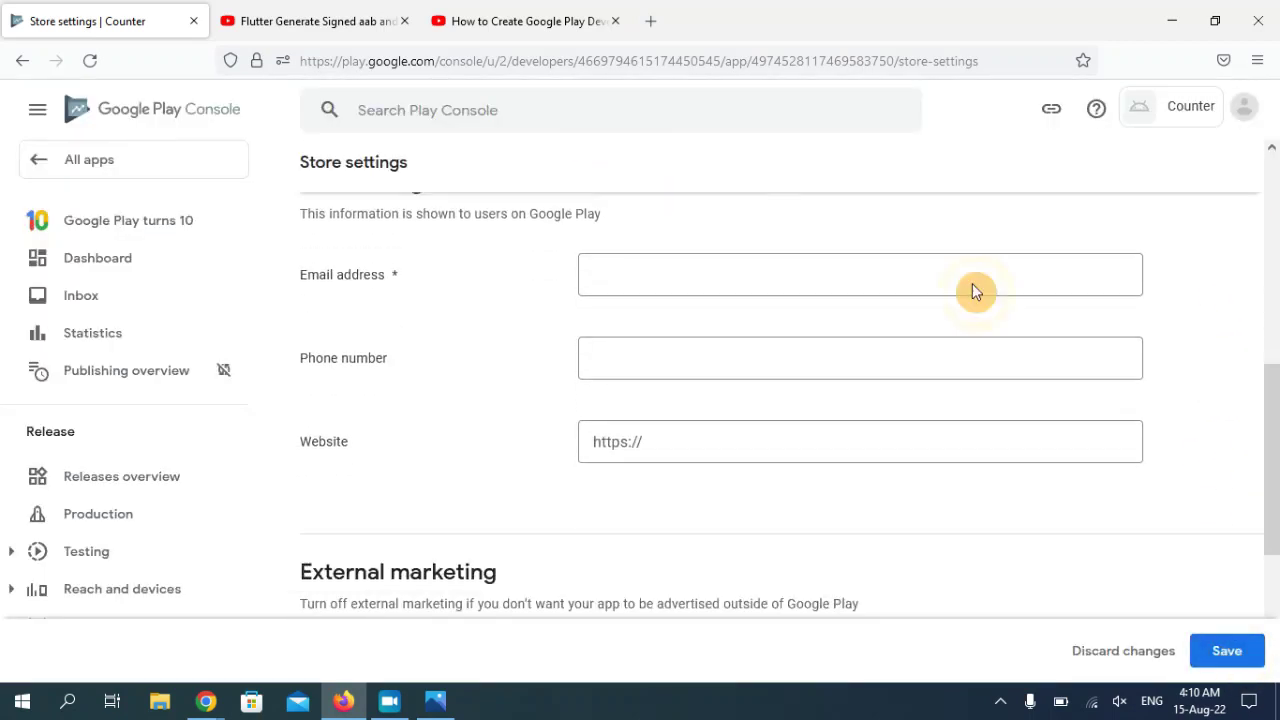
click(710, 280)
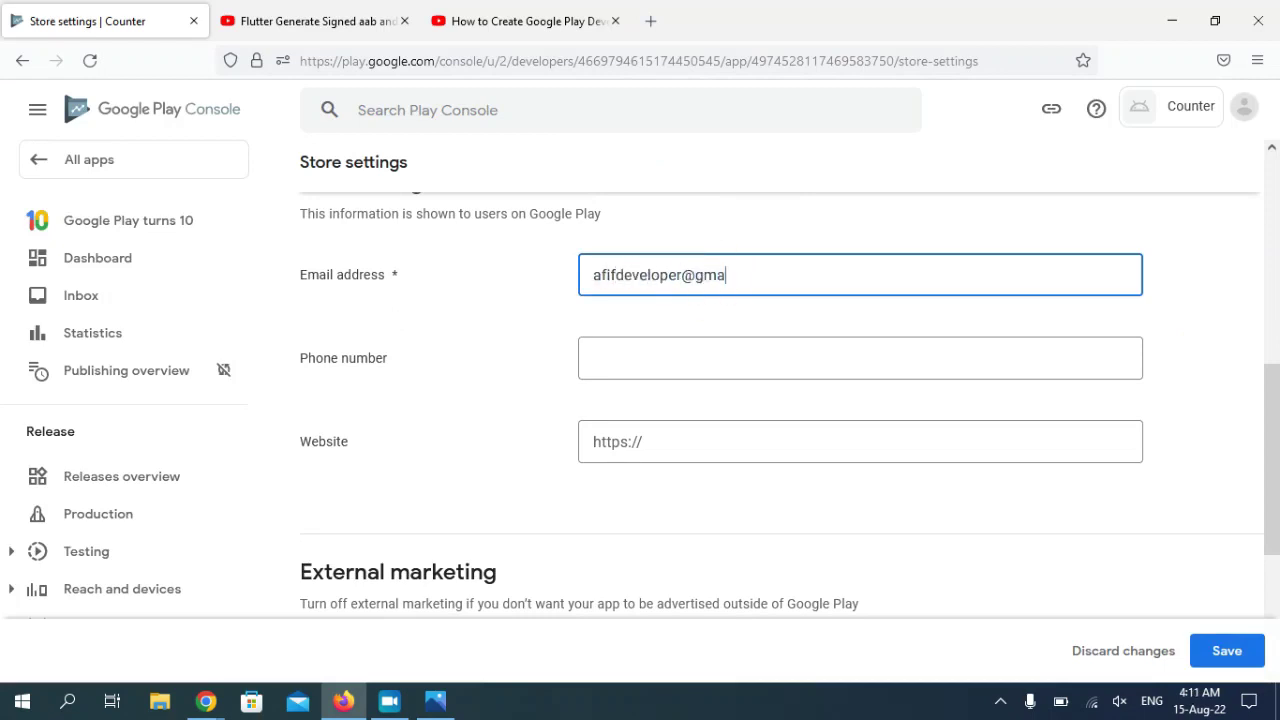
key(Tab)
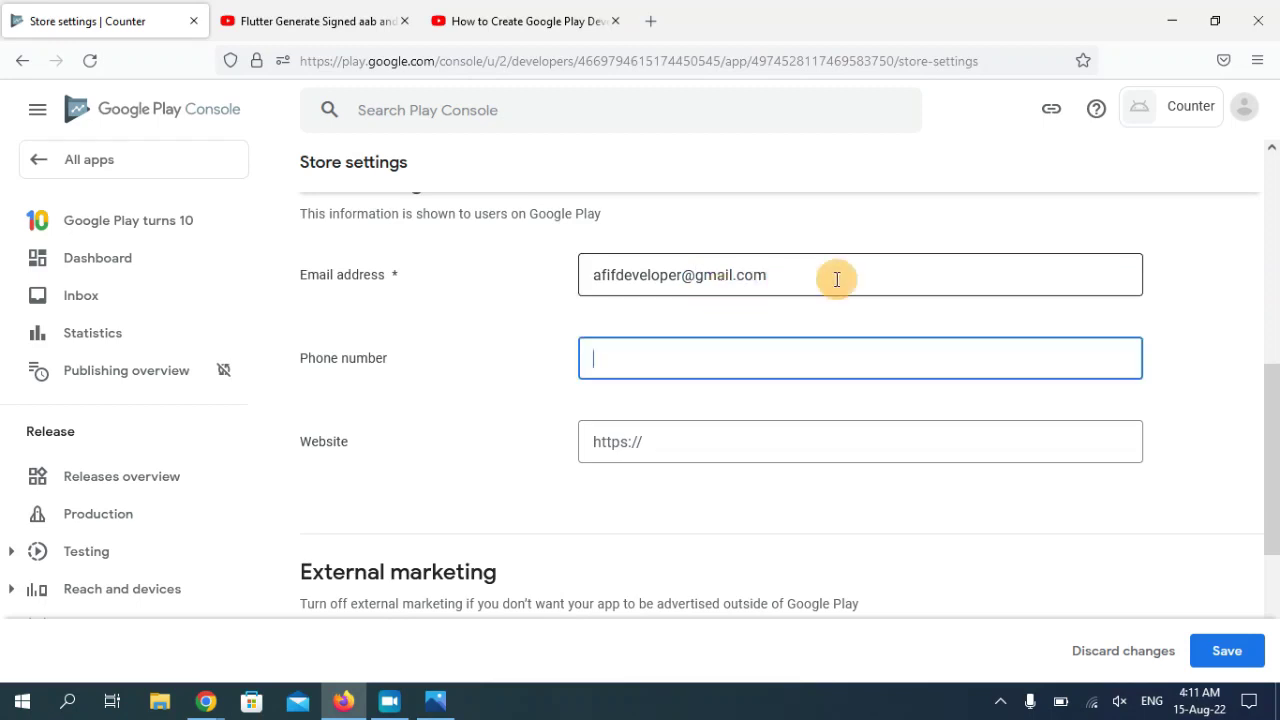
scroll(880, 330, down, 3)
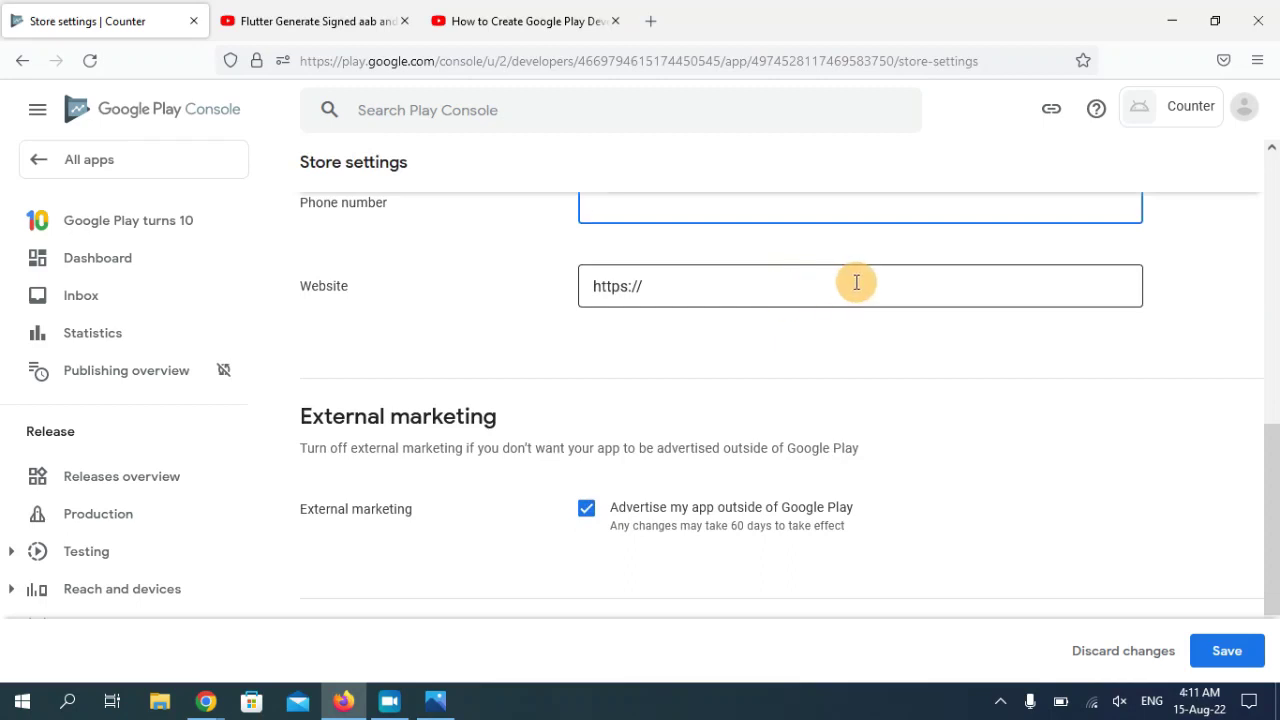
click(1242, 654)
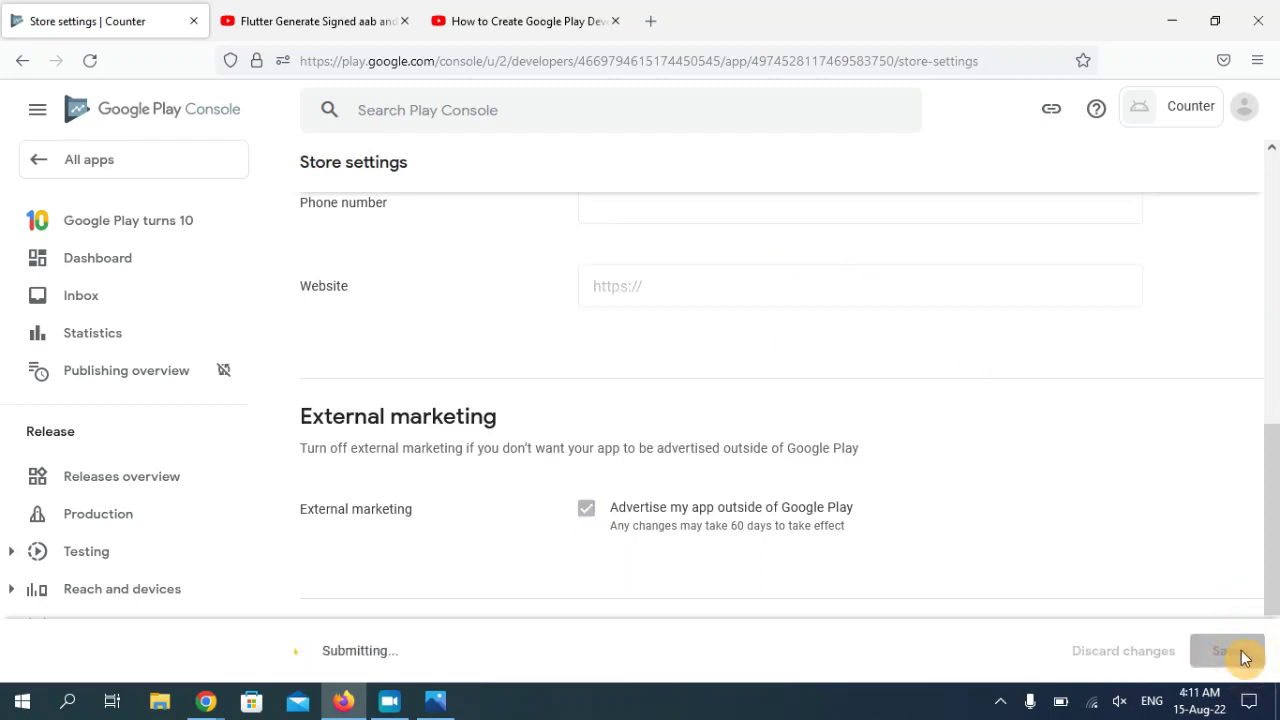
drag(1270, 510, 1266, 234)
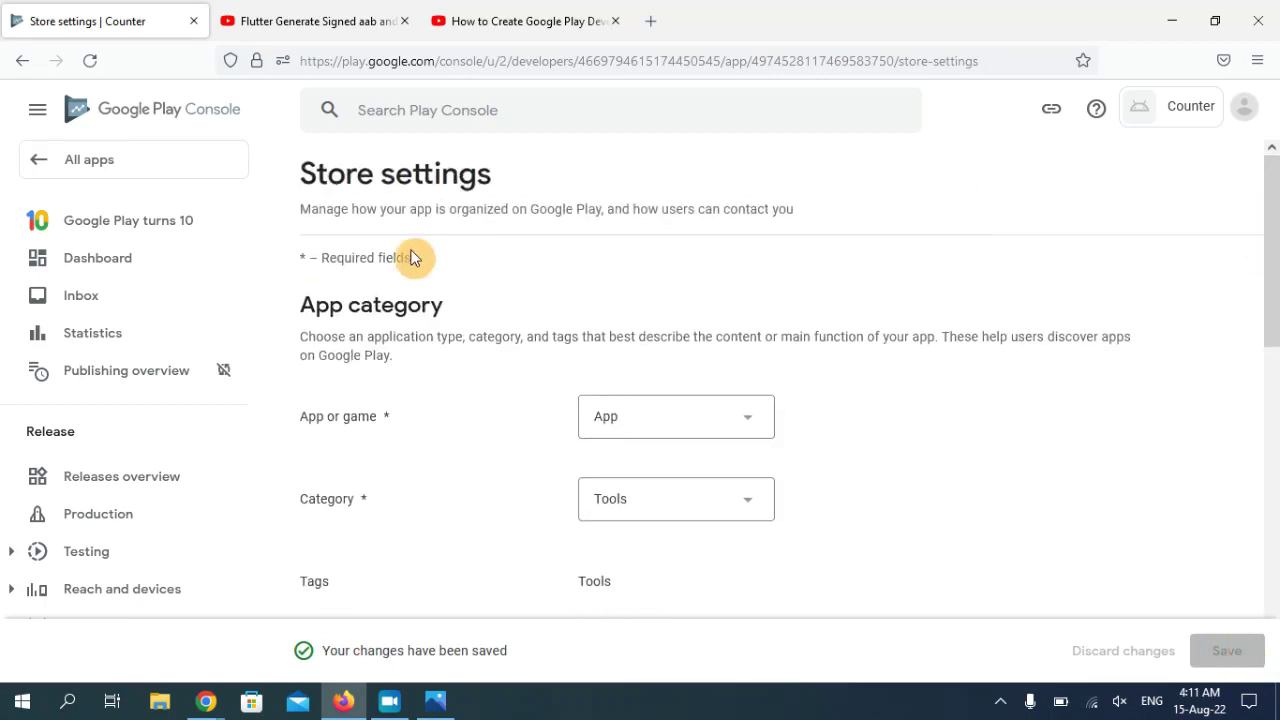
click(133, 262)
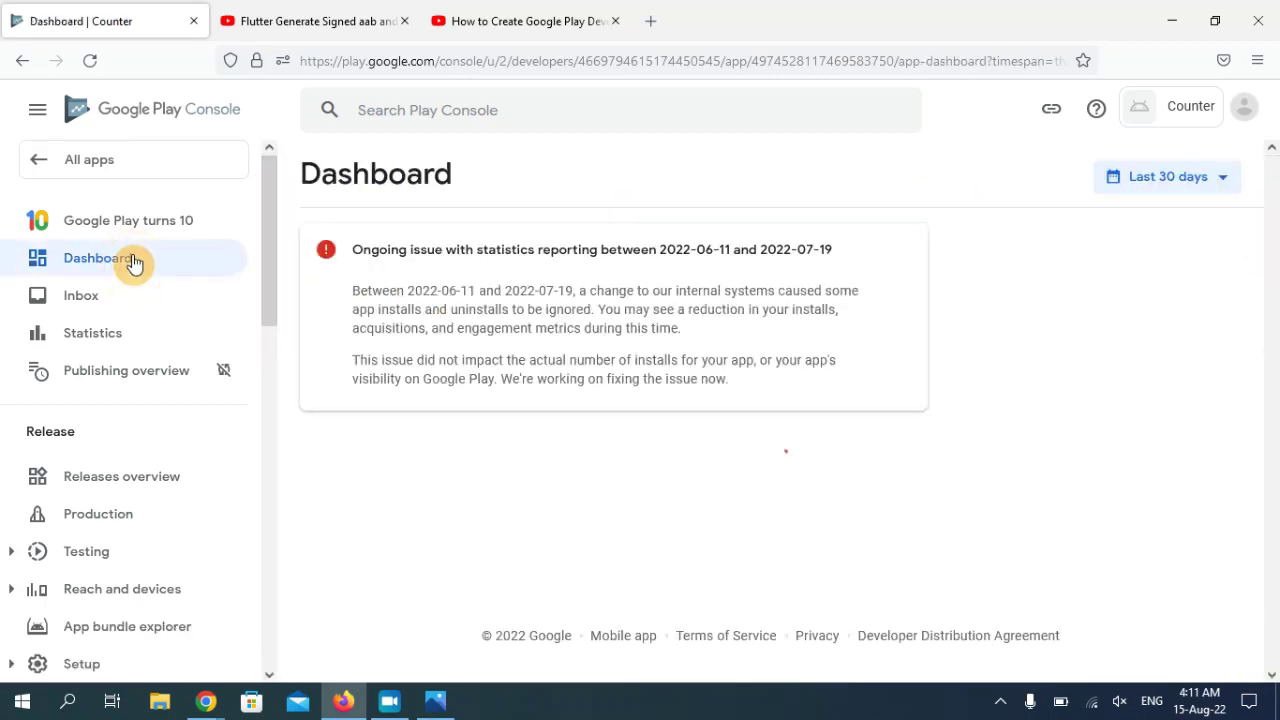
- Open 'Set up your store listing' from the Dashboard checklist to reach Counter's Main store listing
click(1272, 290)
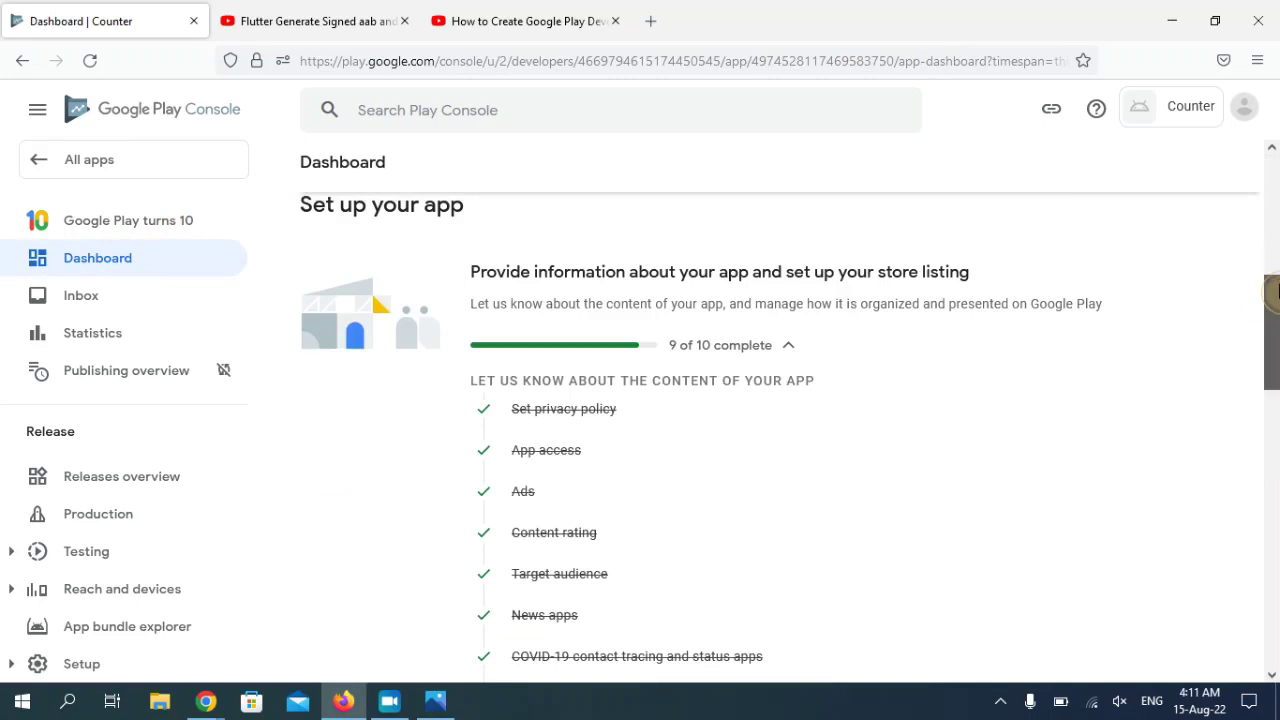
scroll(765, 430, down, 3)
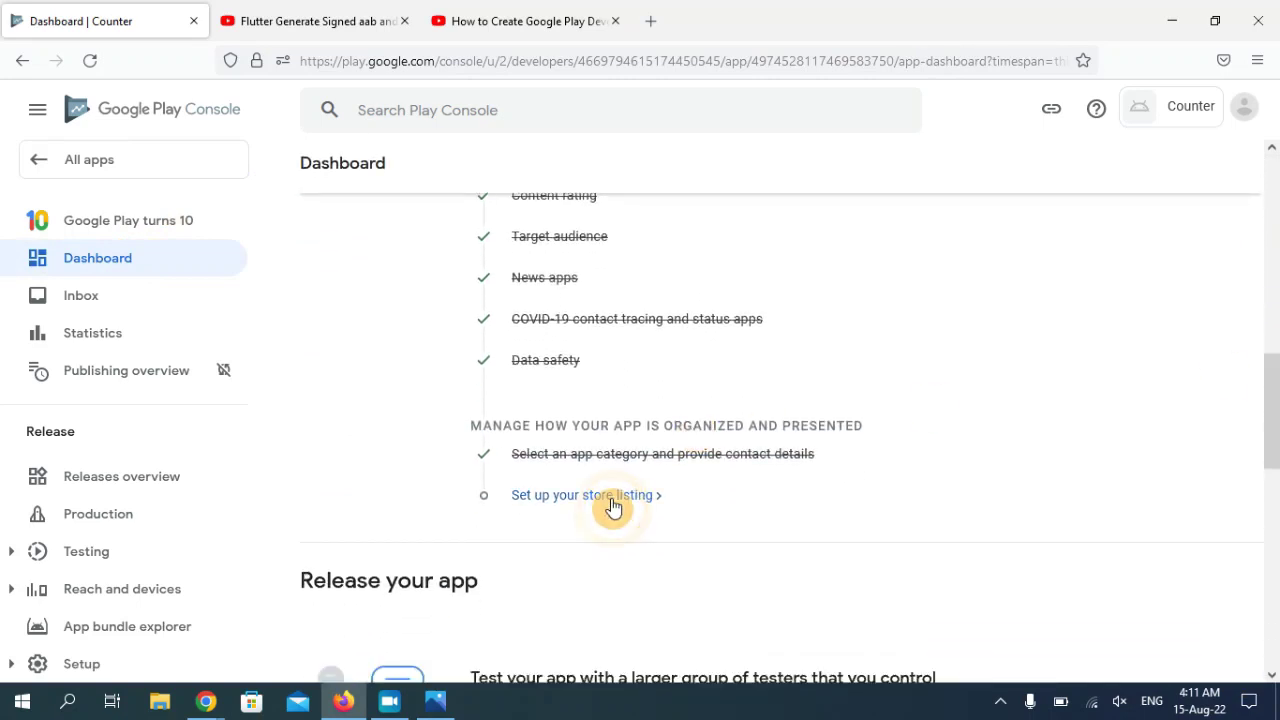
click(613, 497)
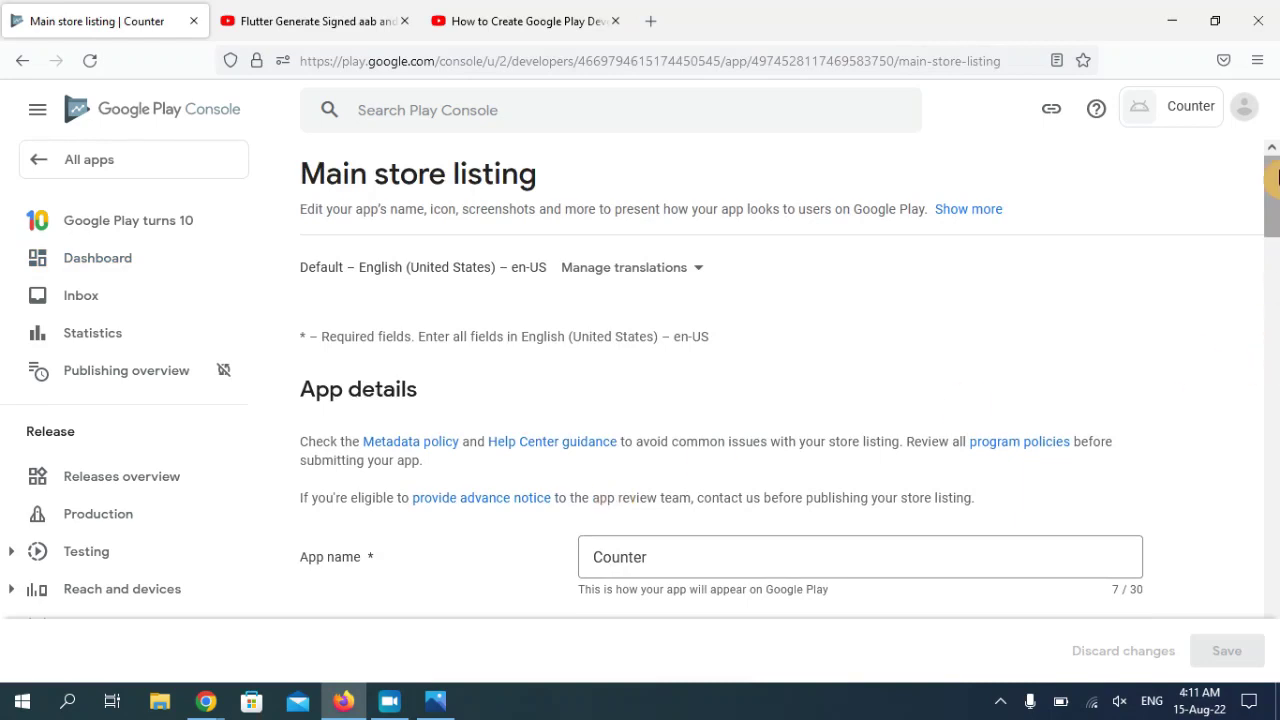
drag(1272, 200, 1272, 239)
click(856, 258)
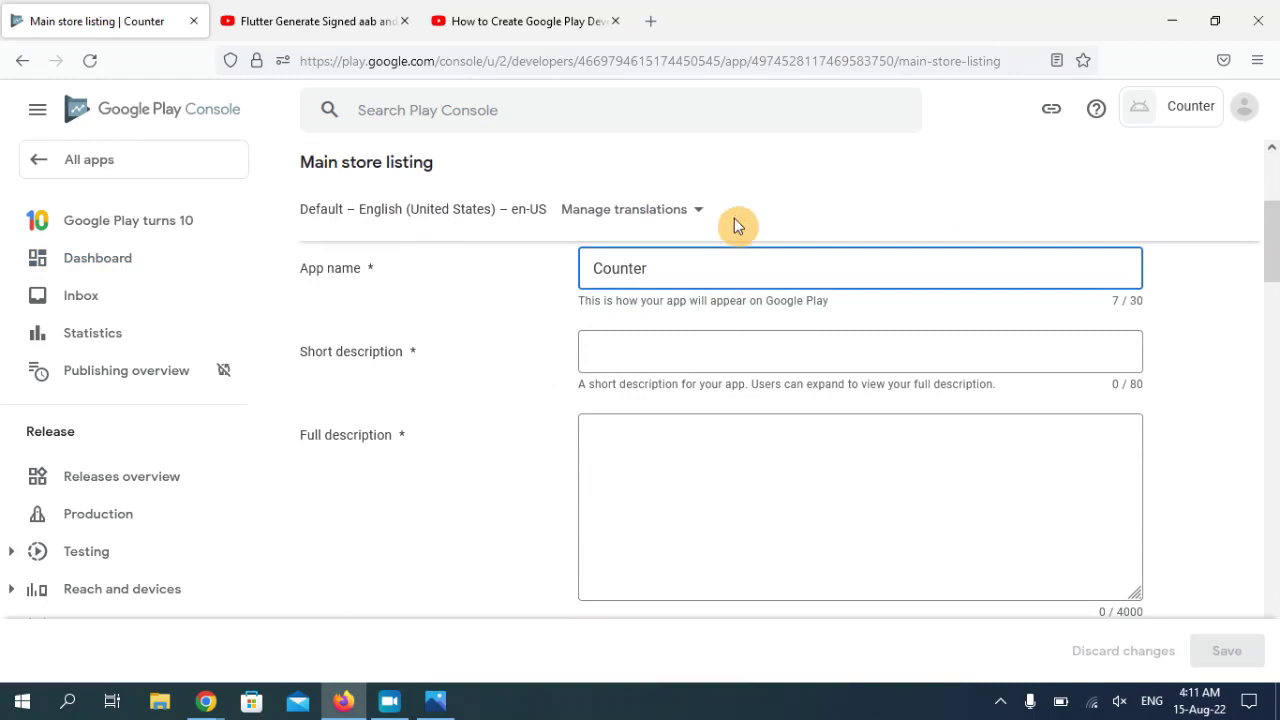
click(632, 362)
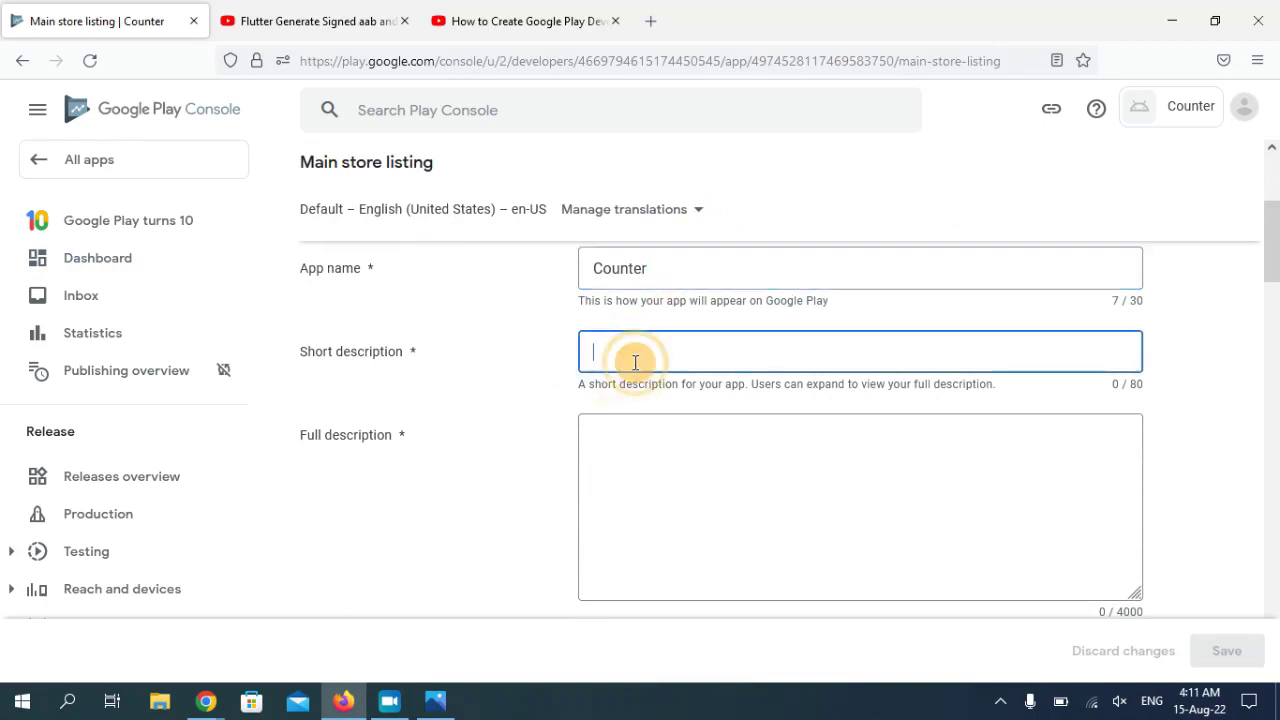
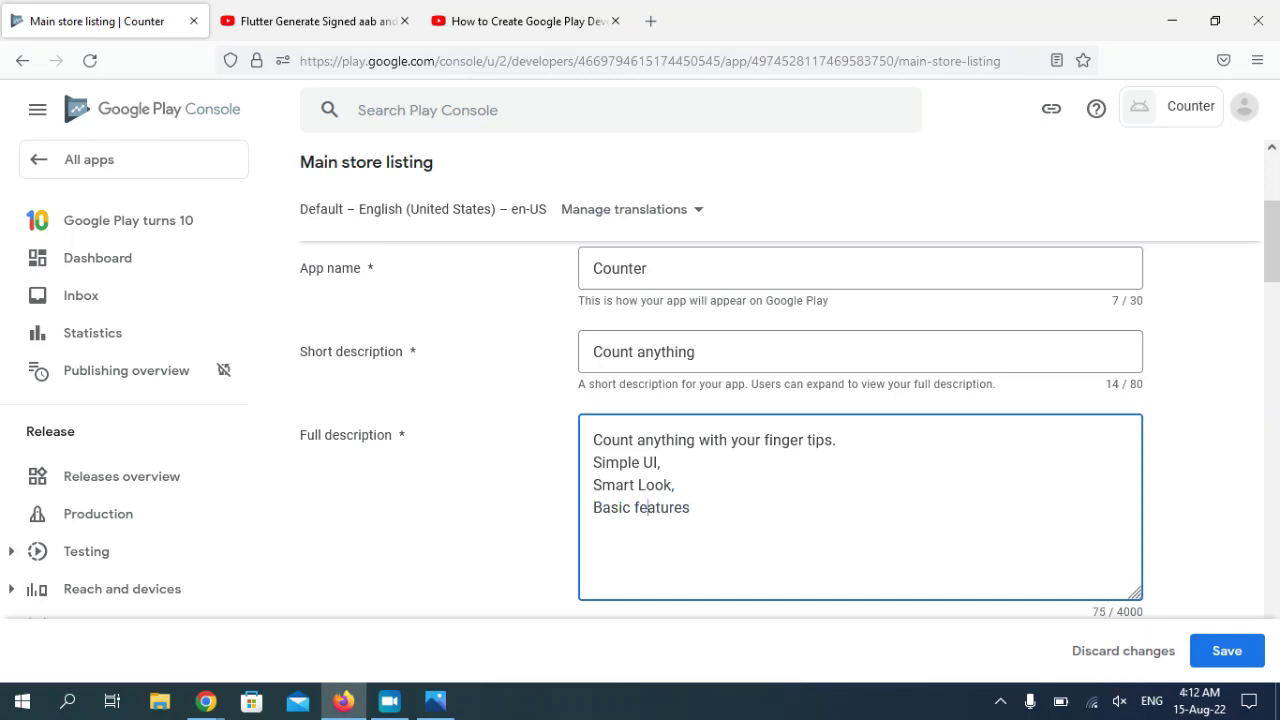
- Delete the stray lowercase 'f' of 'features' in the full description
key(Delete)
- Capitalise 'Features' in the full description
text(F)
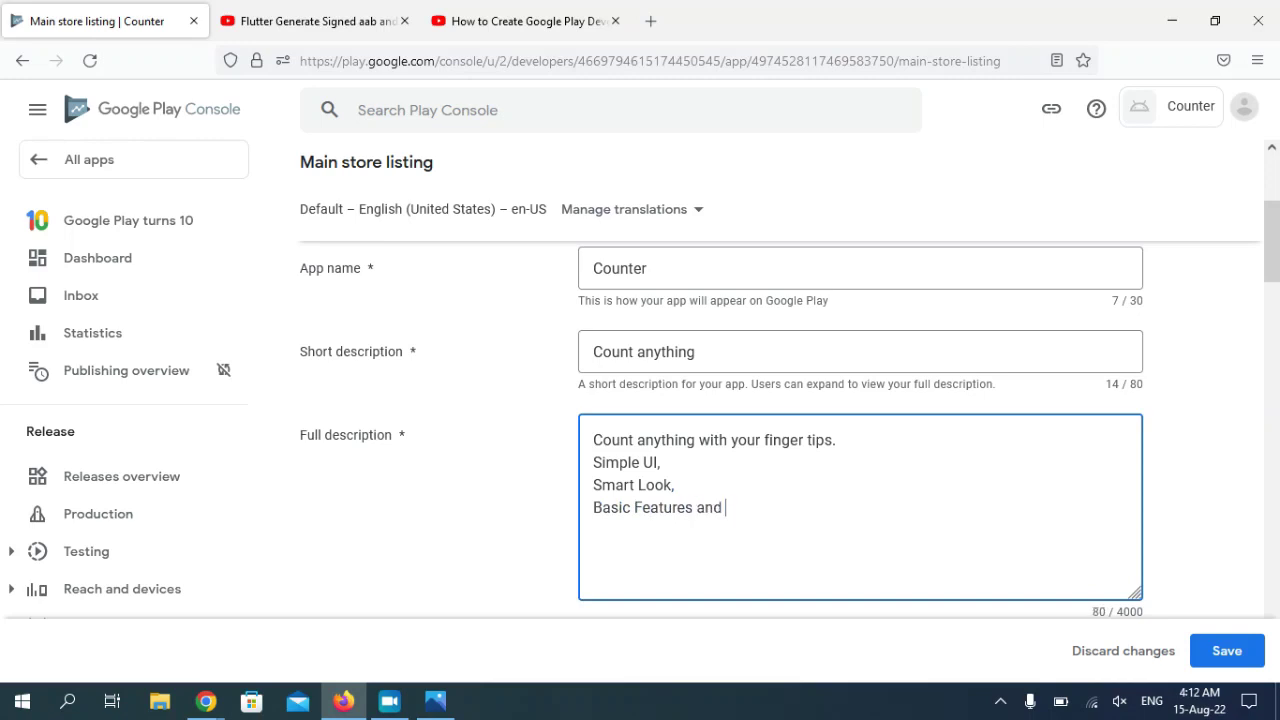
click(871, 503)
drag(1275, 270, 1275, 364)
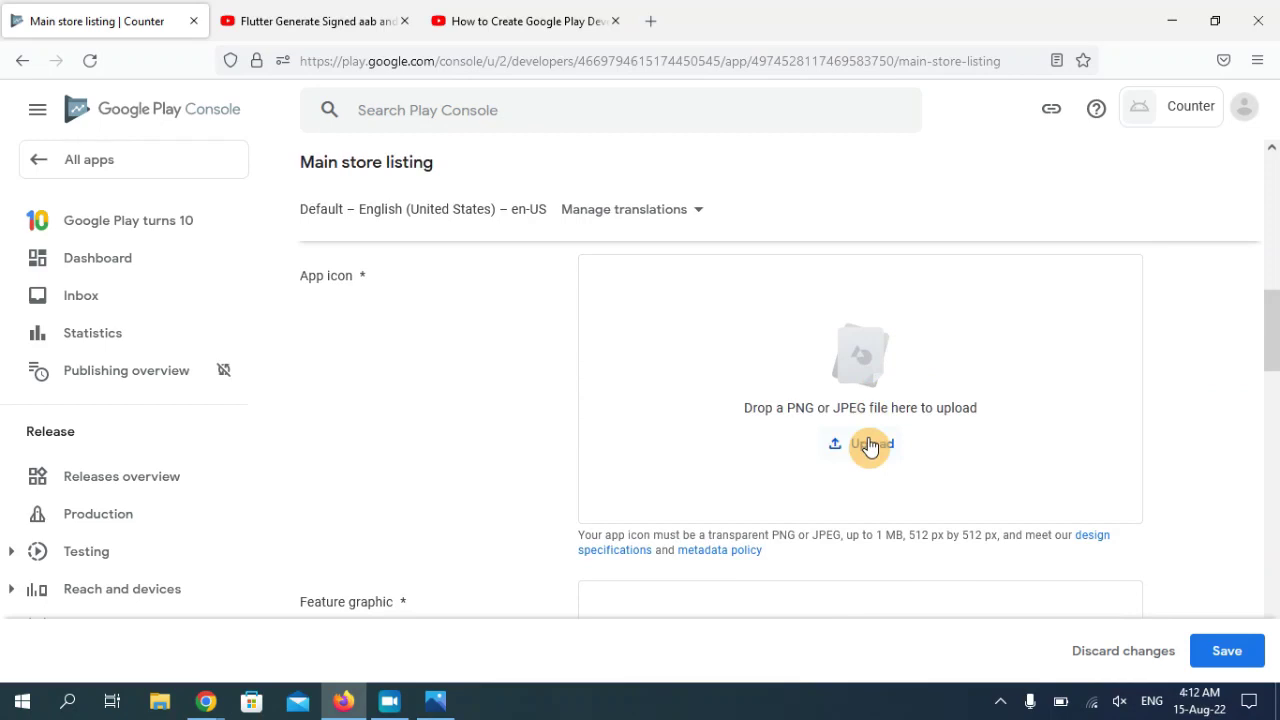
- Upload the playstore image from the Desktop as the app icon
click(869, 446)
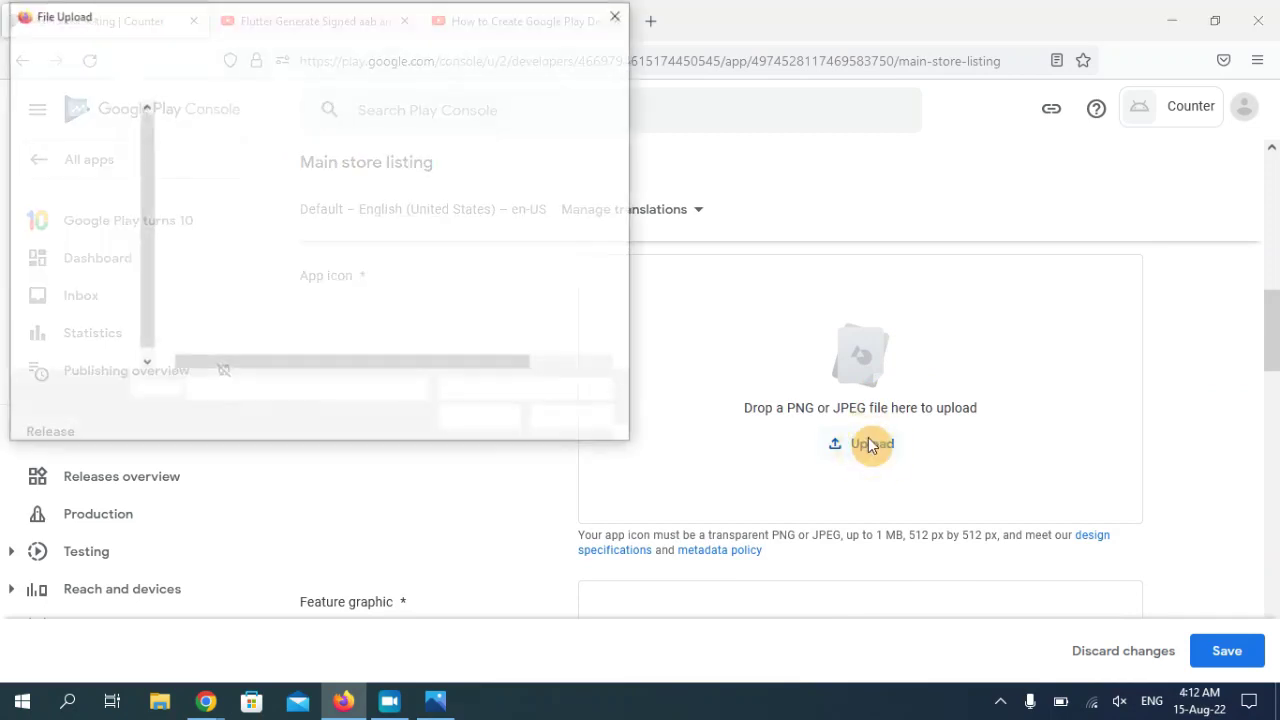
click(98, 163)
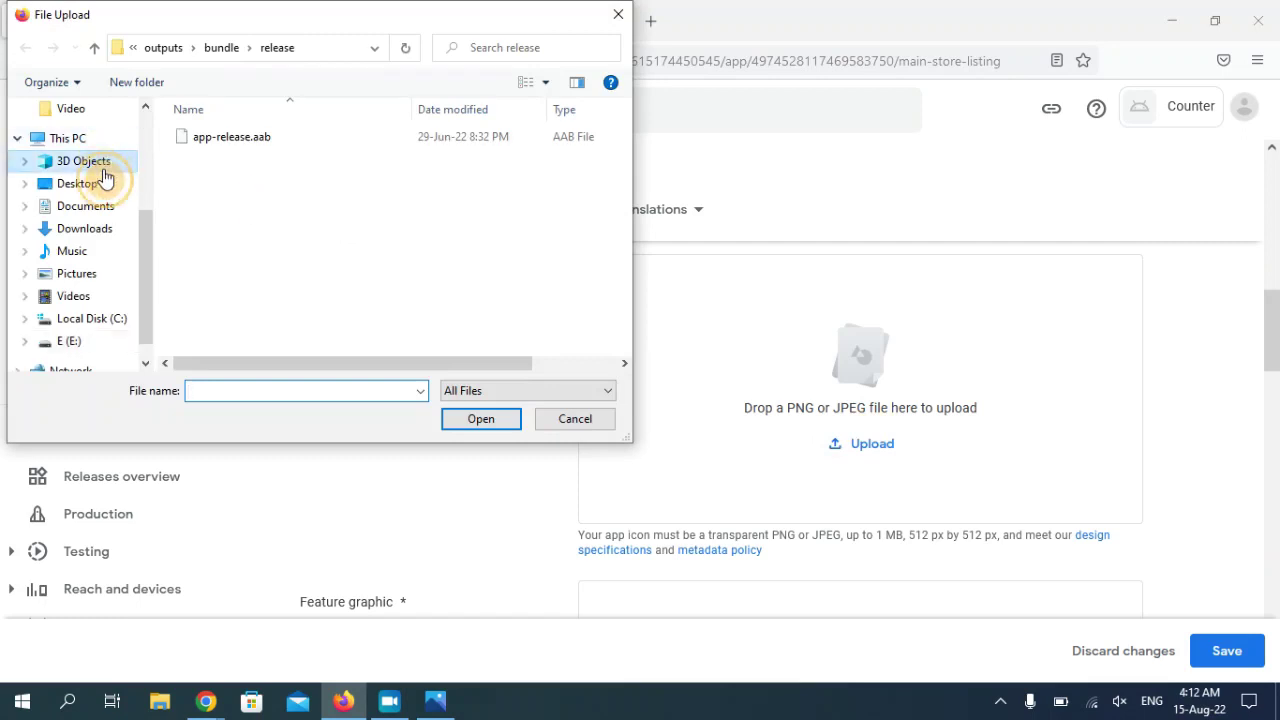
click(100, 183)
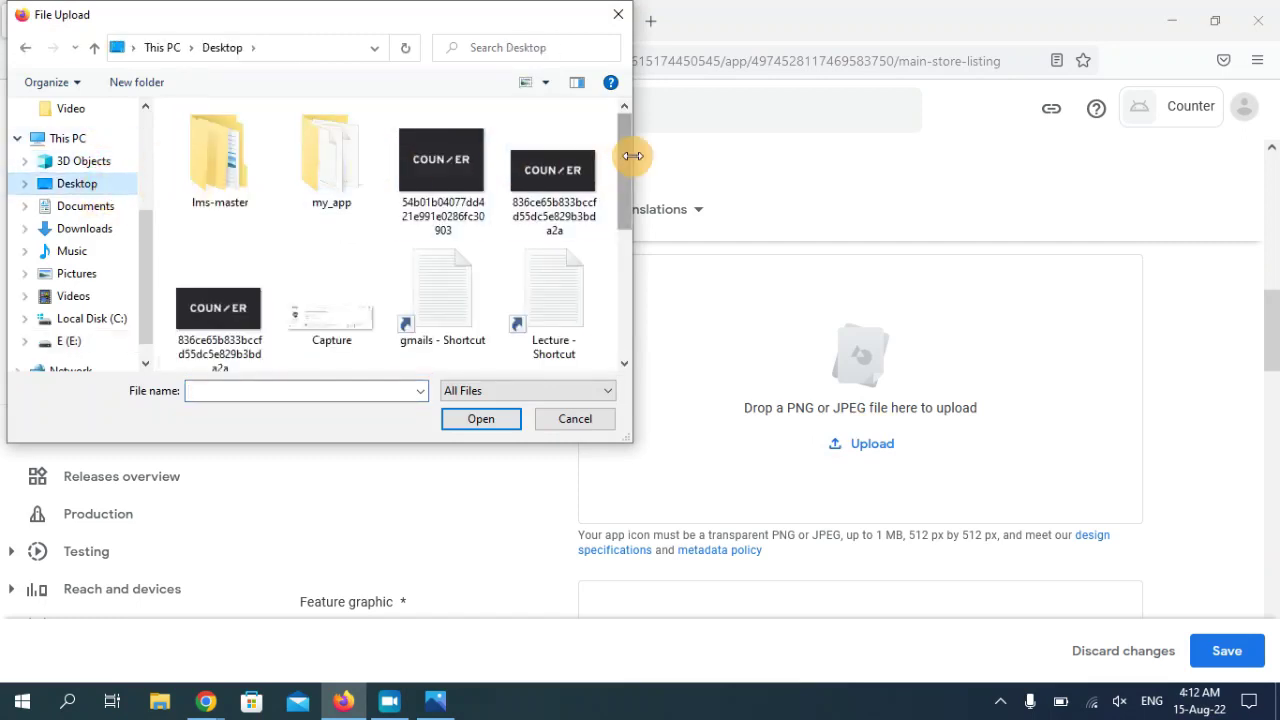
drag(631, 163, 631, 240)
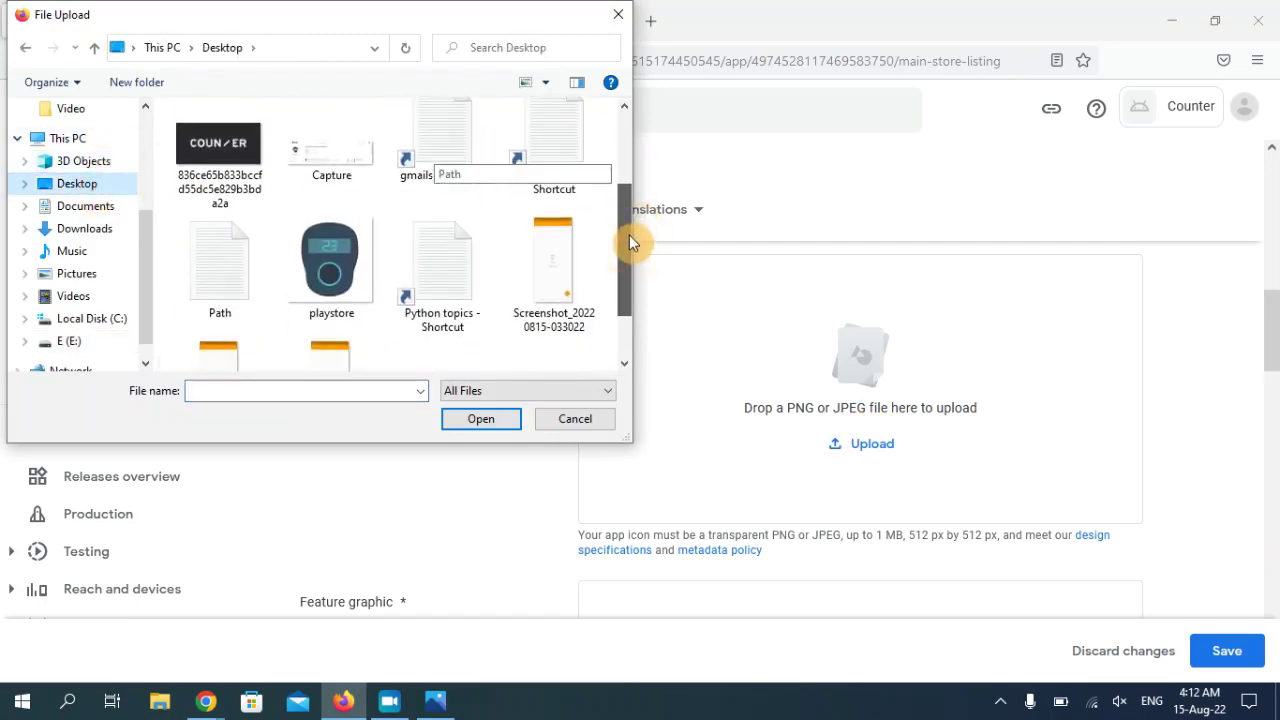
click(334, 266)
click(481, 418)
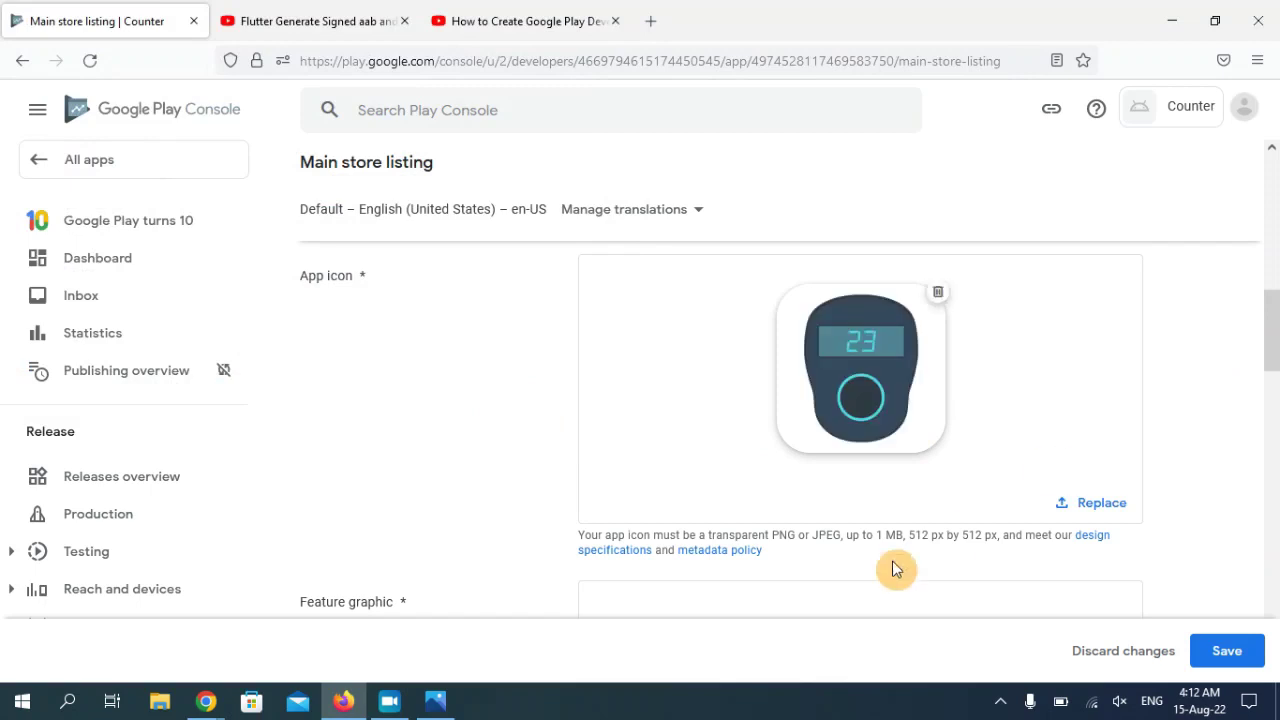
drag(1272, 320, 1275, 366)
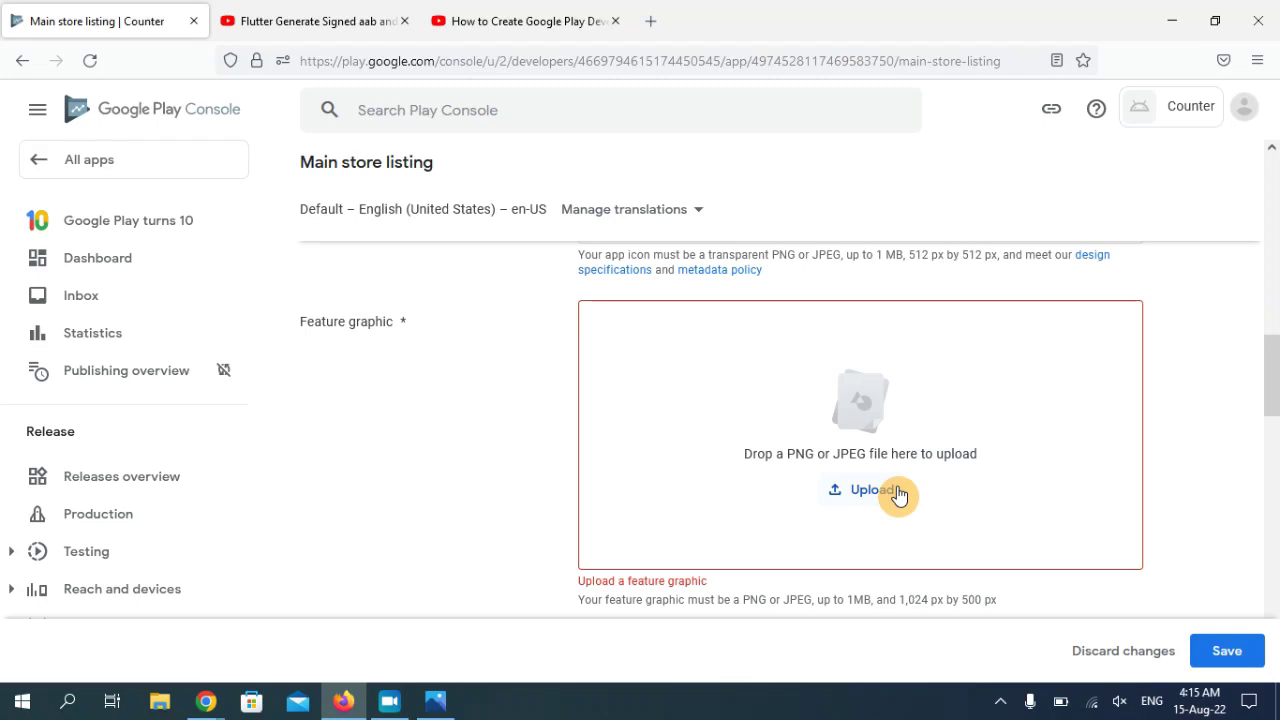
- Upload the black COUNTER banner PNG as the feature graphic, leaving the promo video link blank
click(868, 490)
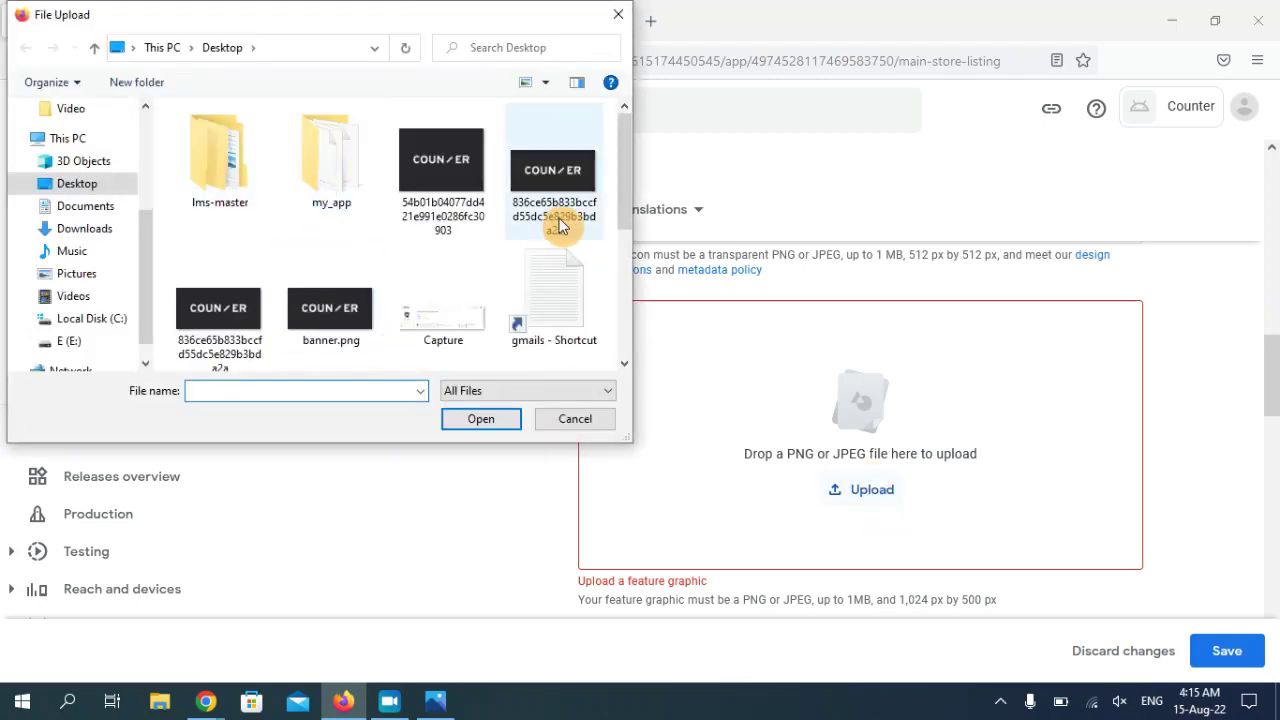
drag(618, 174, 619, 189)
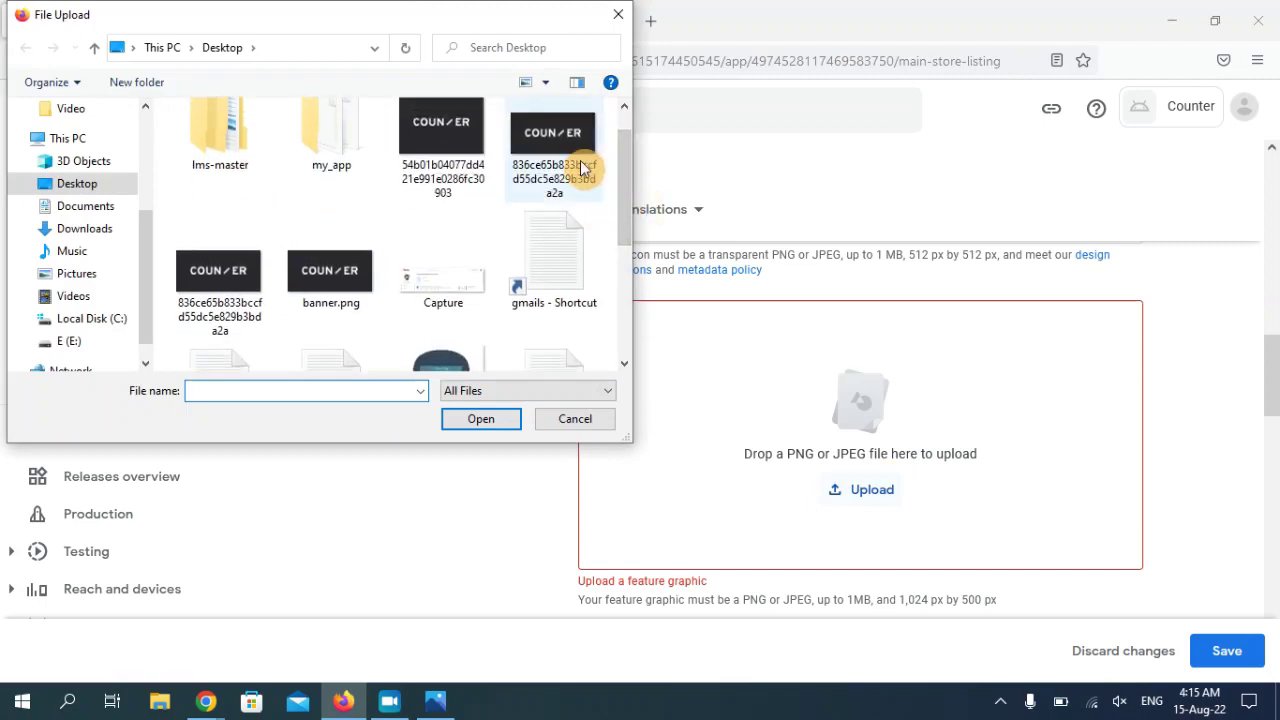
click(581, 167)
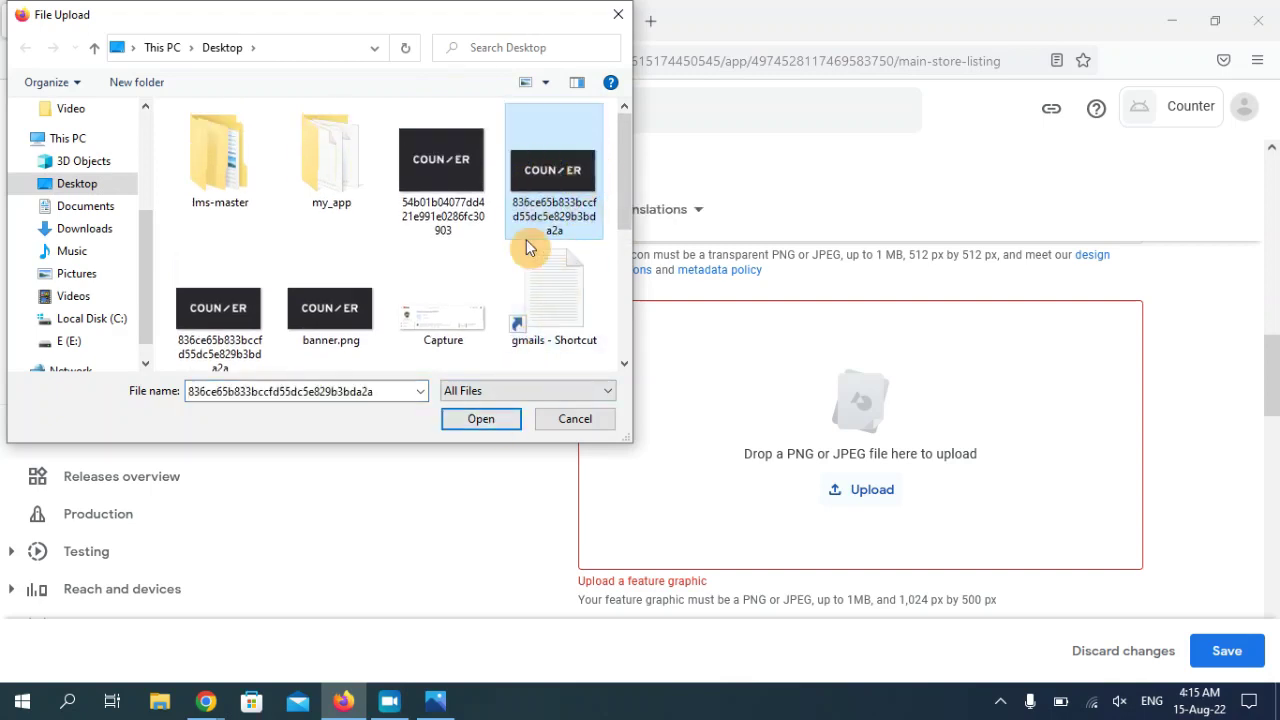
click(481, 418)
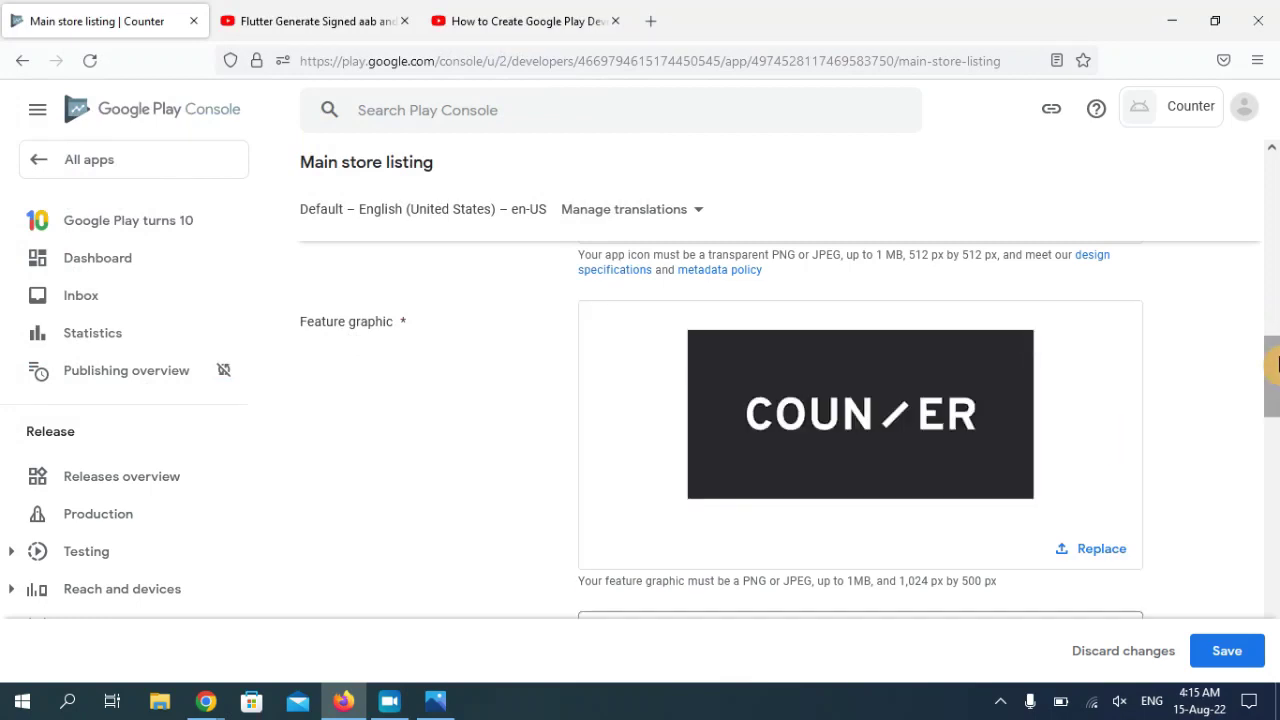
drag(1272, 392, 1272, 427)
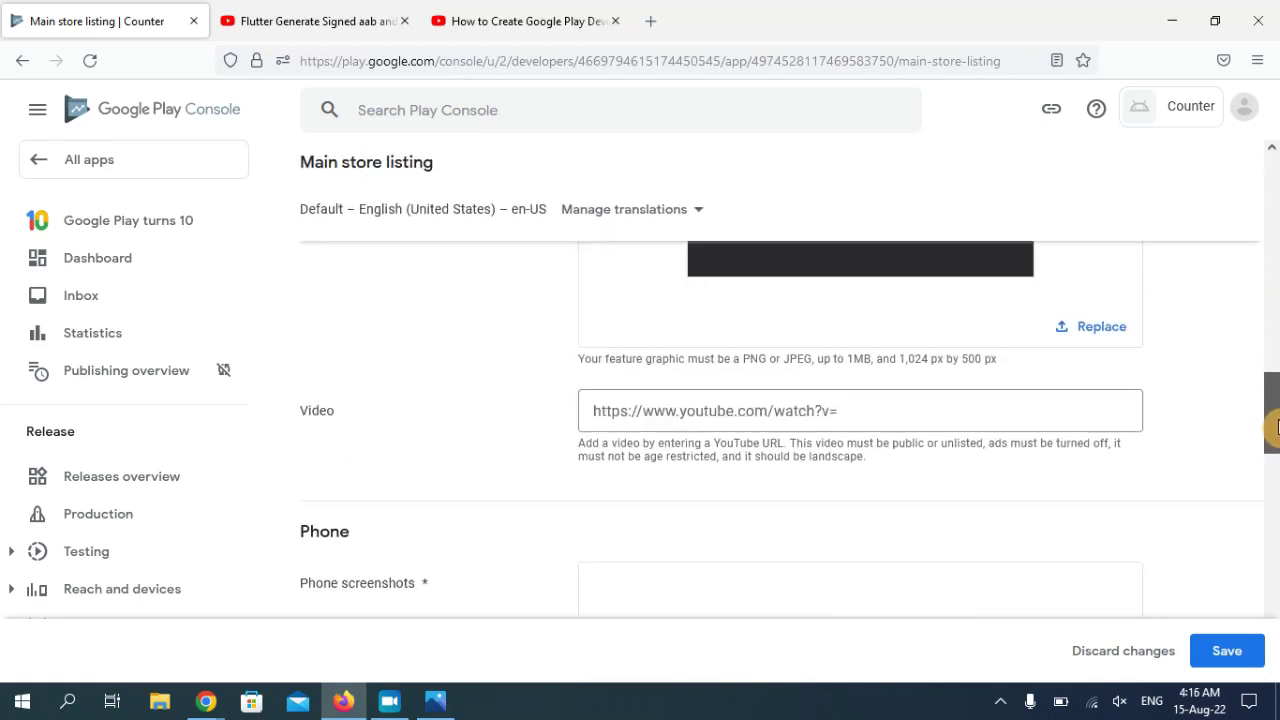
click(812, 400)
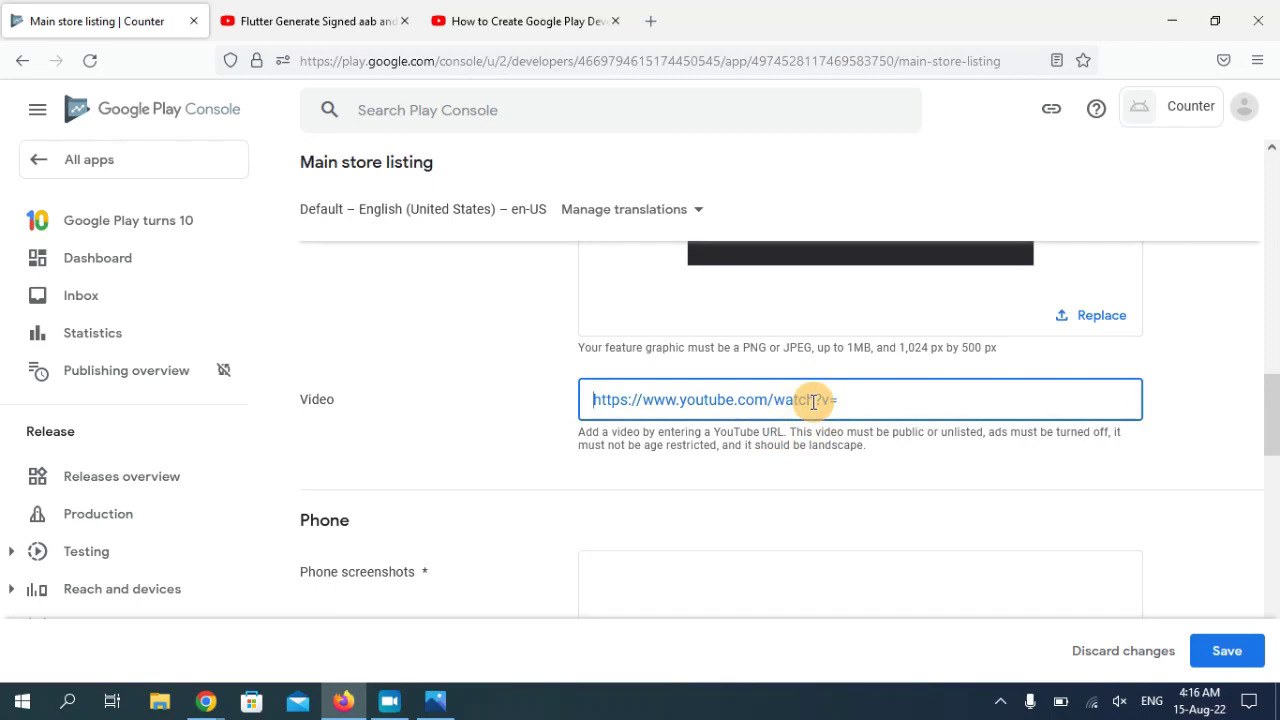
drag(1271, 409, 1274, 449)
click(878, 520)
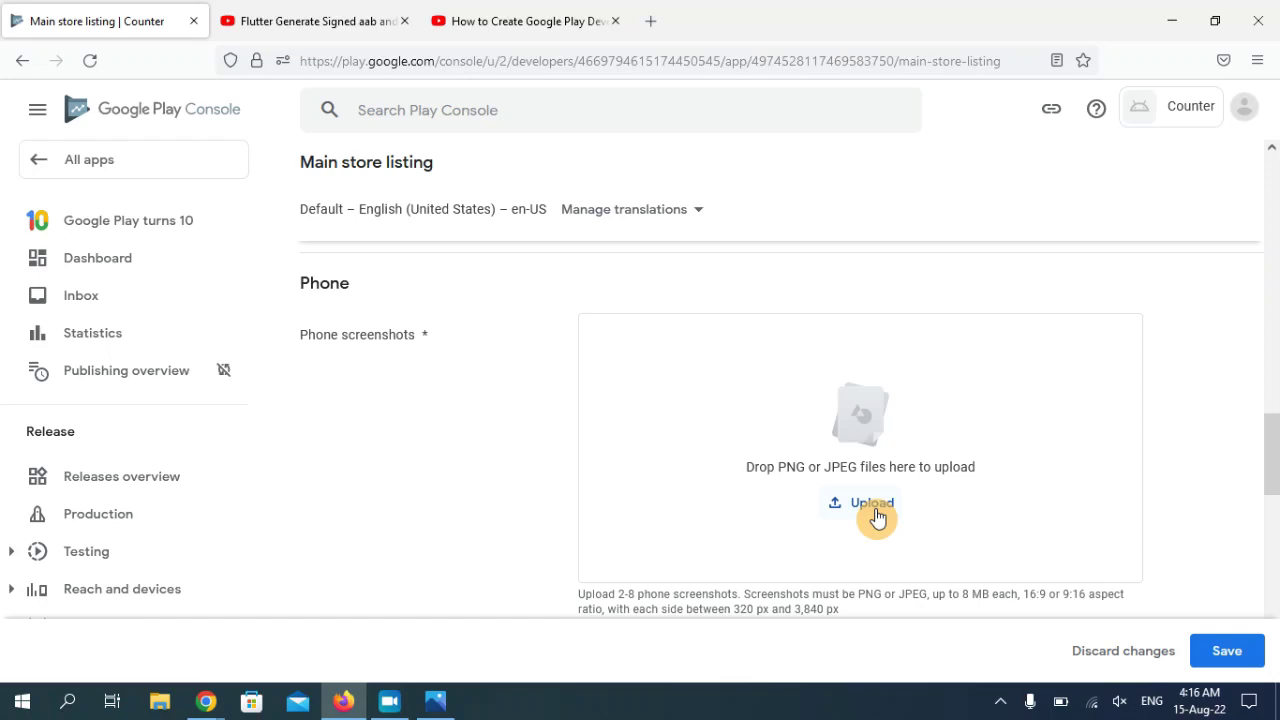
- Upload three phone screenshots to the main store listing
click(878, 518)
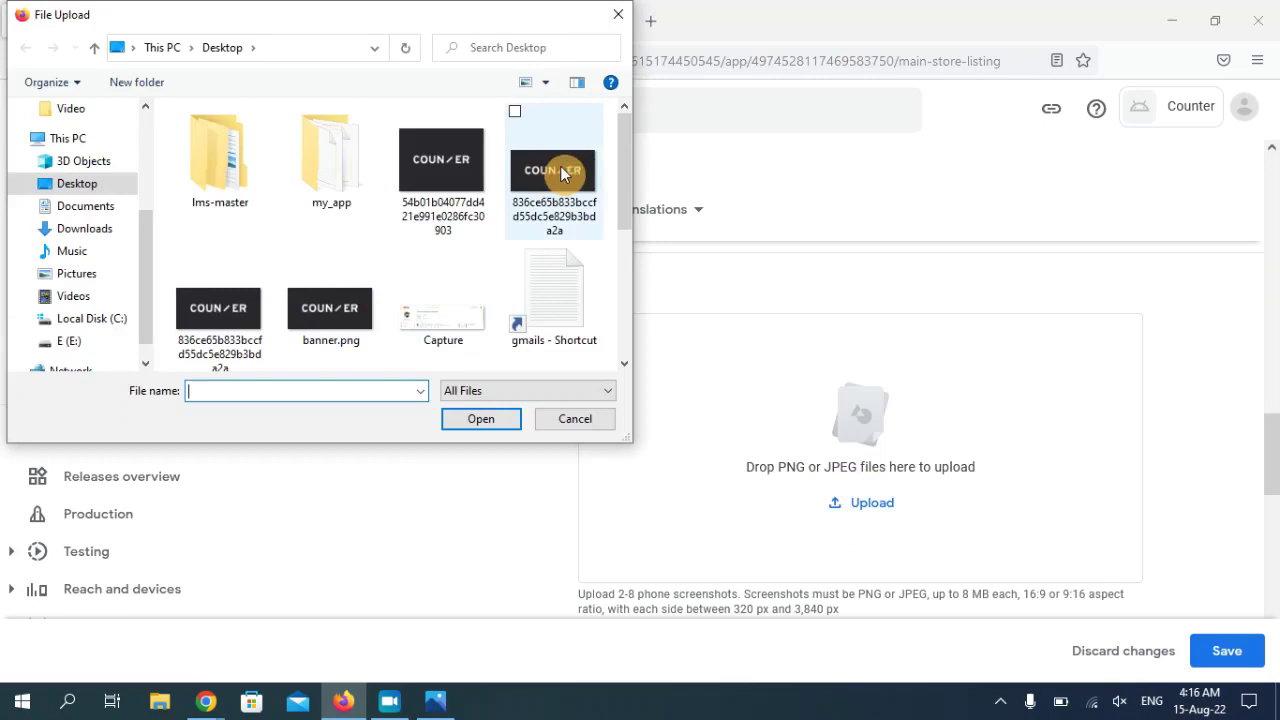
drag(626, 158, 629, 294)
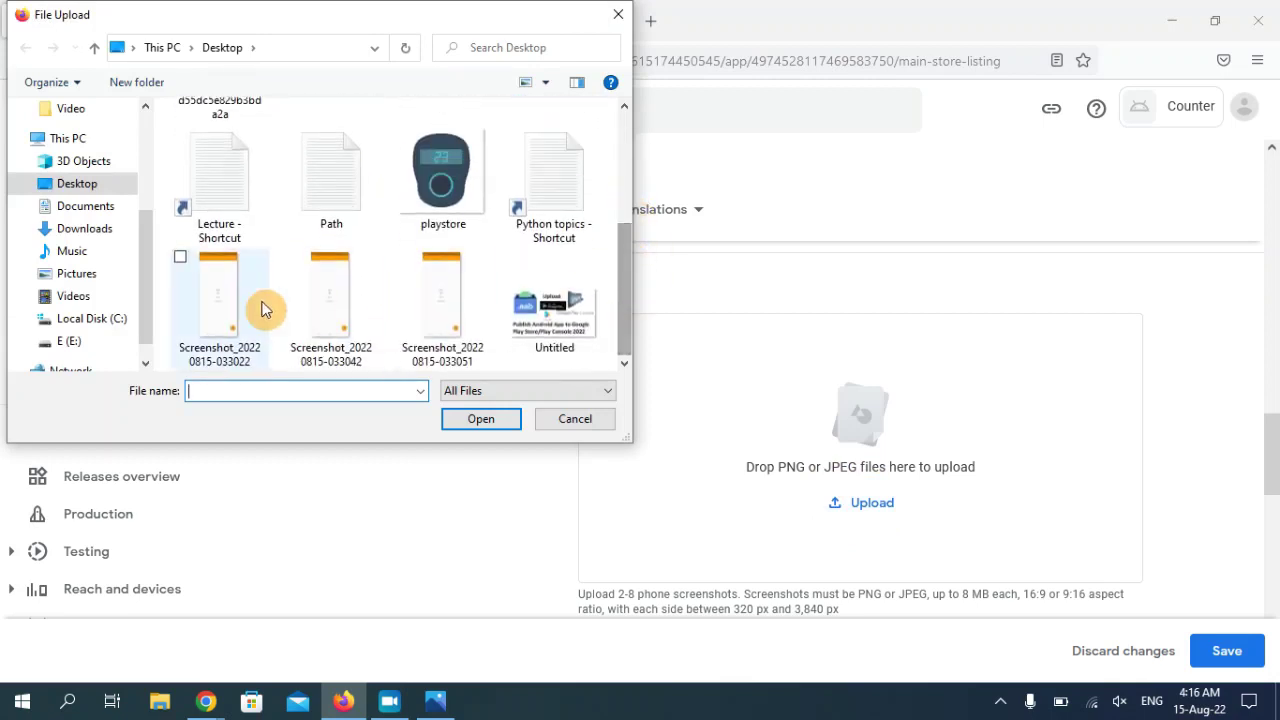
click(365, 295)
click(443, 300)
key(shift+Left)
key(shift+Left)
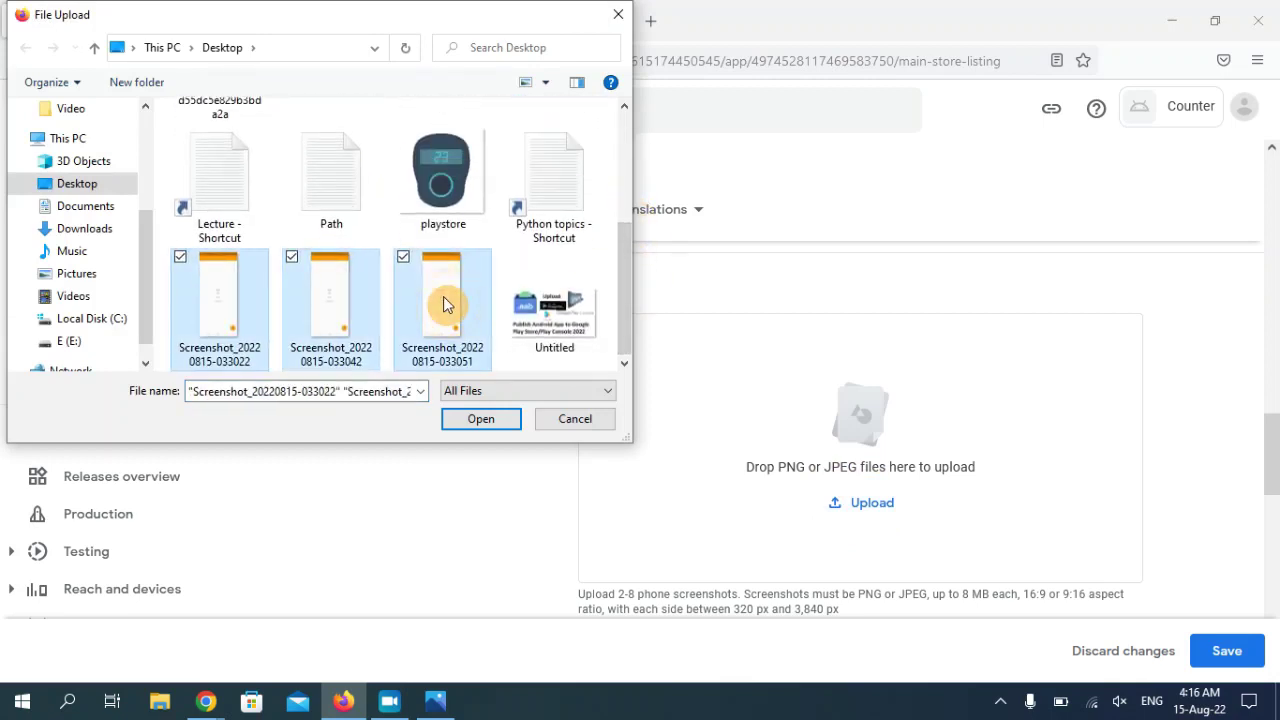
click(502, 428)
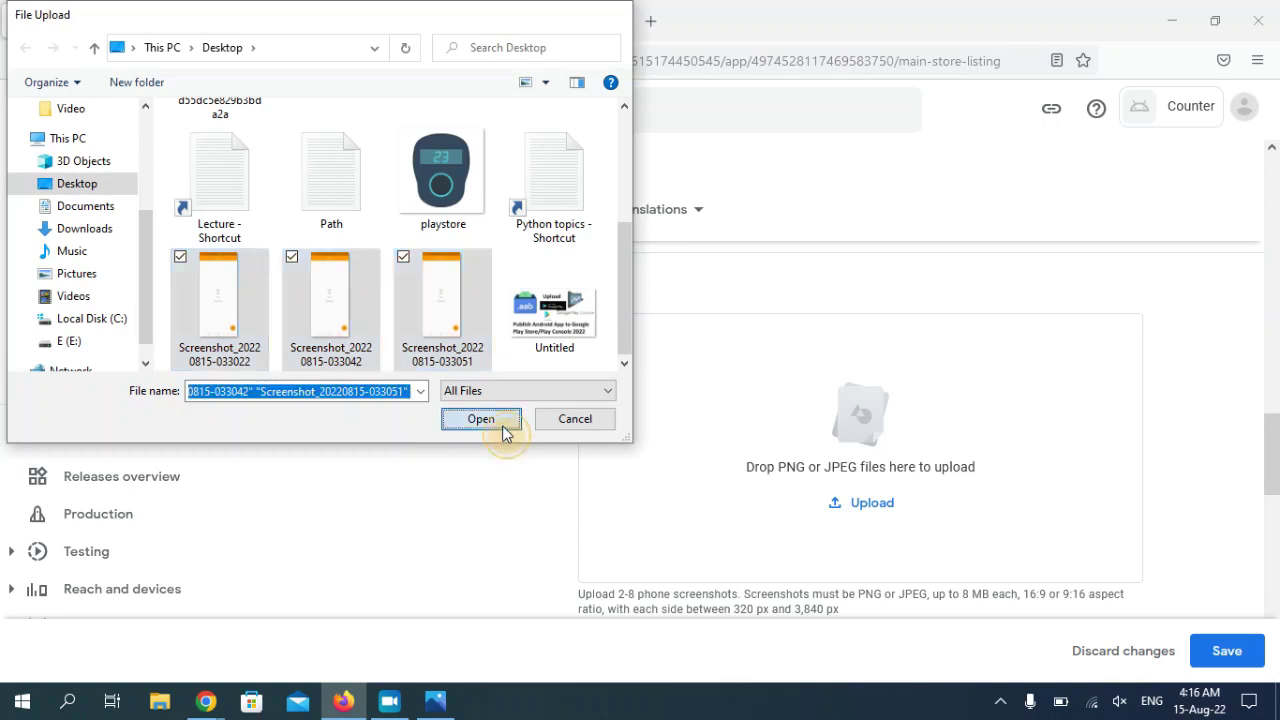
drag(1272, 448, 1275, 460)
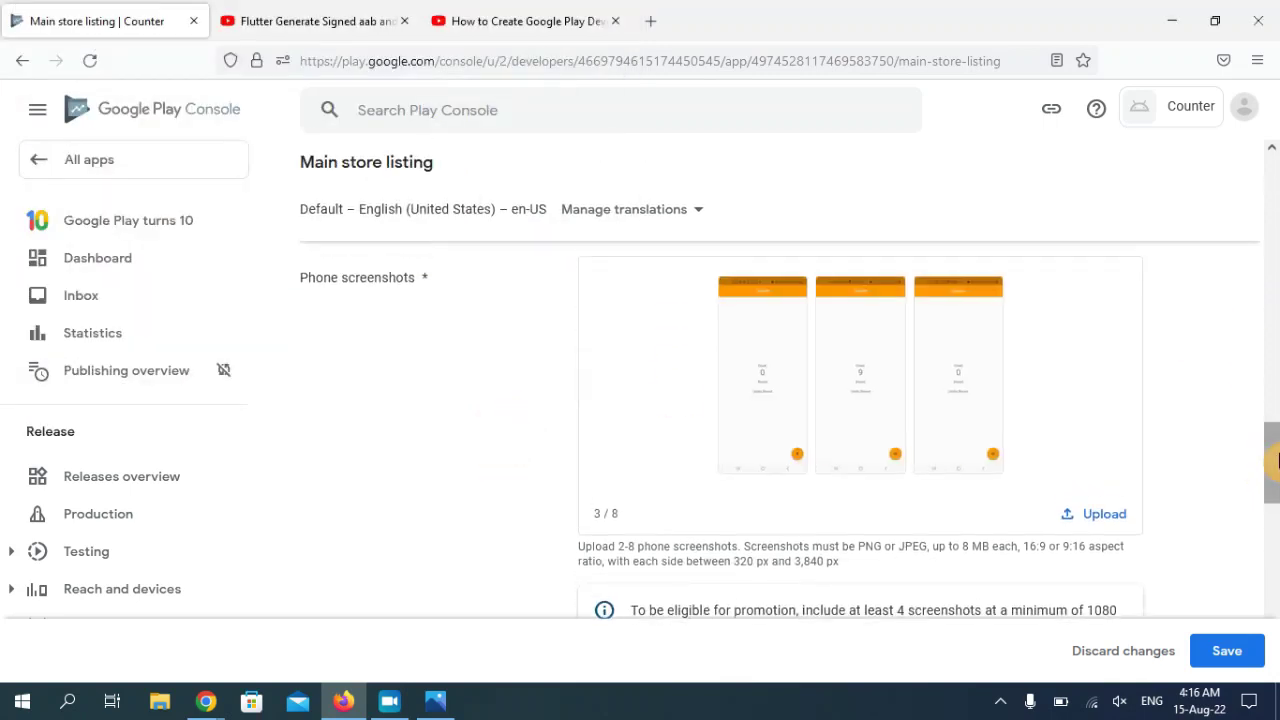
click(608, 514)
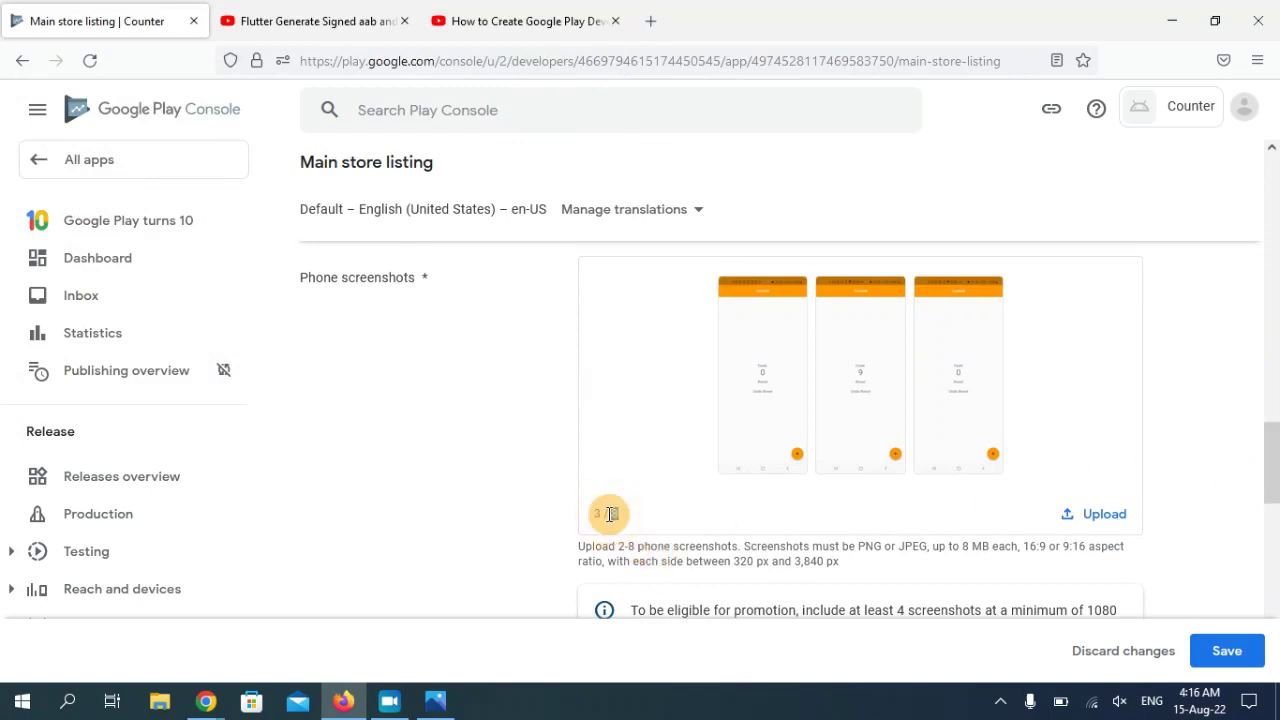
drag(1272, 463, 1276, 541)
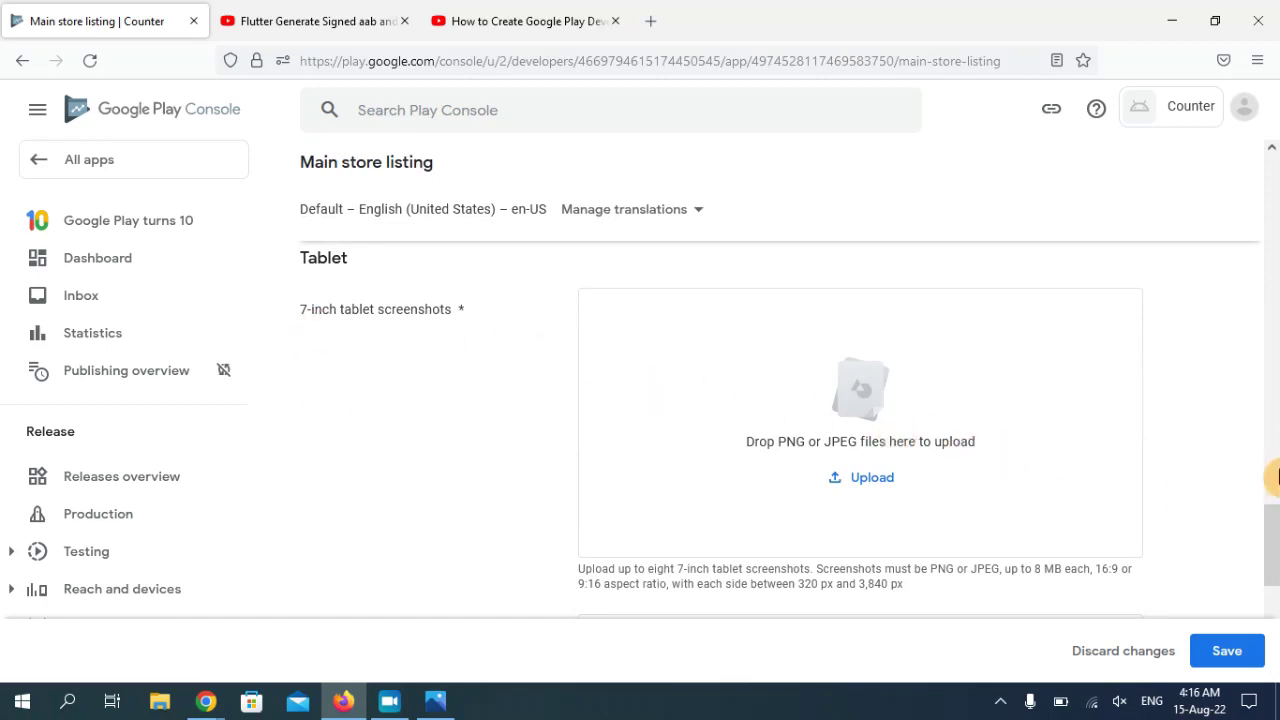
- Save the main store listing changes and go to the app's Dashboard
scroll(1276, 530, down, 2)
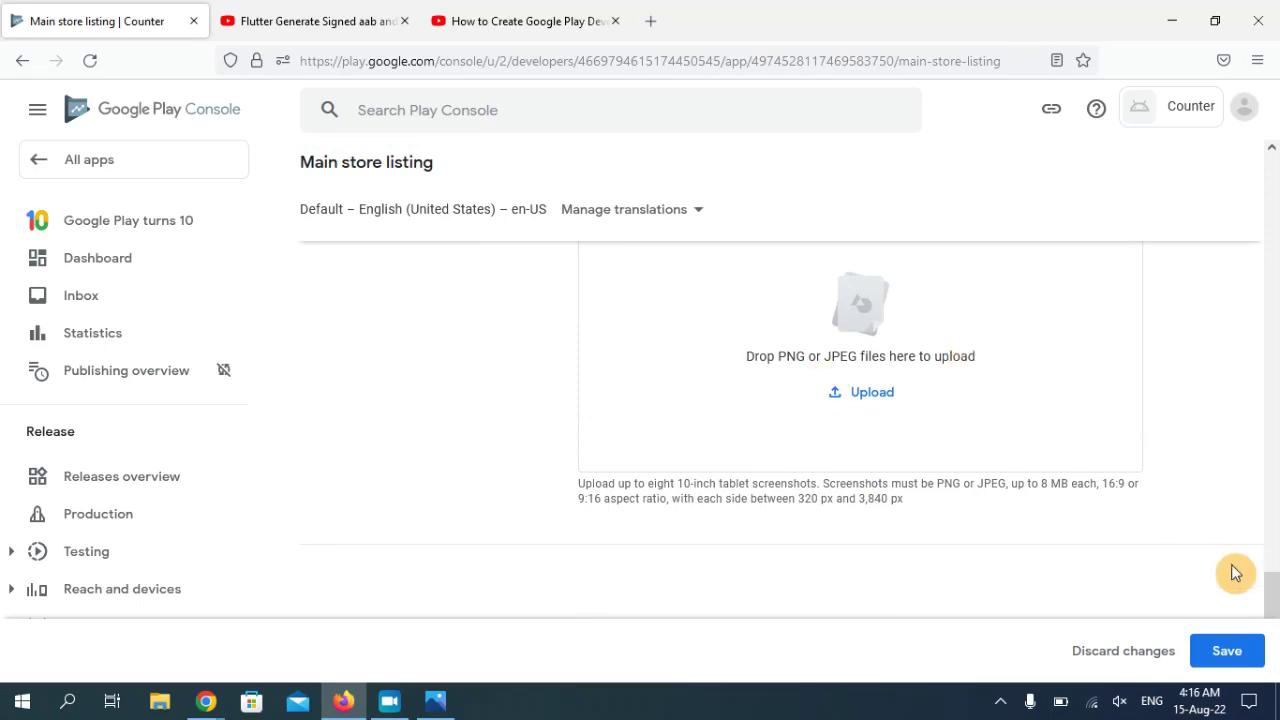
scroll(1276, 593, up, 2)
scroll(1276, 593, down, 2)
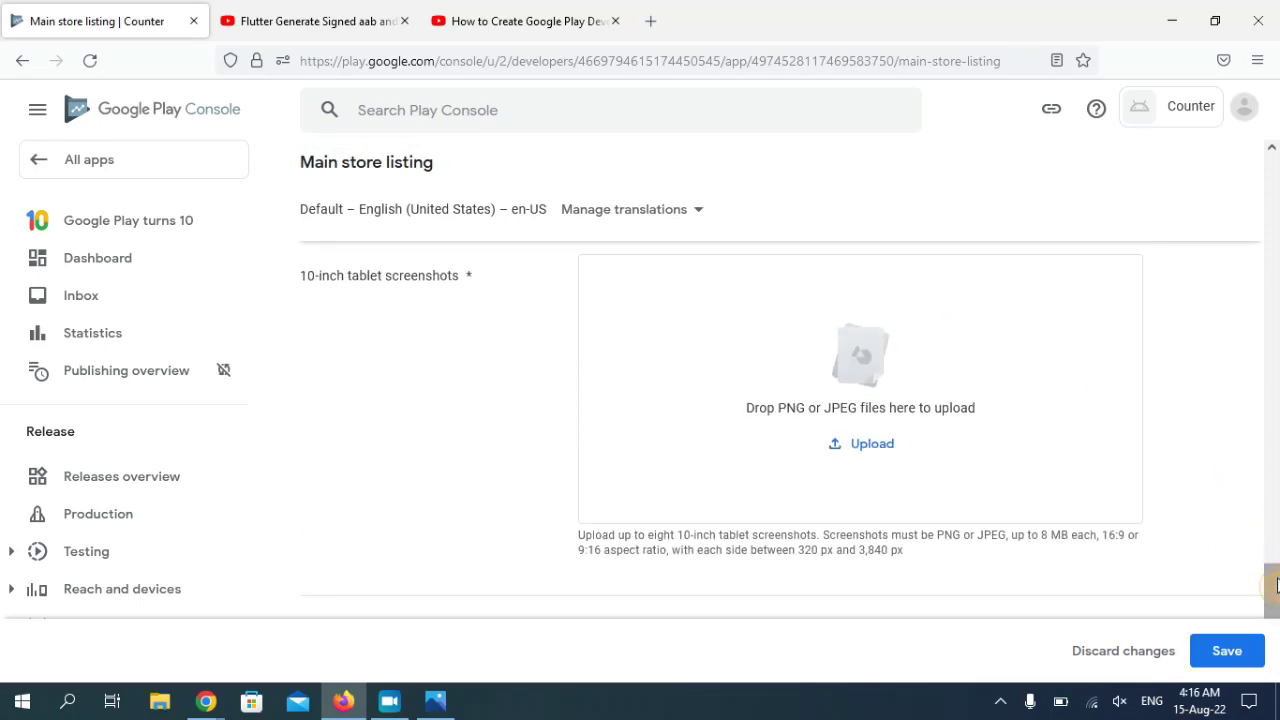
scroll(1276, 595, down, 2)
click(1227, 651)
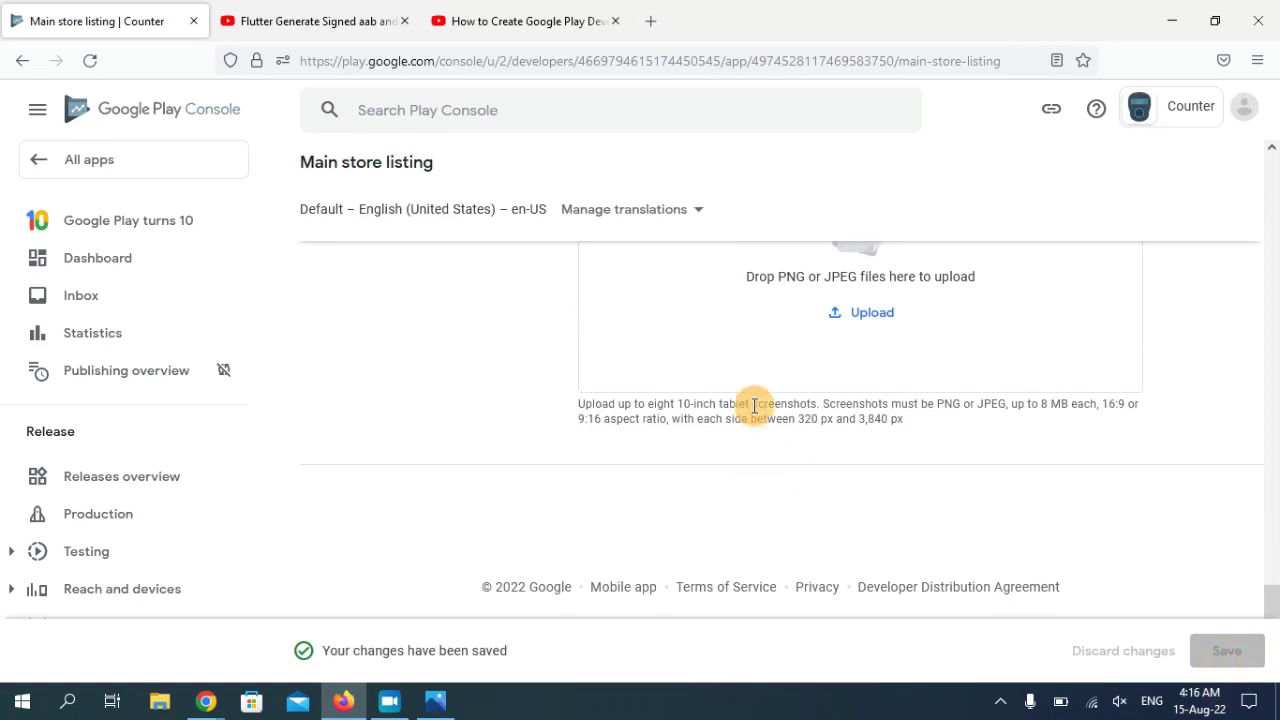
click(163, 264)
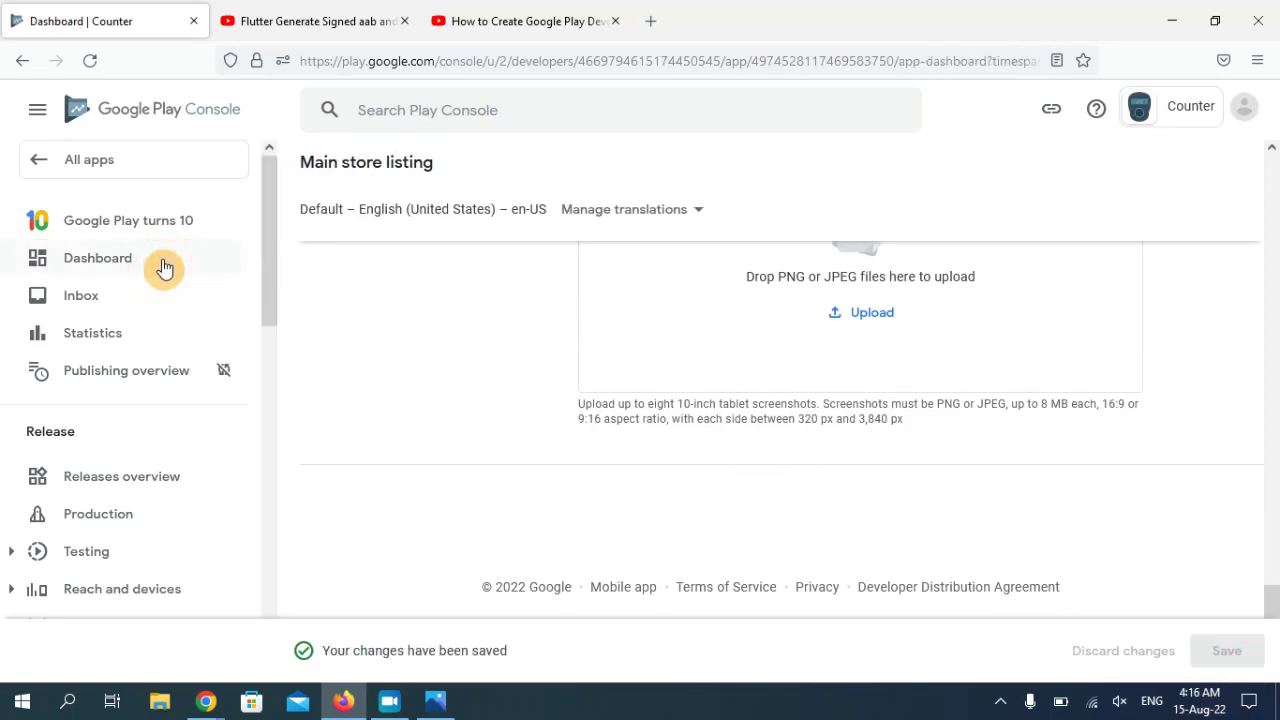
- Open Select countries and regions from the Publish your app on Google Play tasks
drag(1272, 300, 1275, 672)
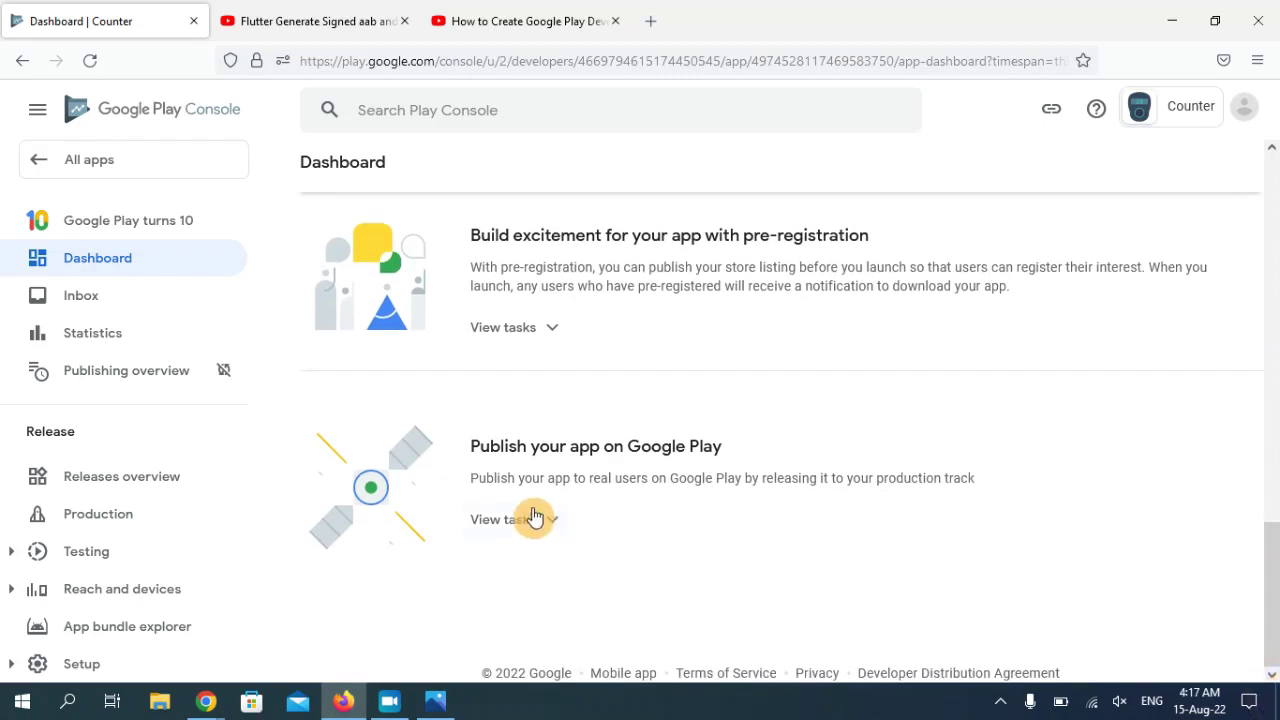
drag(471, 447, 727, 453)
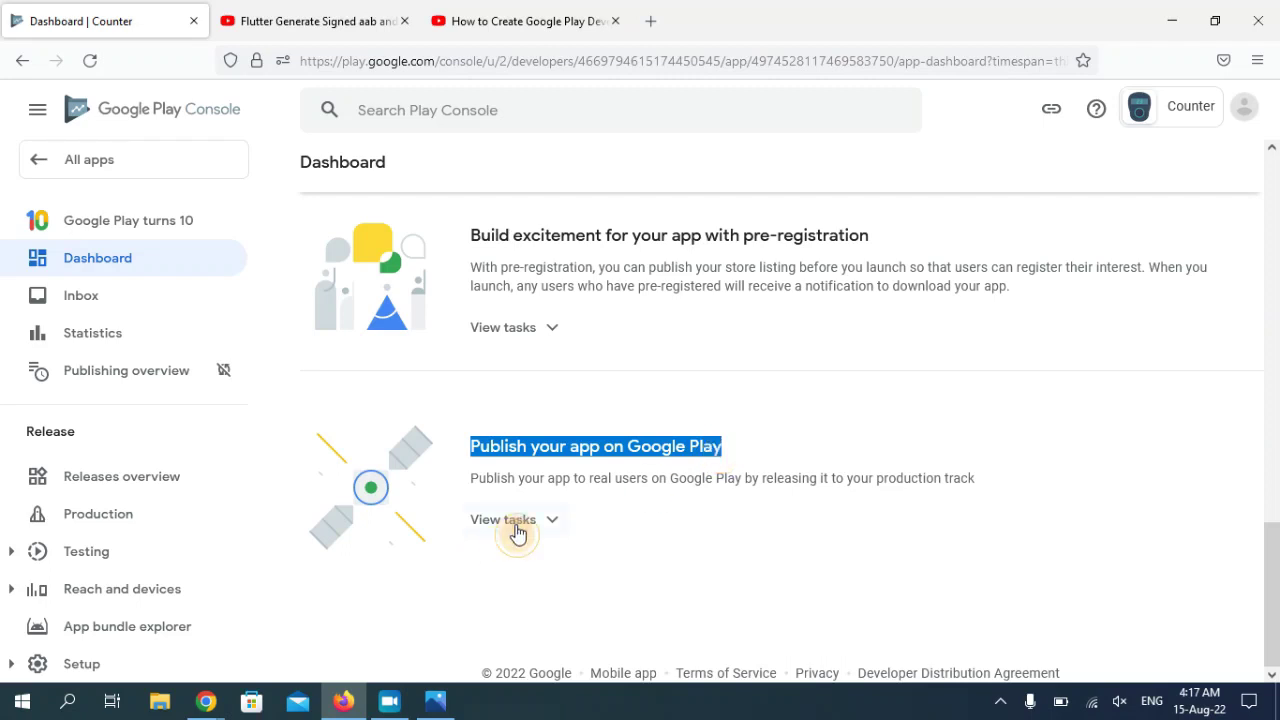
click(514, 521)
drag(1268, 535, 1266, 571)
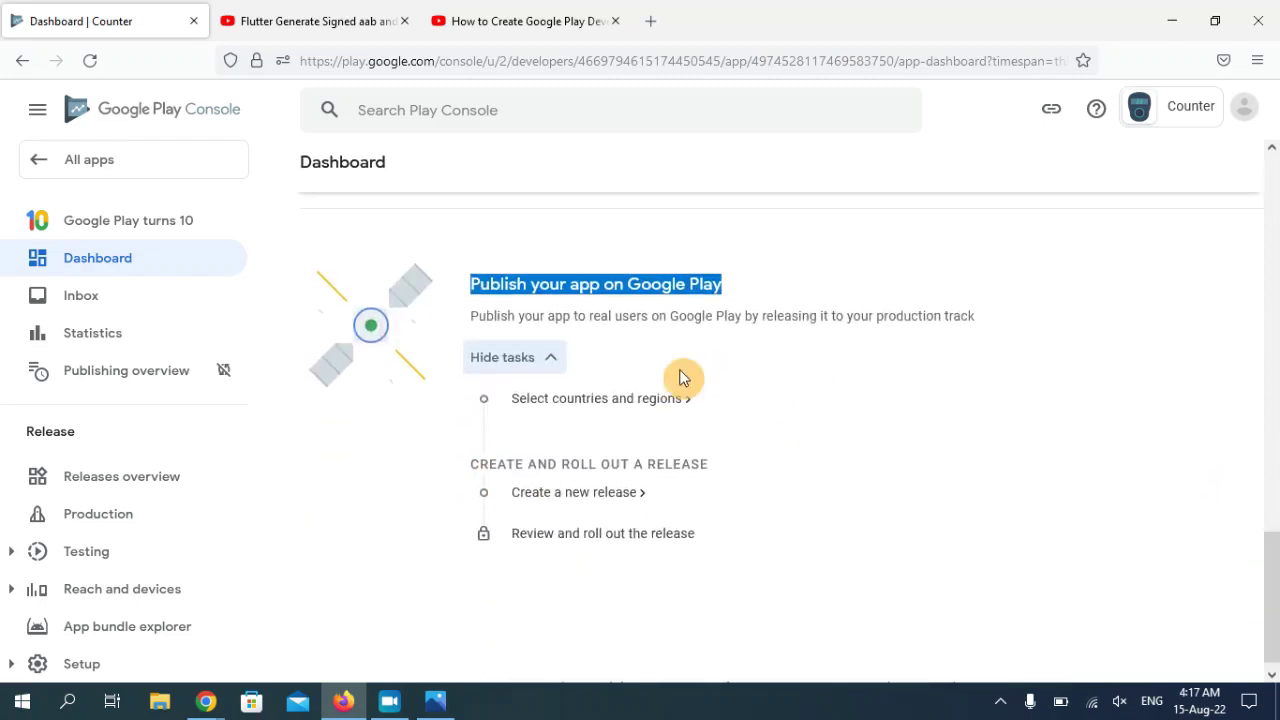
click(642, 408)
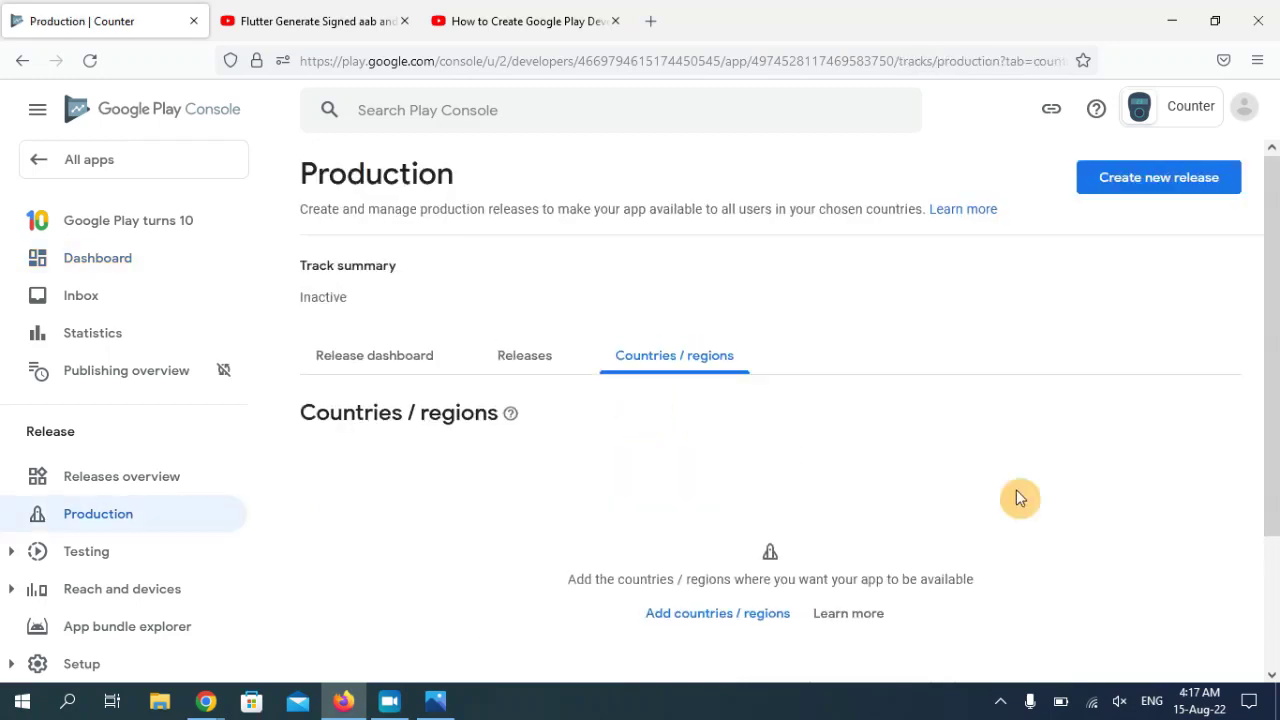
- Add all 175 countries / regions except Israel to the production track
scroll(1278, 380, down, 3)
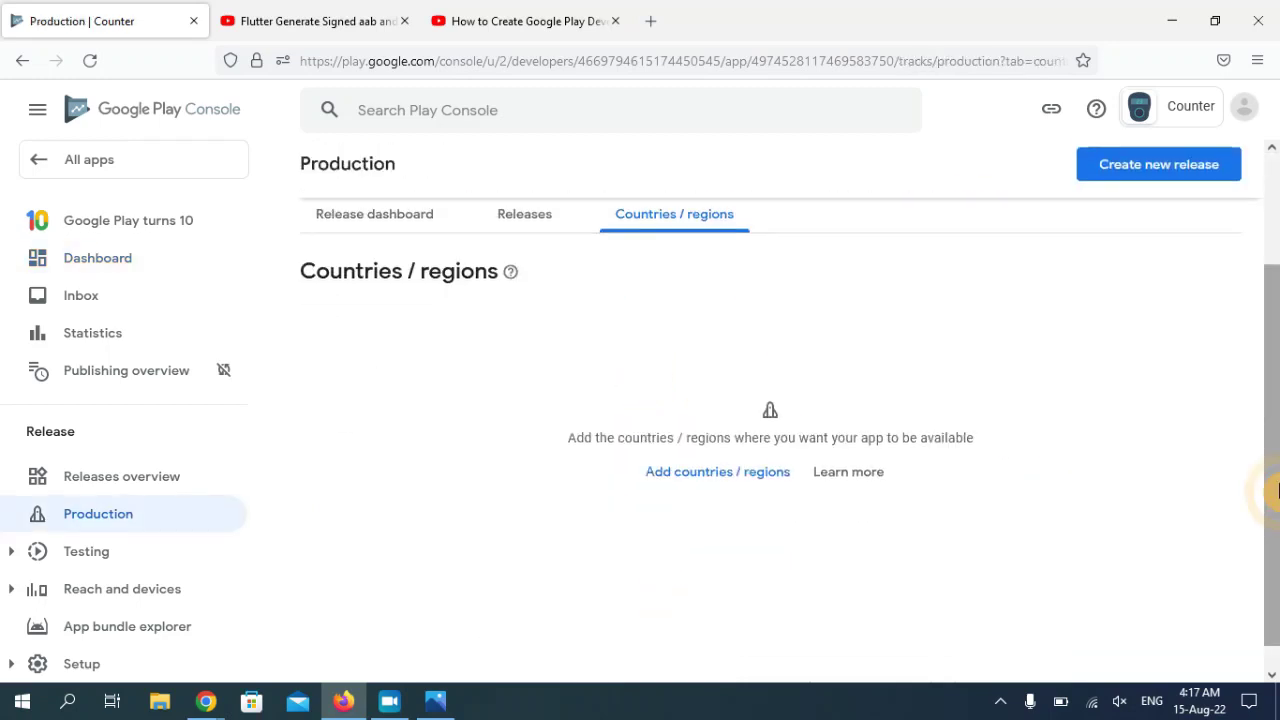
click(704, 472)
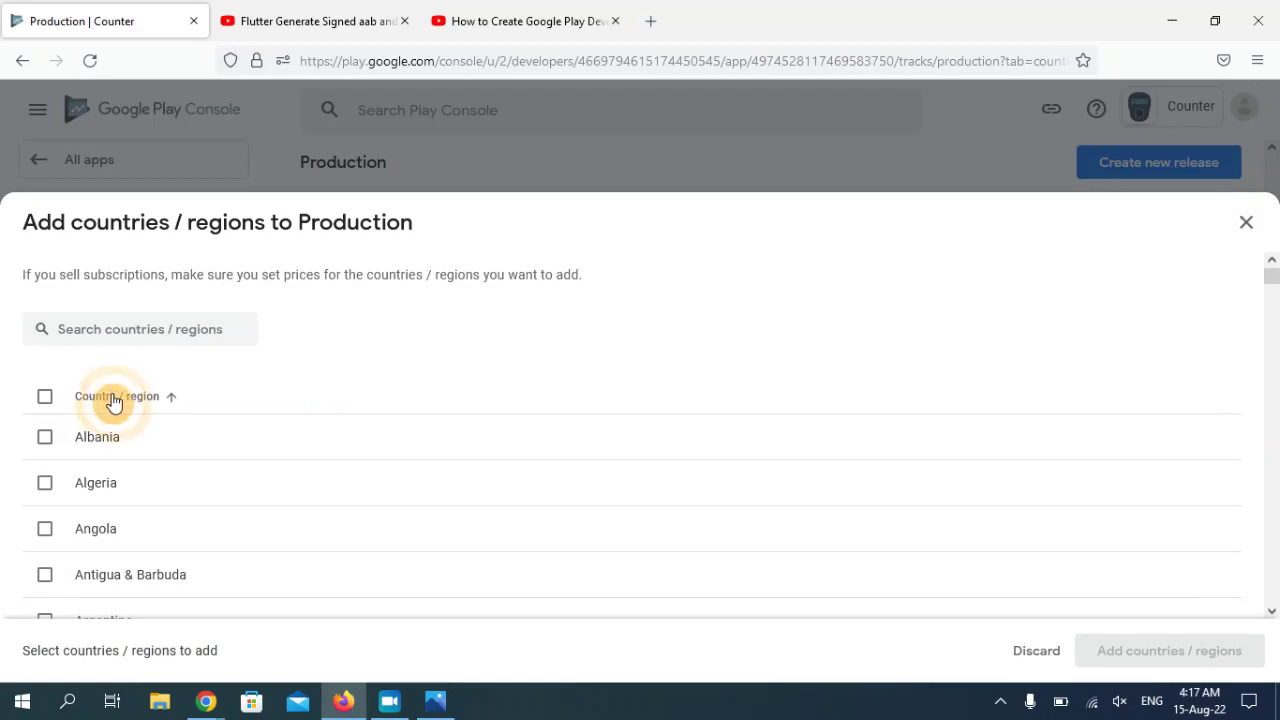
click(45, 404)
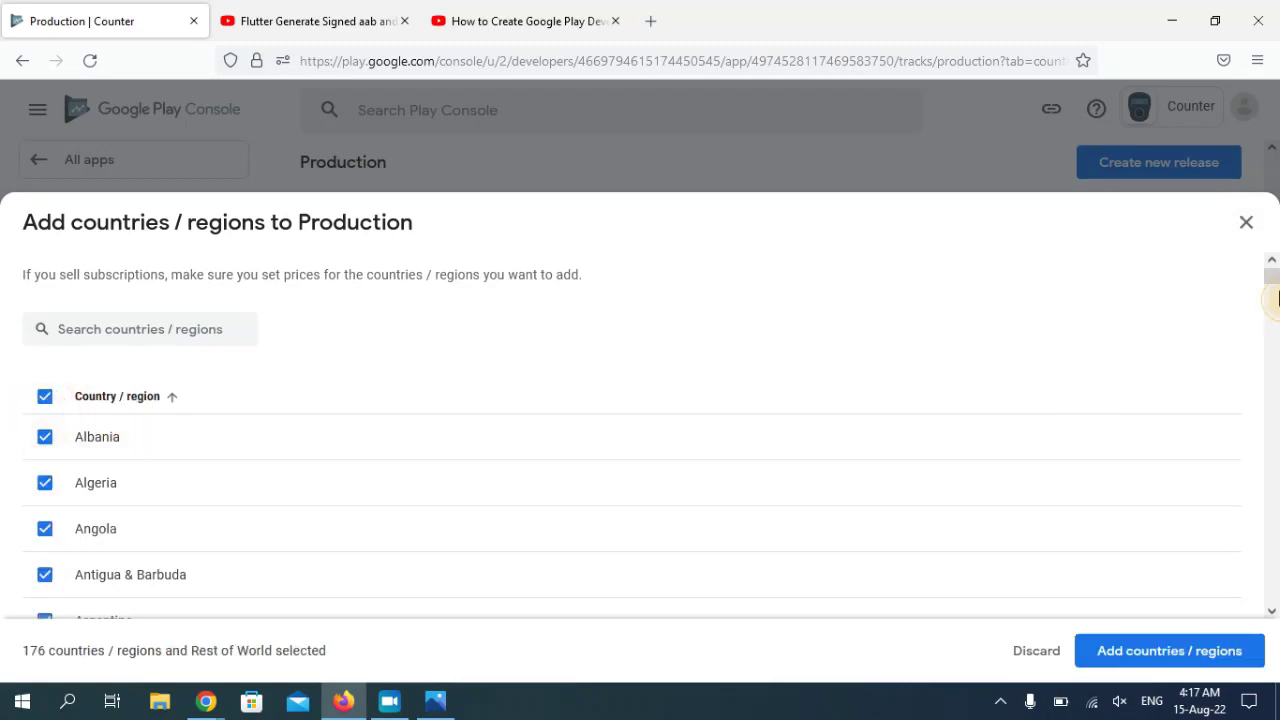
scroll(1272, 300, down, 15)
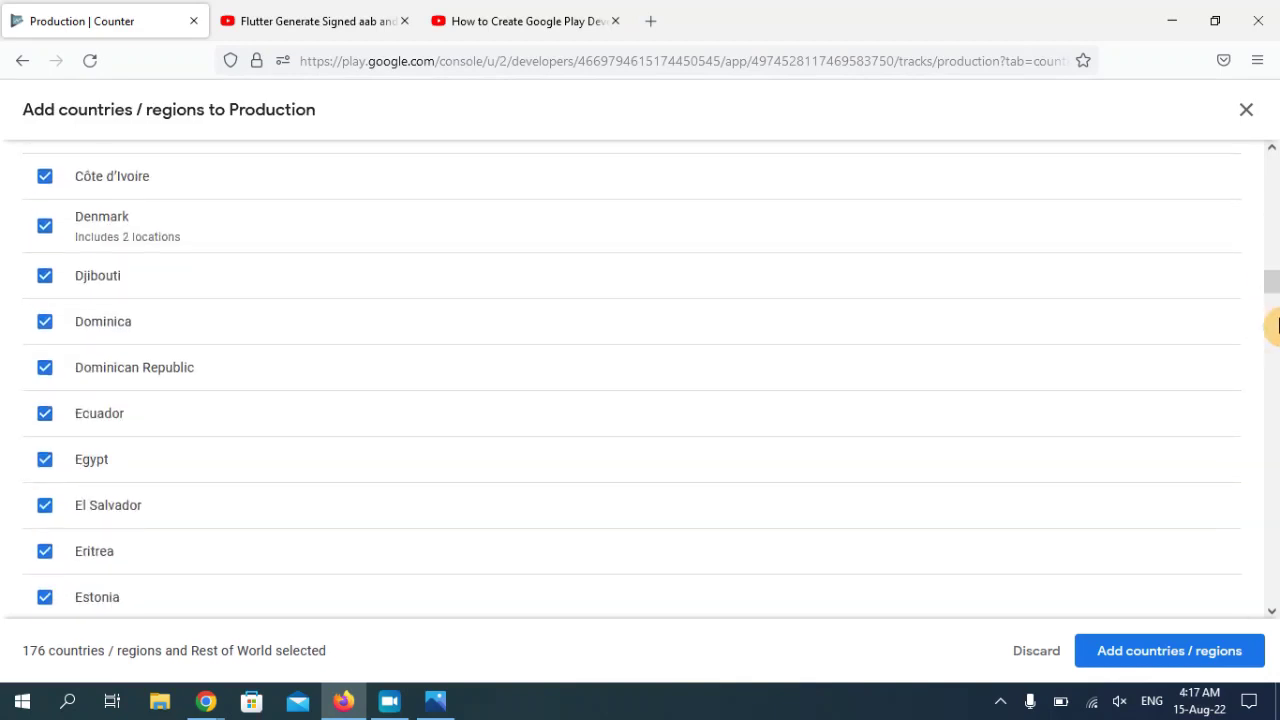
click(1276, 328)
click(1276, 336)
drag(1275, 335, 1275, 363)
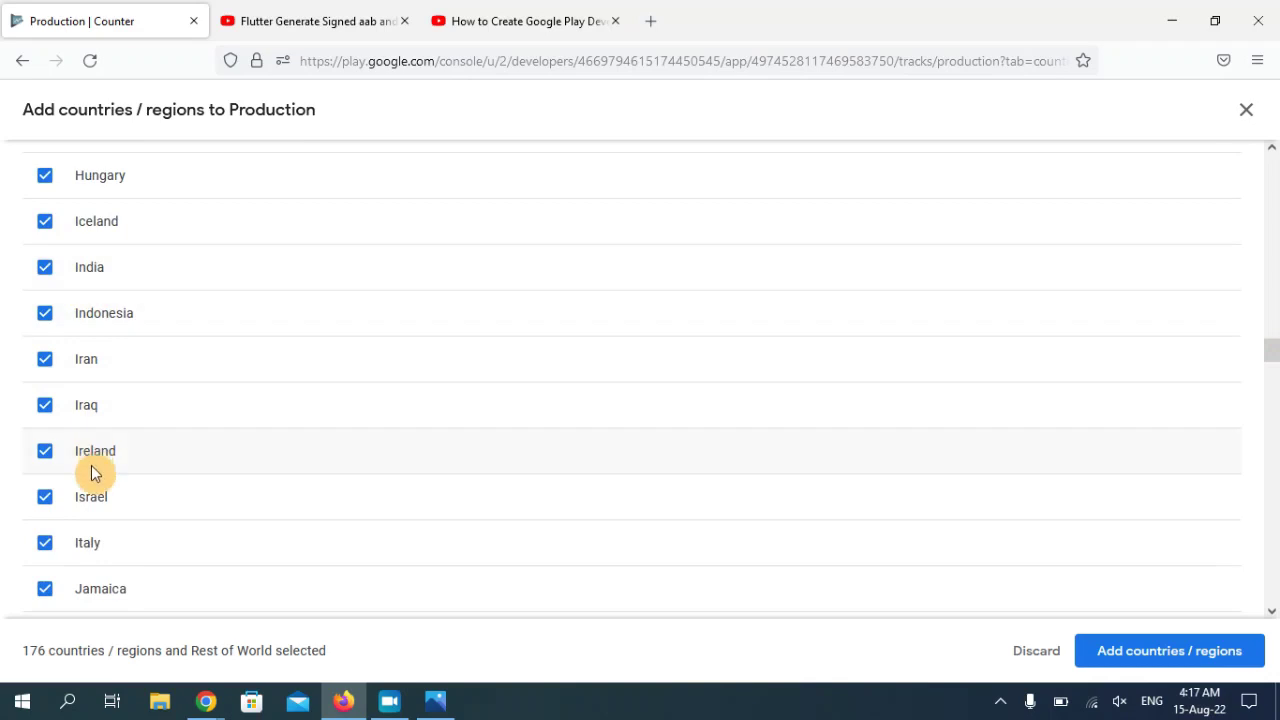
click(45, 497)
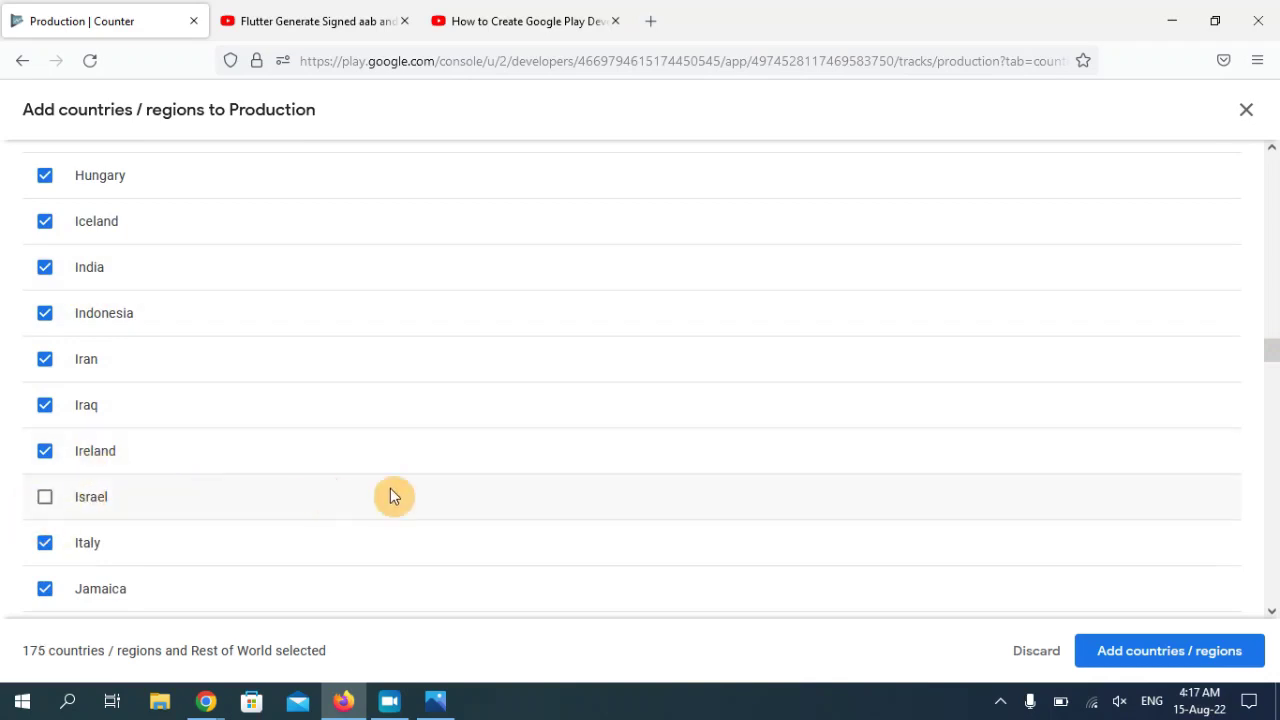
click(1177, 655)
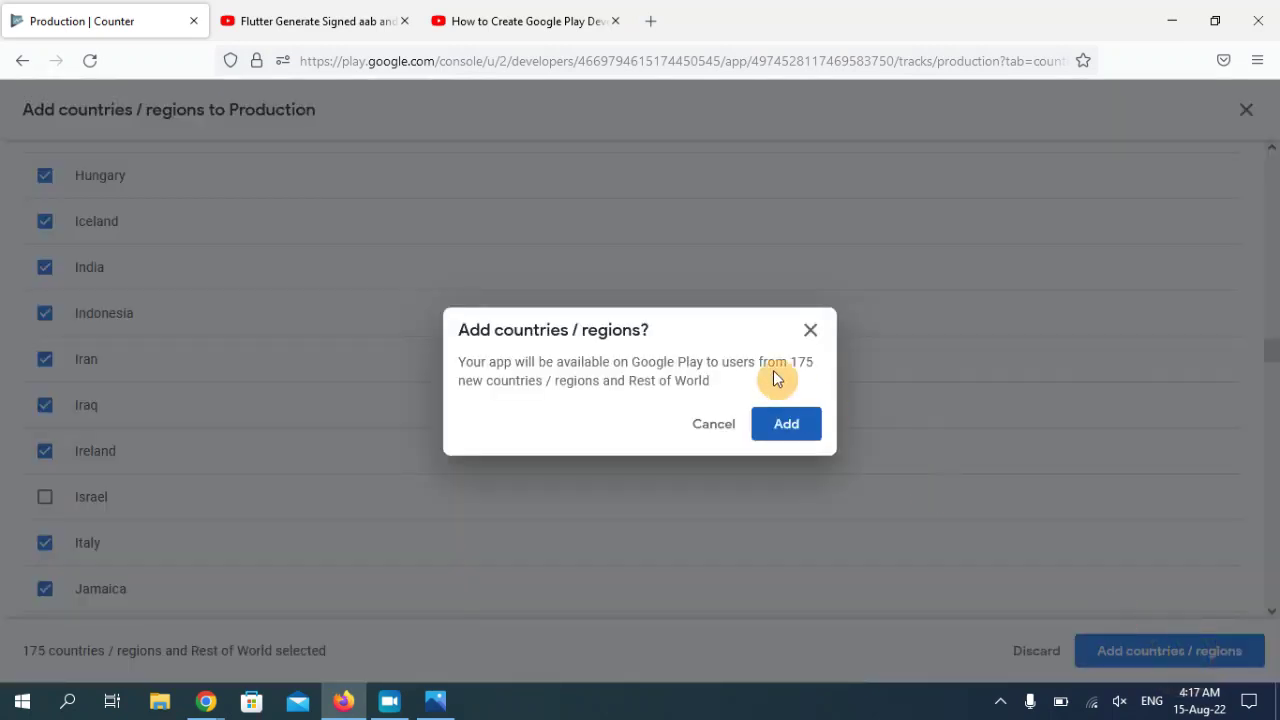
click(788, 428)
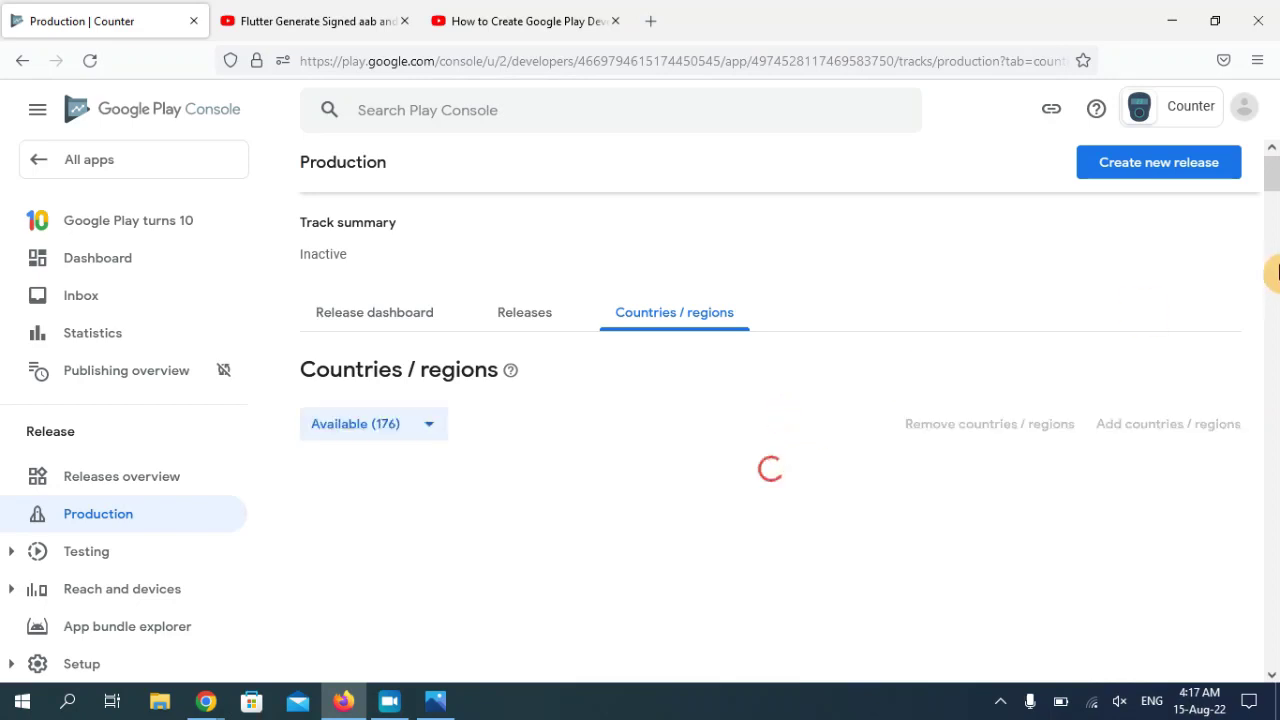
scroll(1276, 188, down, 1)
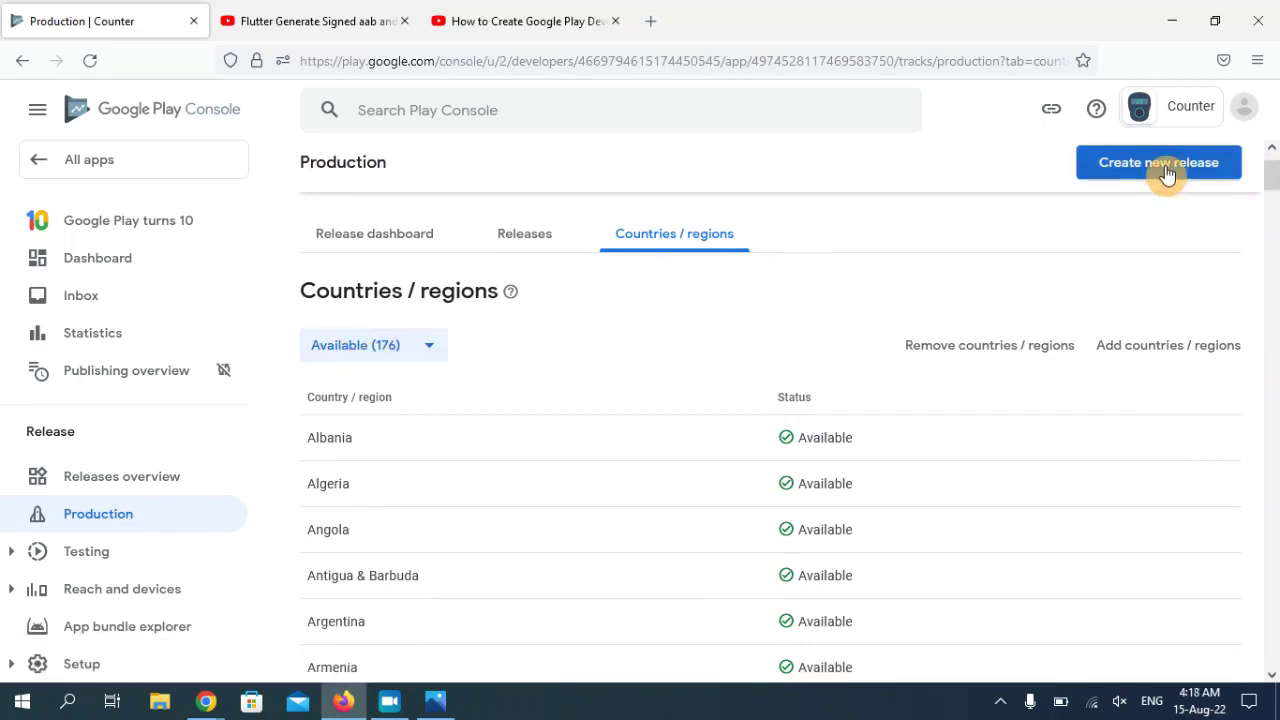
- Create a new production release and scroll to its empty App bundles section
scroll(1272, 165, up, 2)
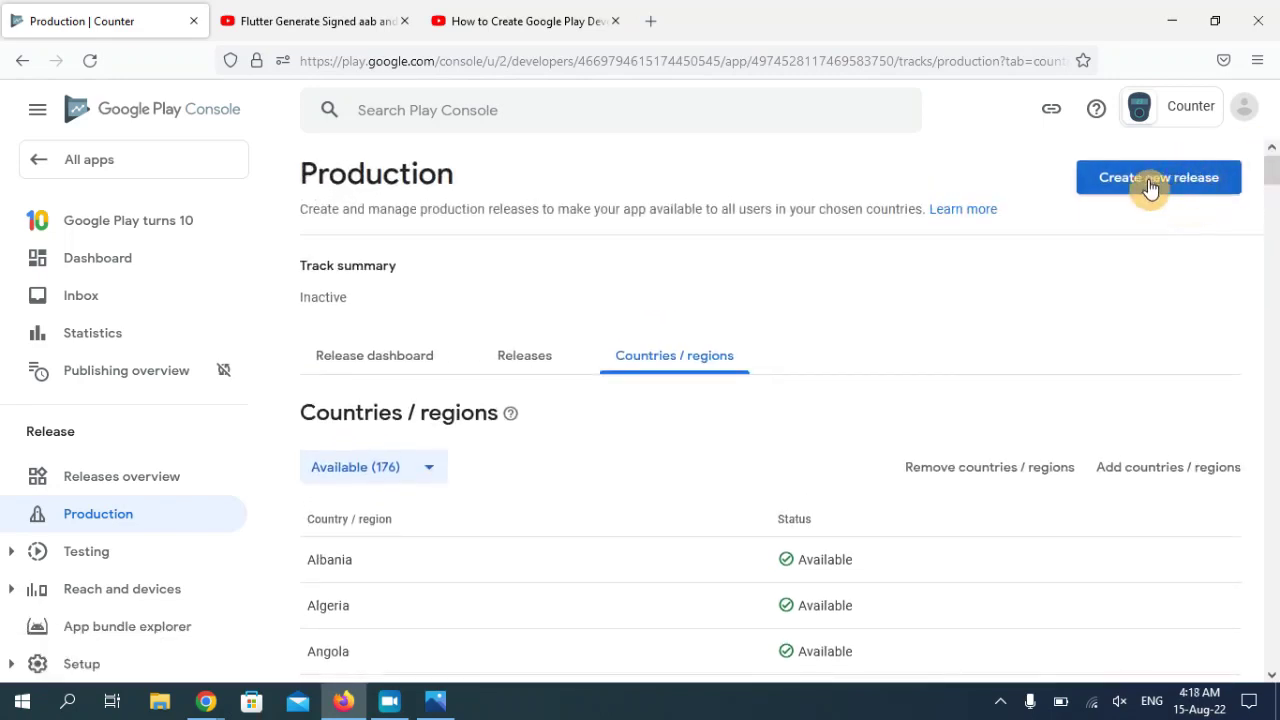
click(1163, 187)
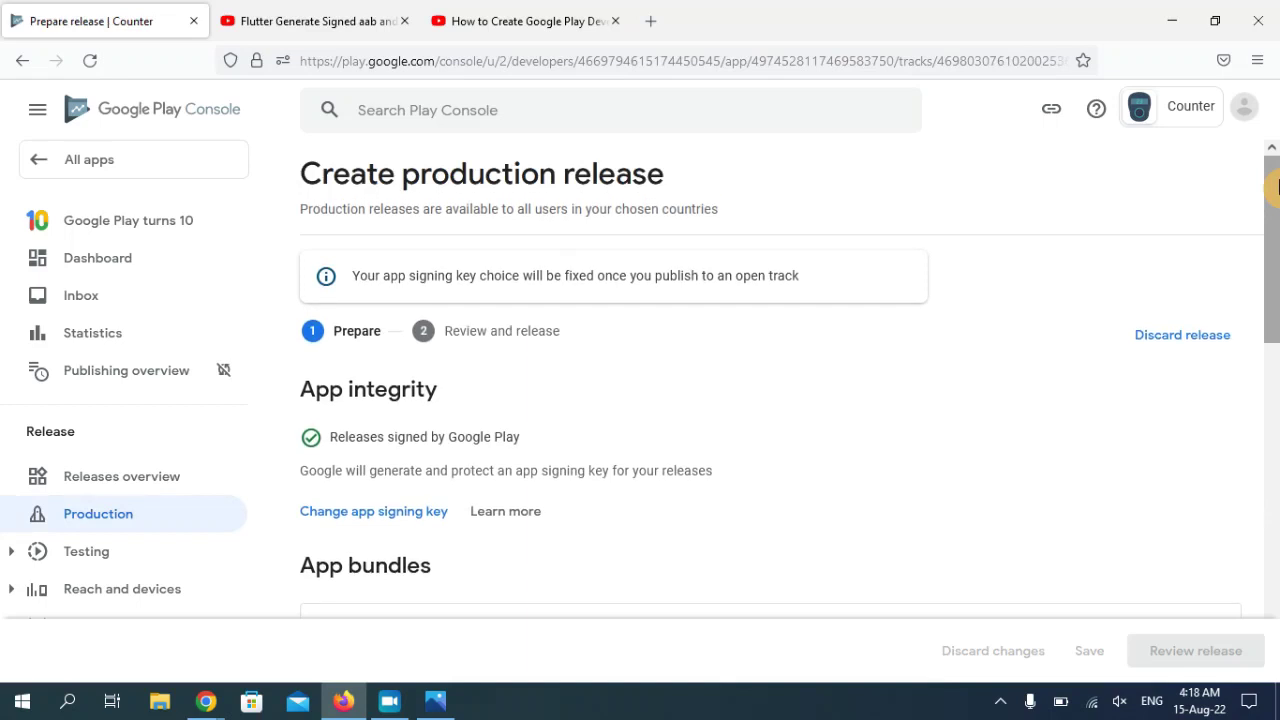
drag(1277, 187, 1277, 313)
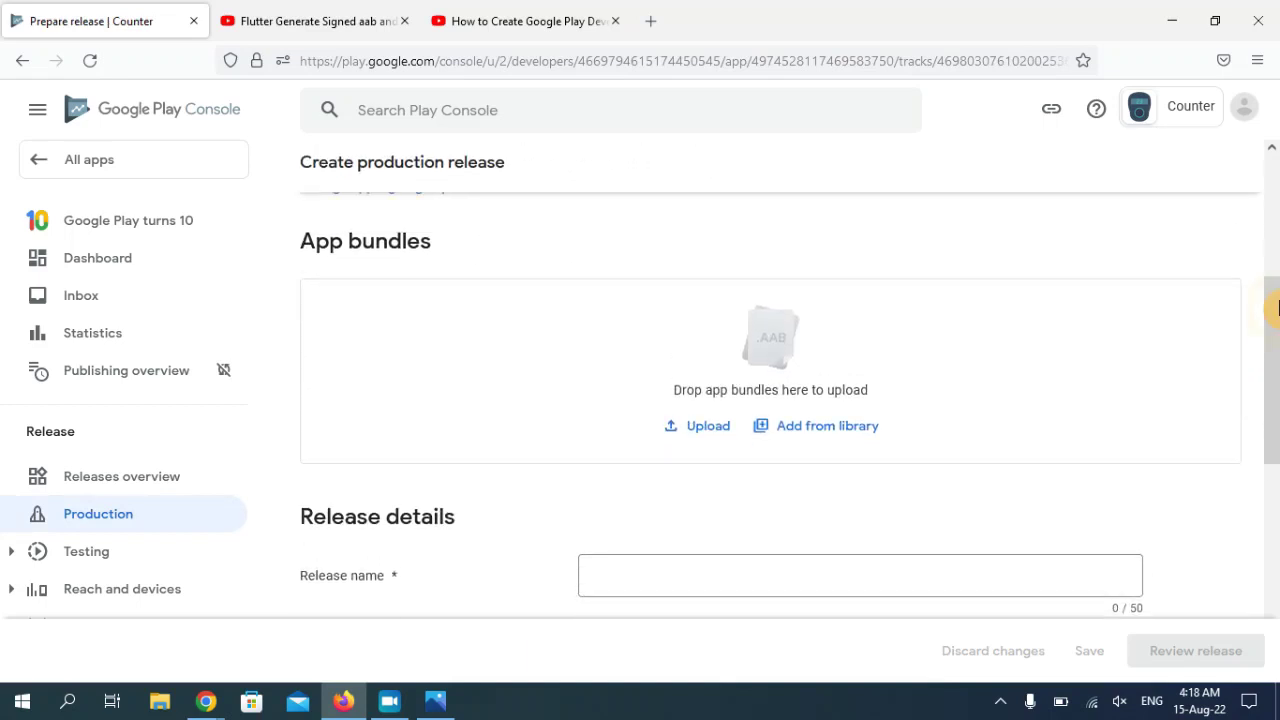
drag(720, 391, 786, 397)
click(700, 433)
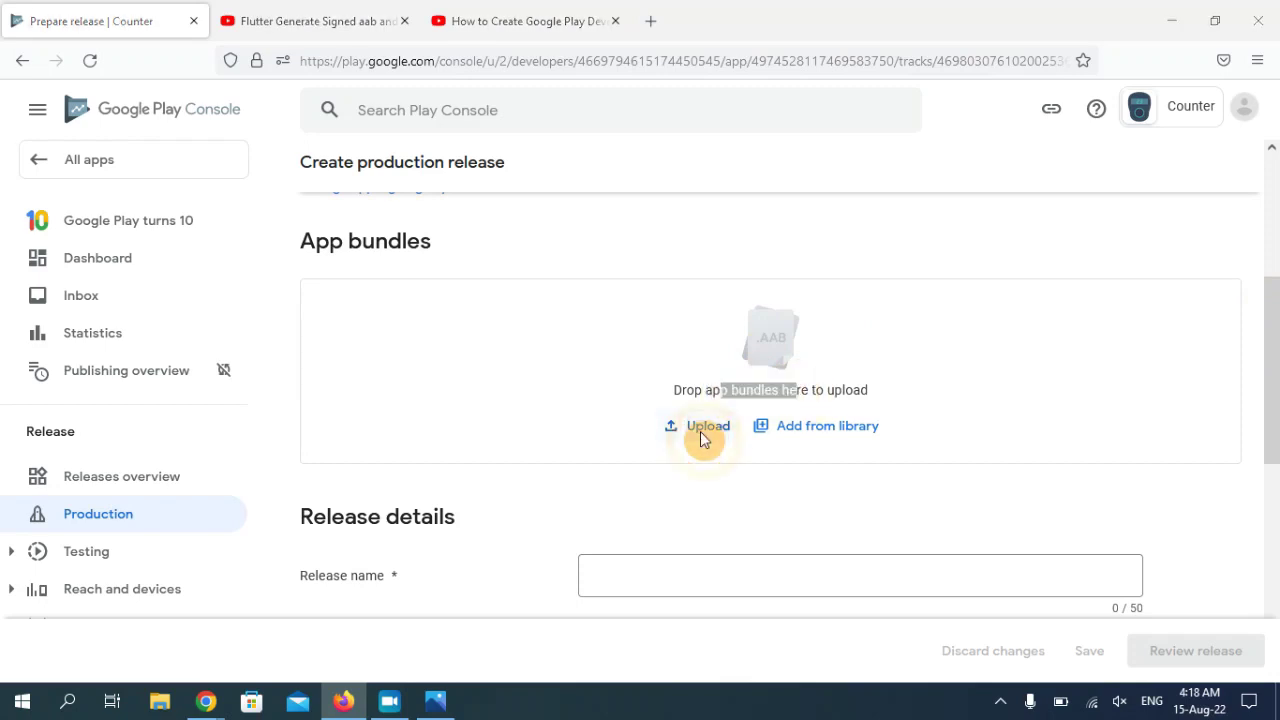
- Upload app-release.aab from my_app > build > app > outputs > bundle > release
double_click(321, 135)
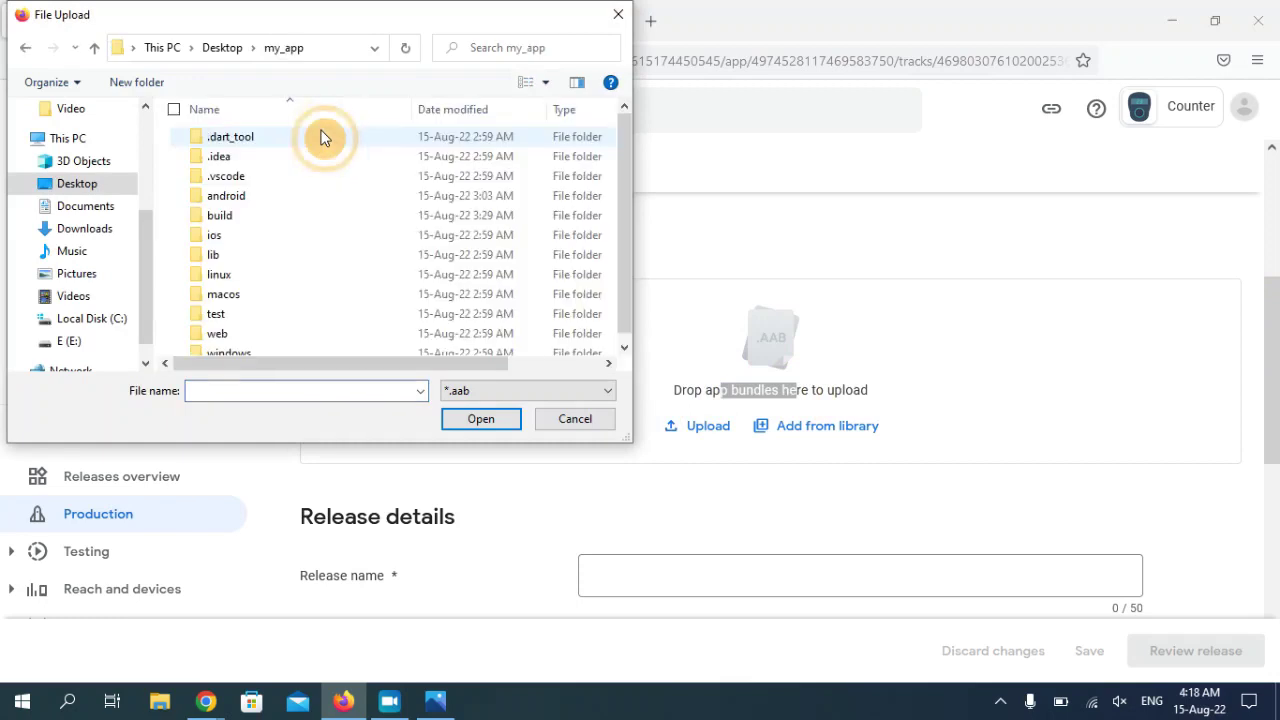
double_click(249, 224)
click(251, 160)
double_click(251, 160)
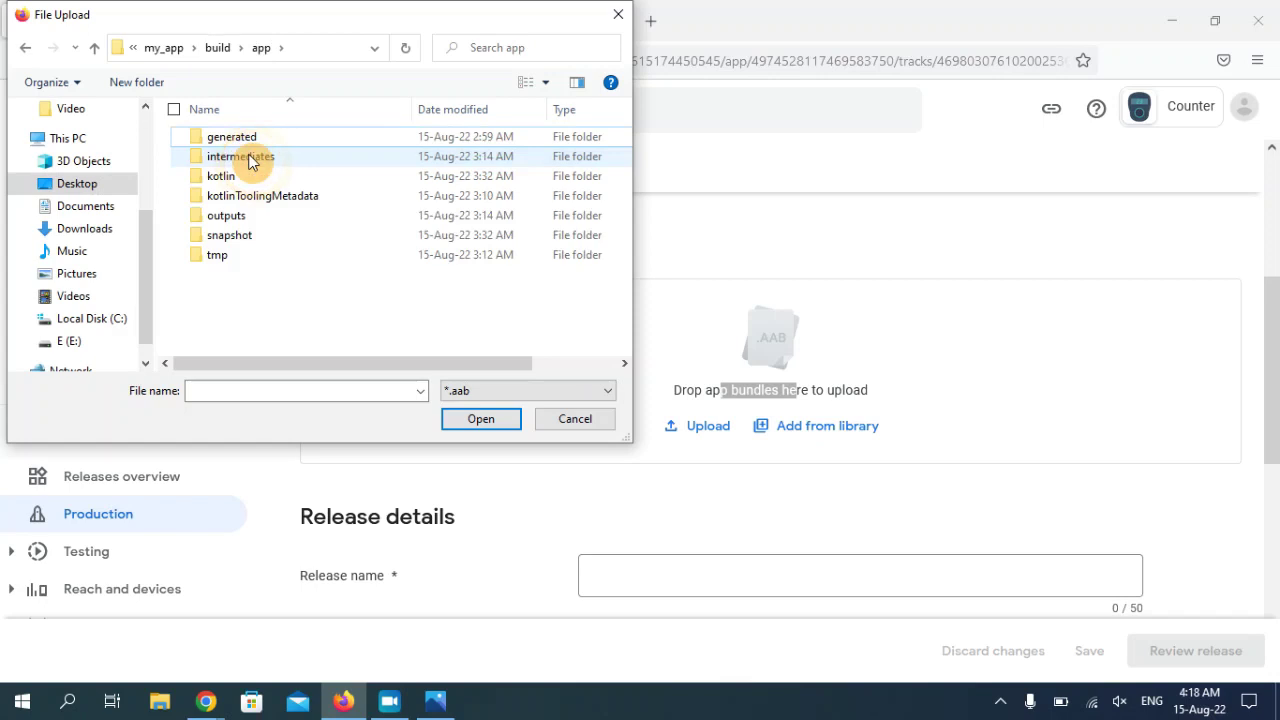
click(228, 218)
double_click(228, 218)
click(240, 162)
double_click(240, 162)
double_click(259, 141)
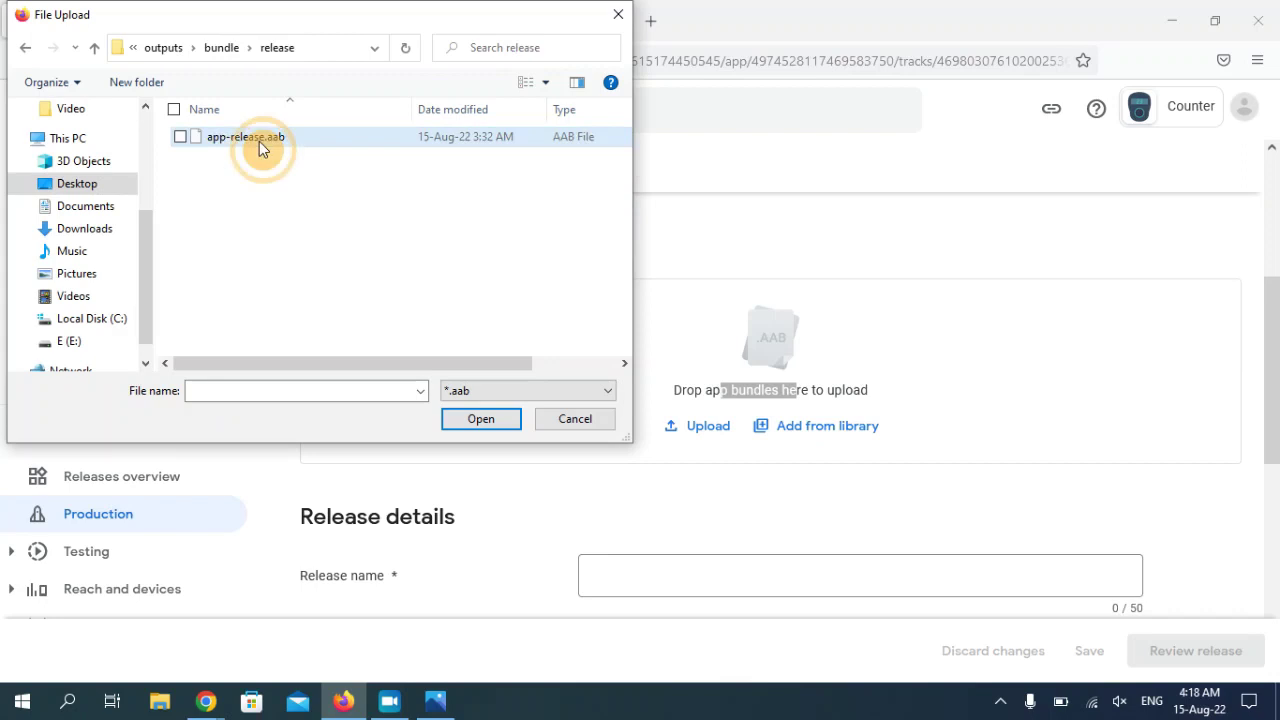
click(230, 143)
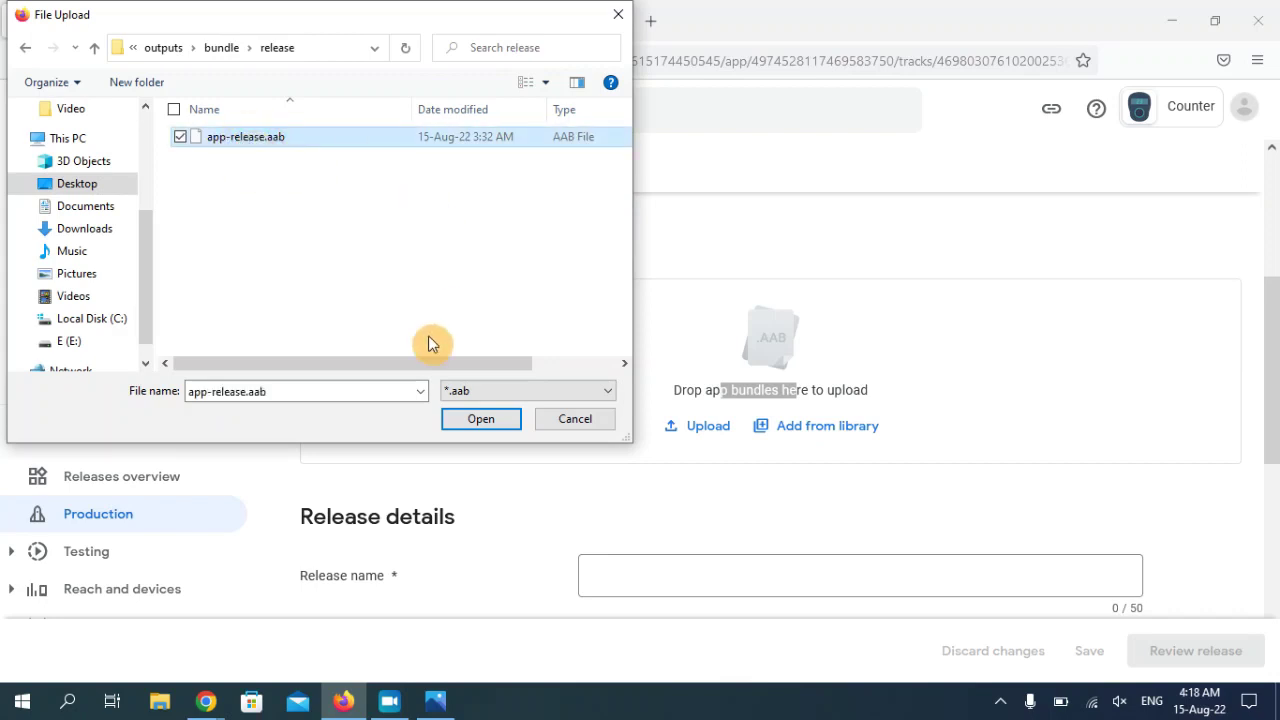
click(481, 420)
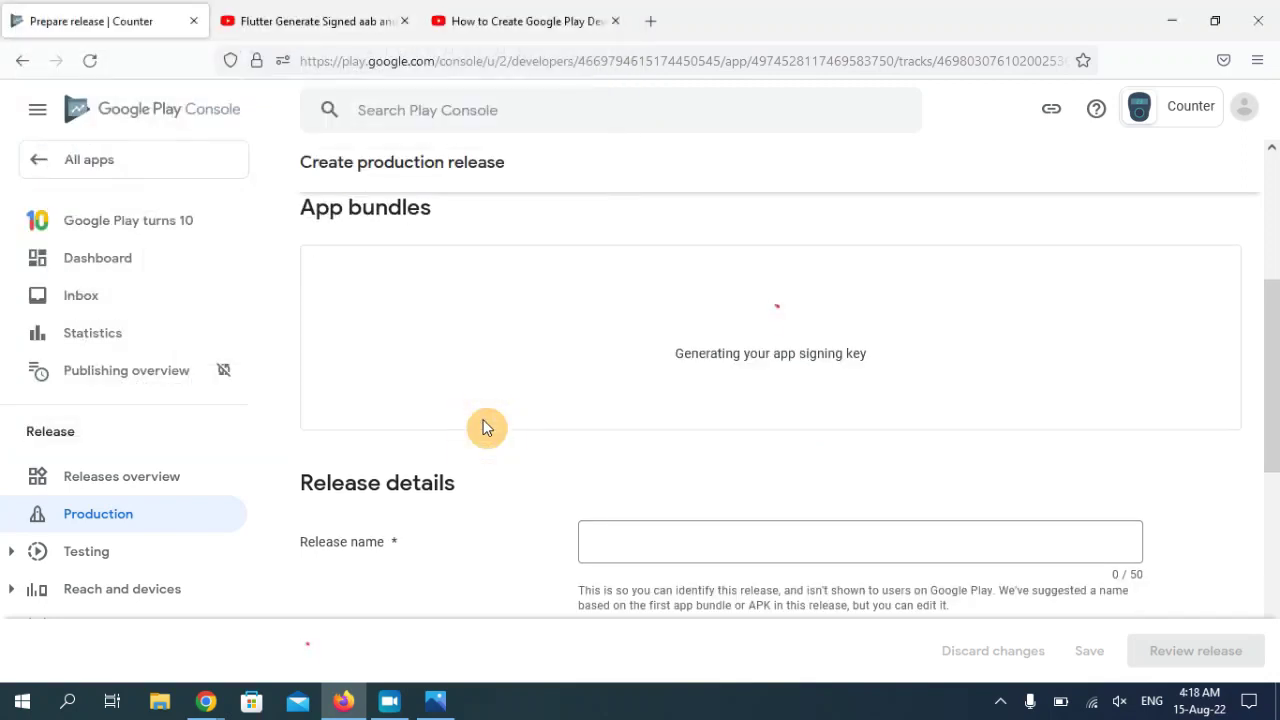
- Wait for app-release.aab, version 1 (1.0.0), to finish uploading
scroll(1275, 332, up, 1)
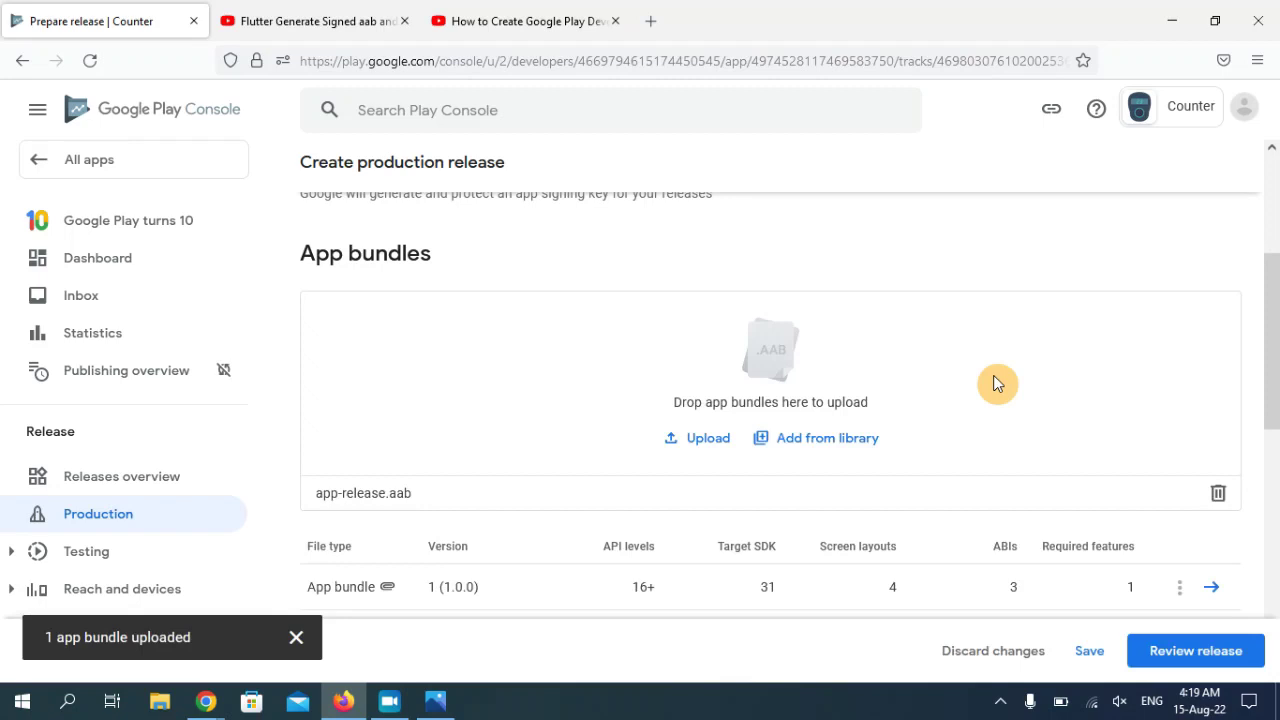
scroll(488, 503, down, 1)
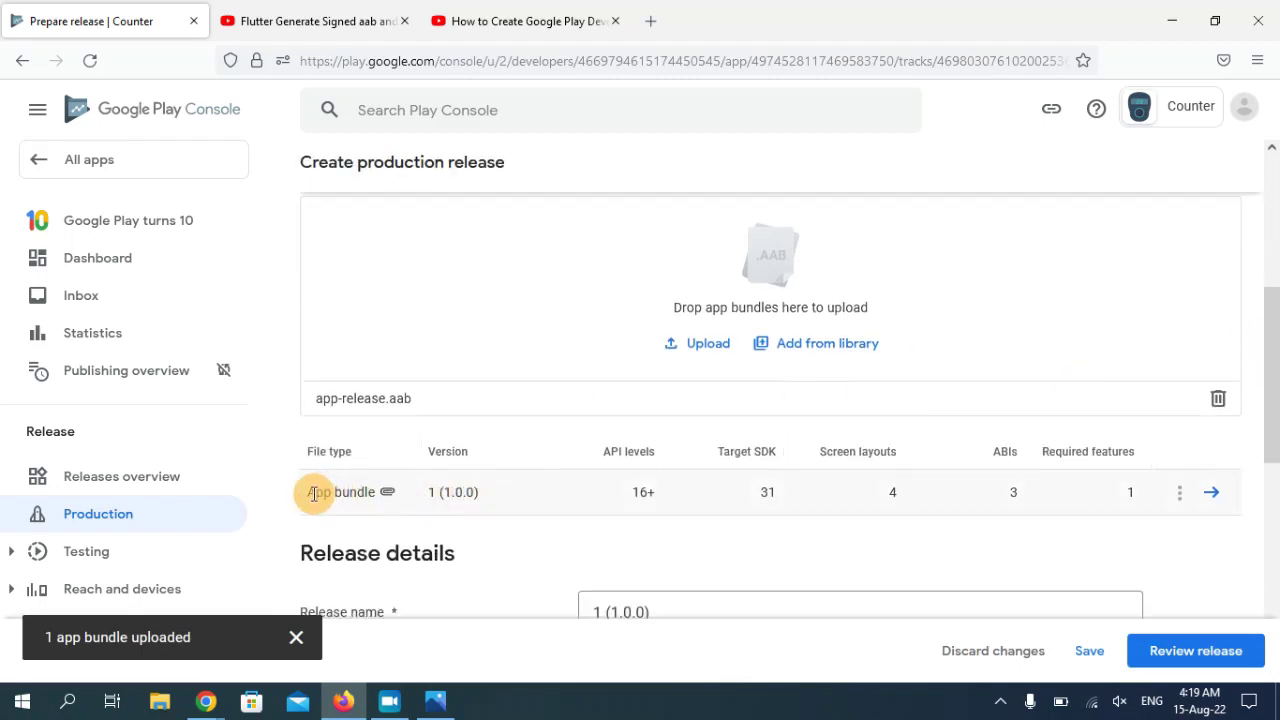
- Check release name 1 (1.0.0) and the release notes, then save the production release draft
drag(316, 492, 386, 492)
scroll(1272, 410, down, 2)
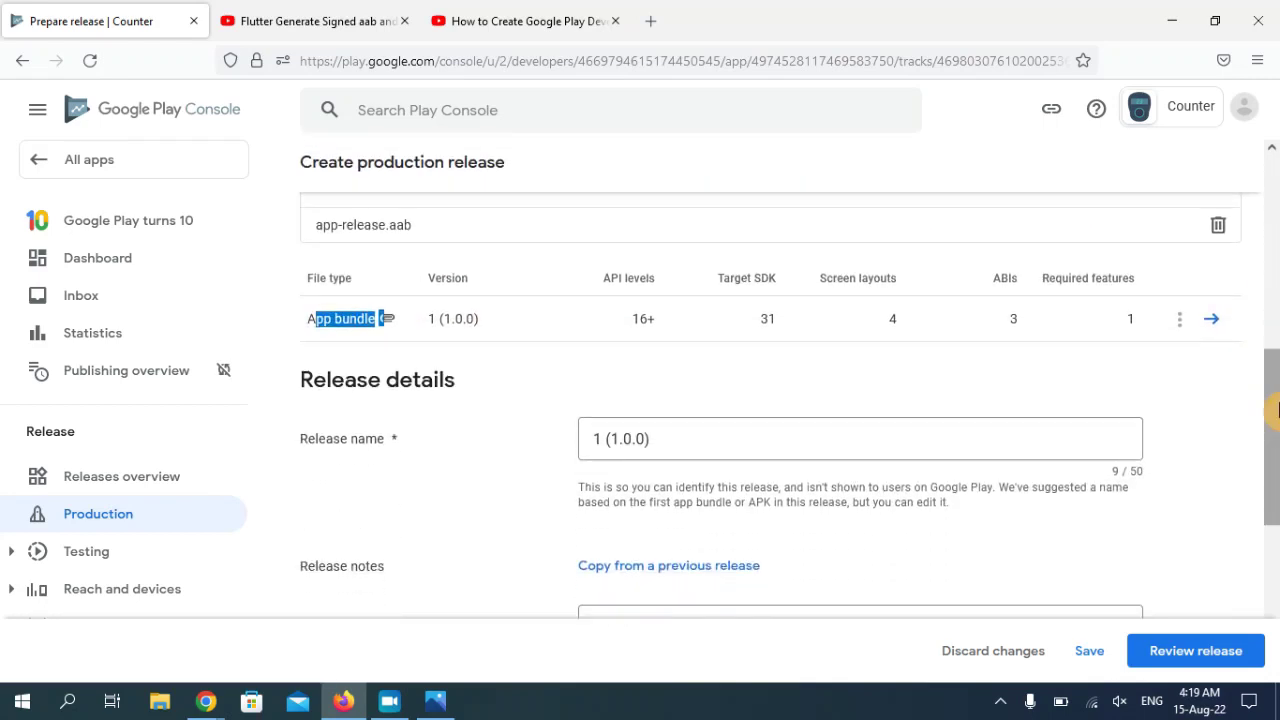
drag(1275, 420, 1275, 450)
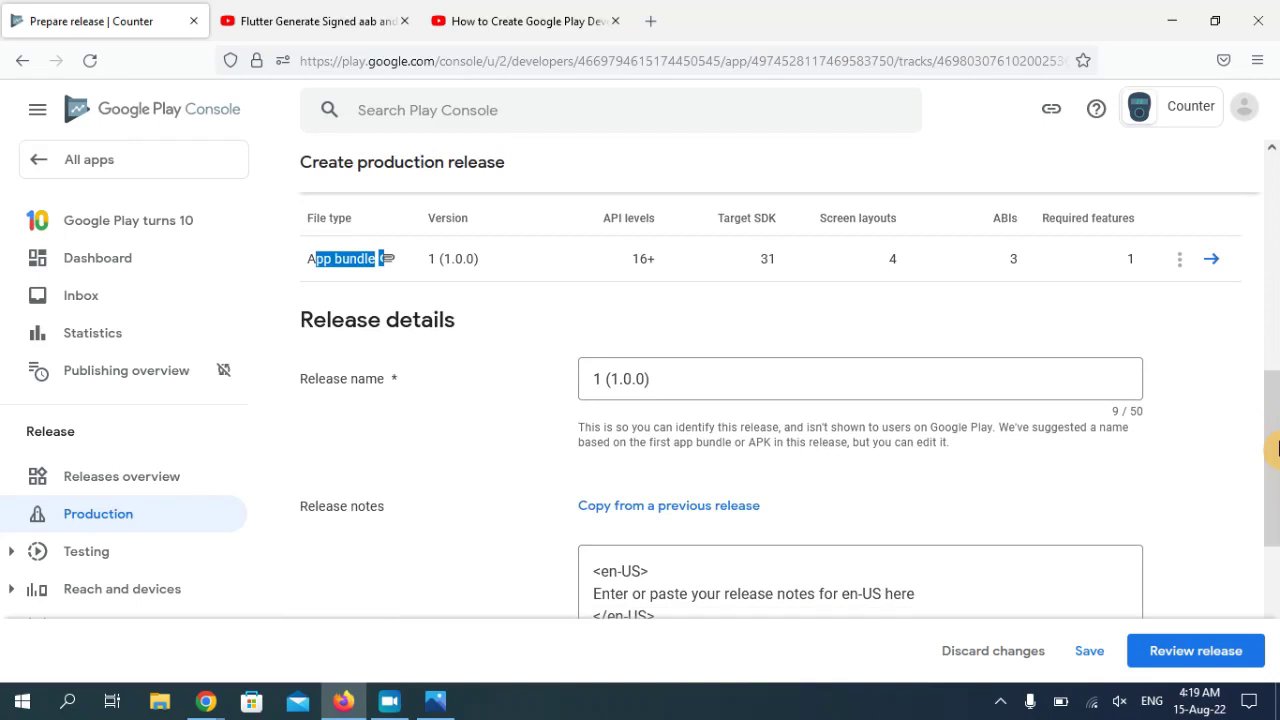
drag(1275, 450, 1275, 465)
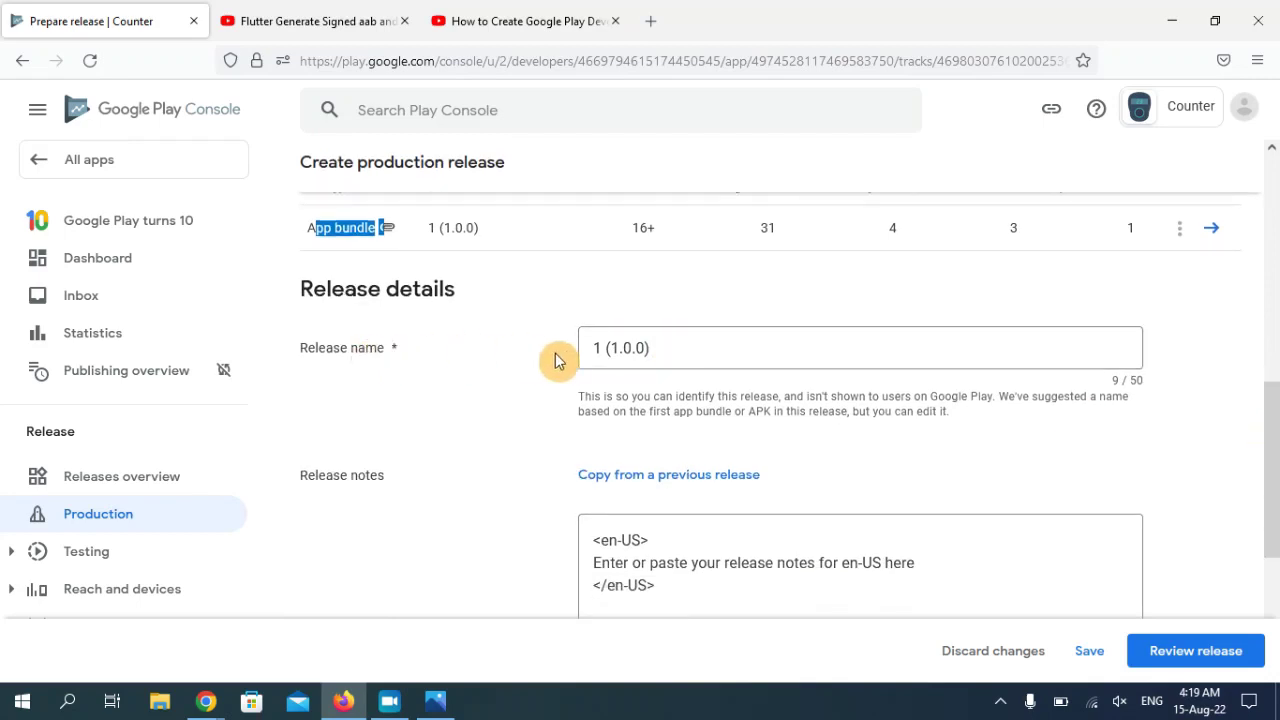
drag(606, 346, 697, 334)
click(670, 347)
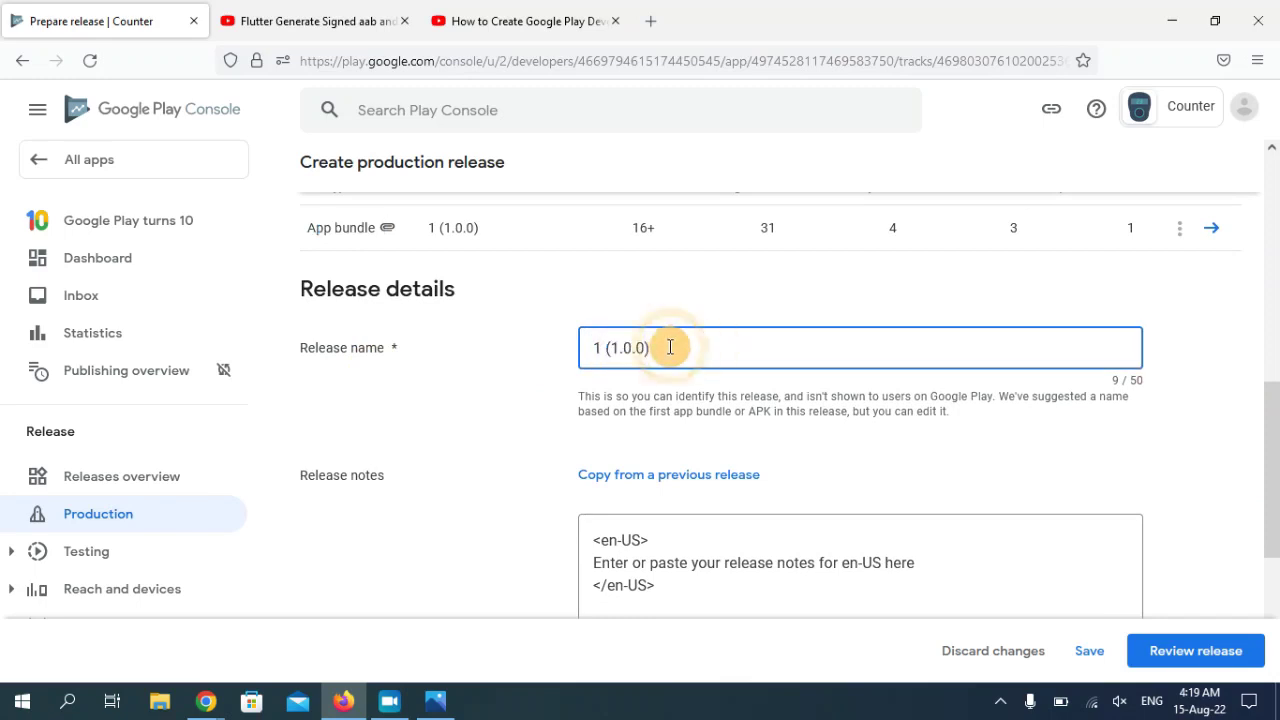
drag(1275, 478, 1275, 570)
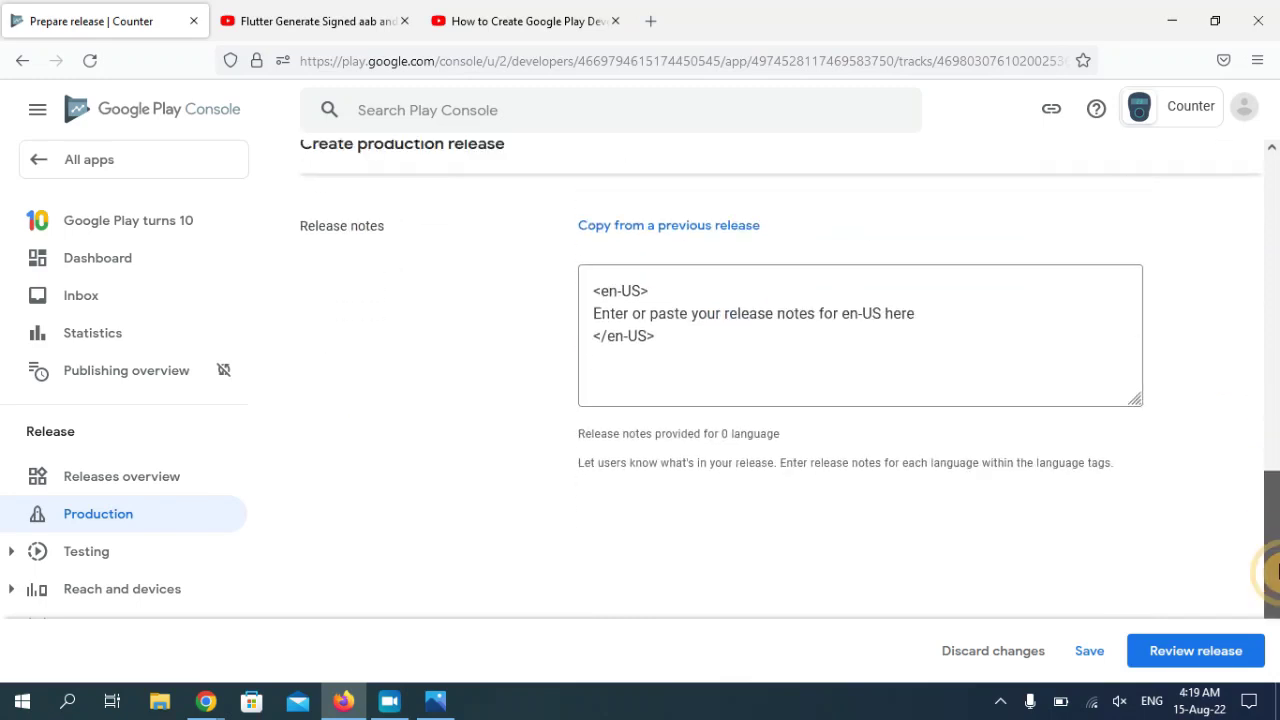
drag(708, 346, 583, 251)
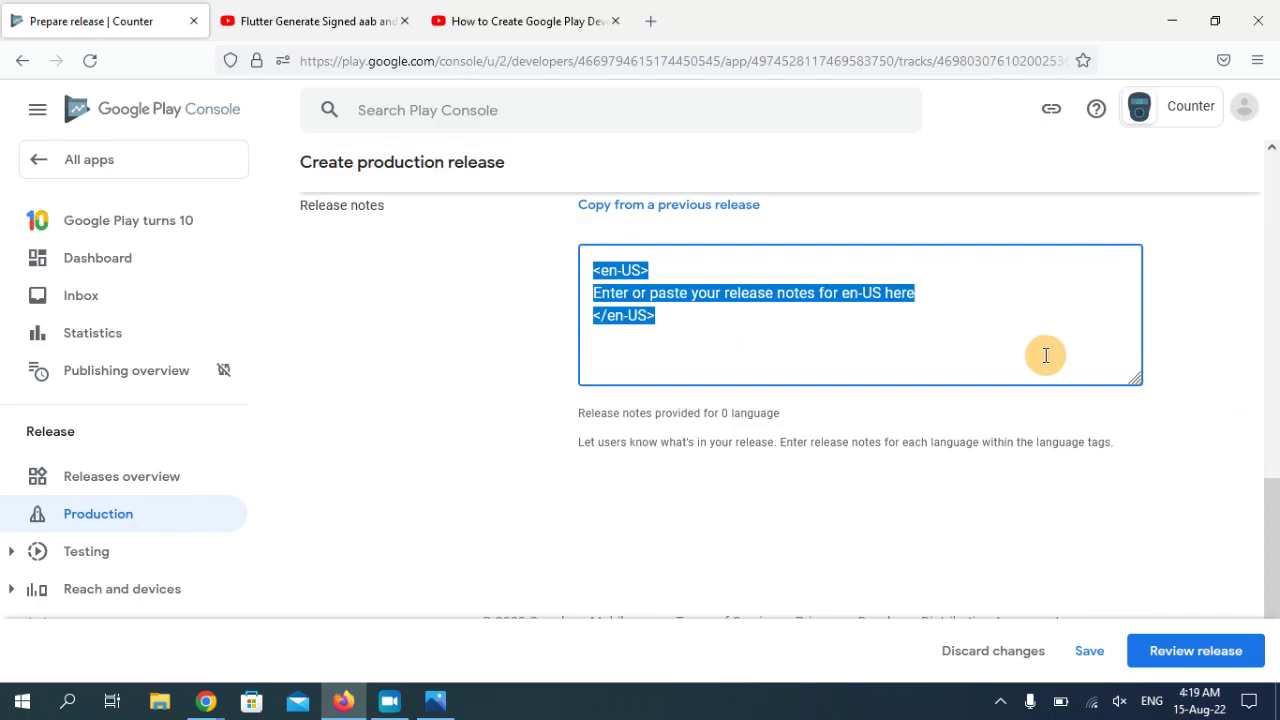
drag(1275, 530, 1275, 566)
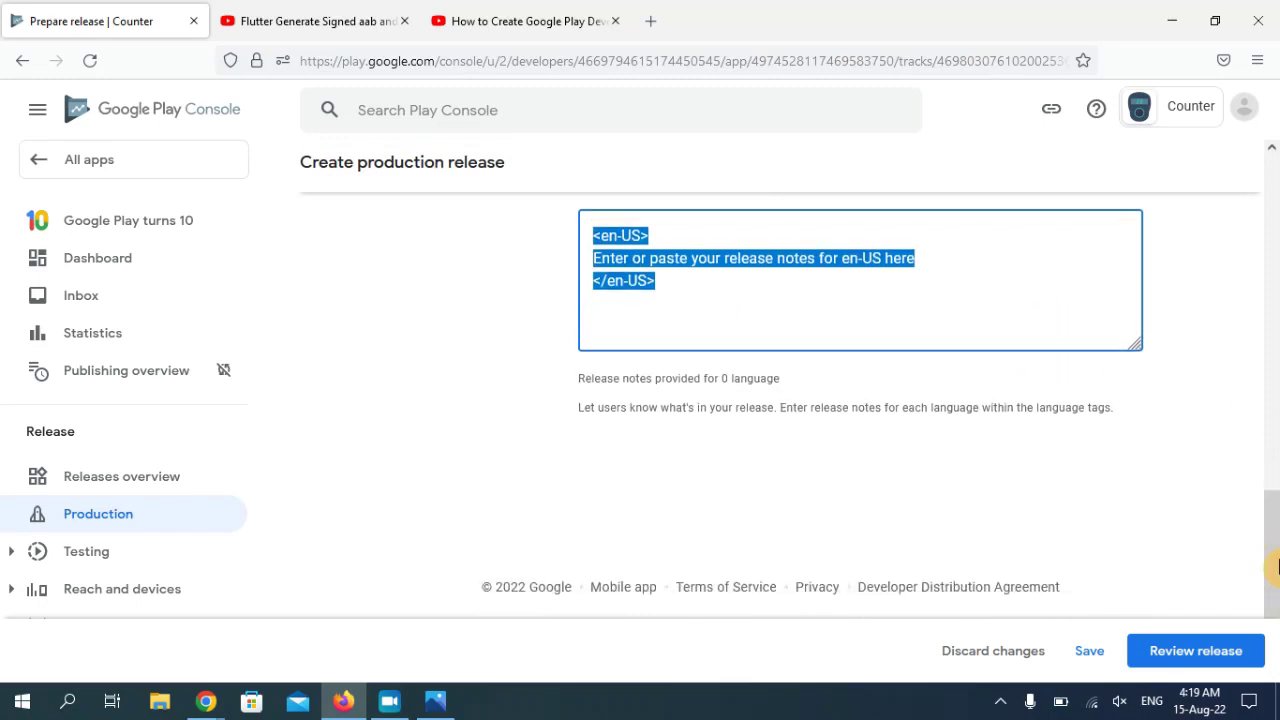
click(1087, 655)
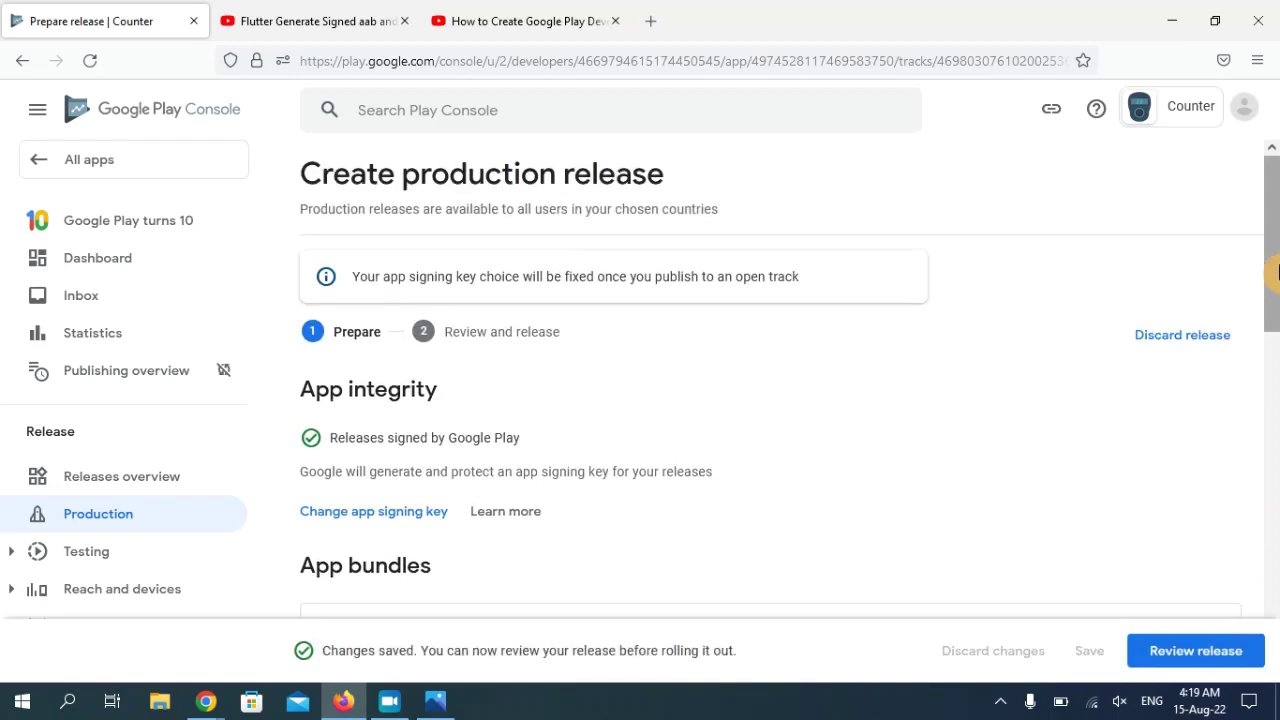
scroll(1277, 272, down, 2)
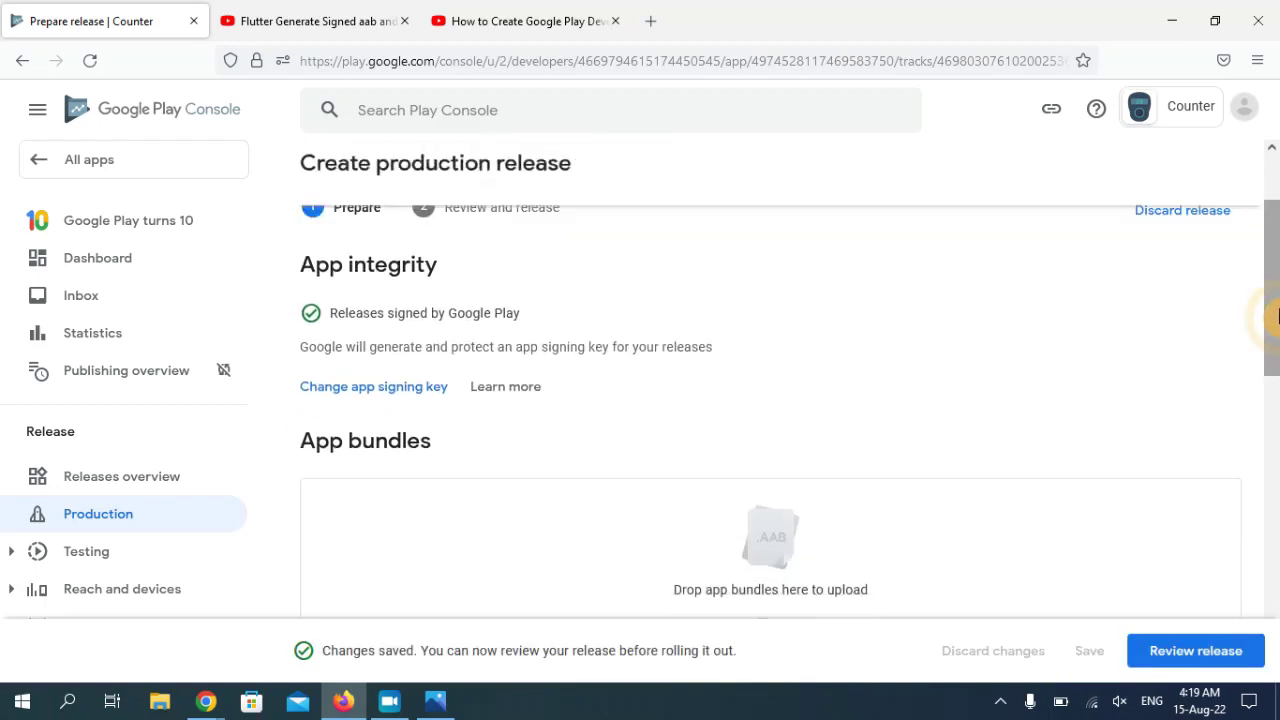
- Review release 1 (1.0.0) and confirm its rollout to the Production track
click(1205, 655)
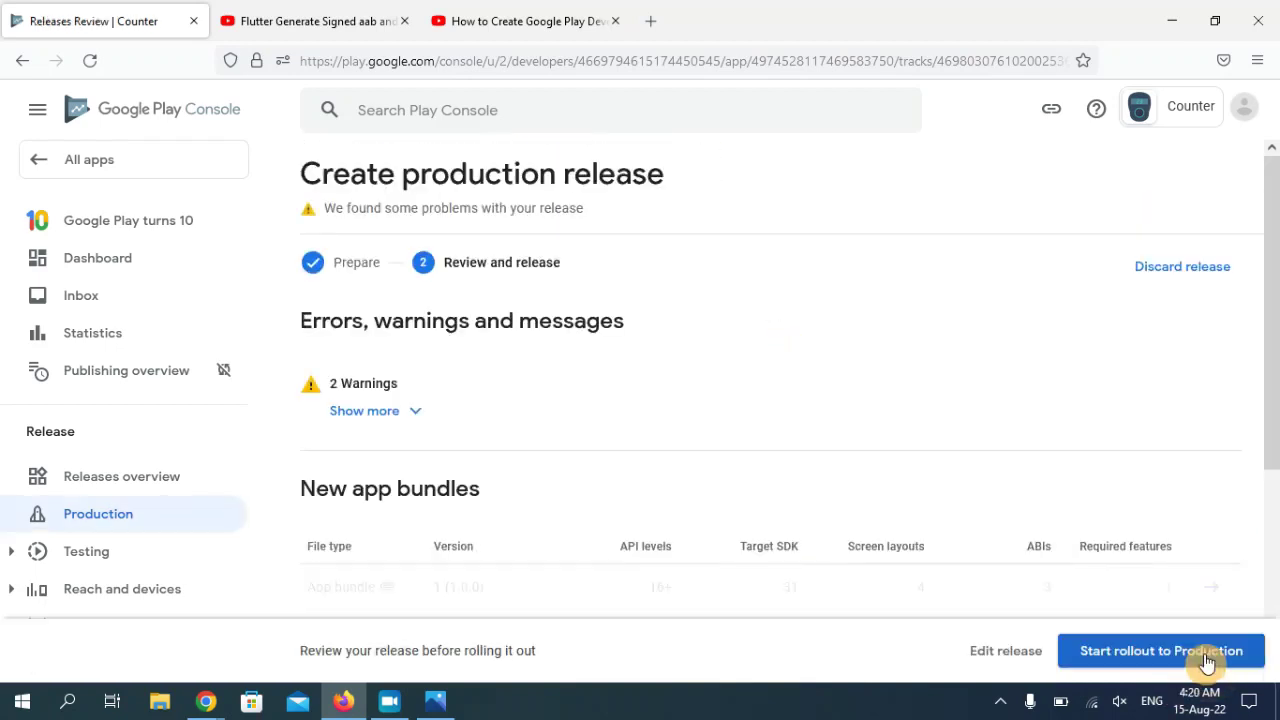
scroll(1276, 460, down, 2)
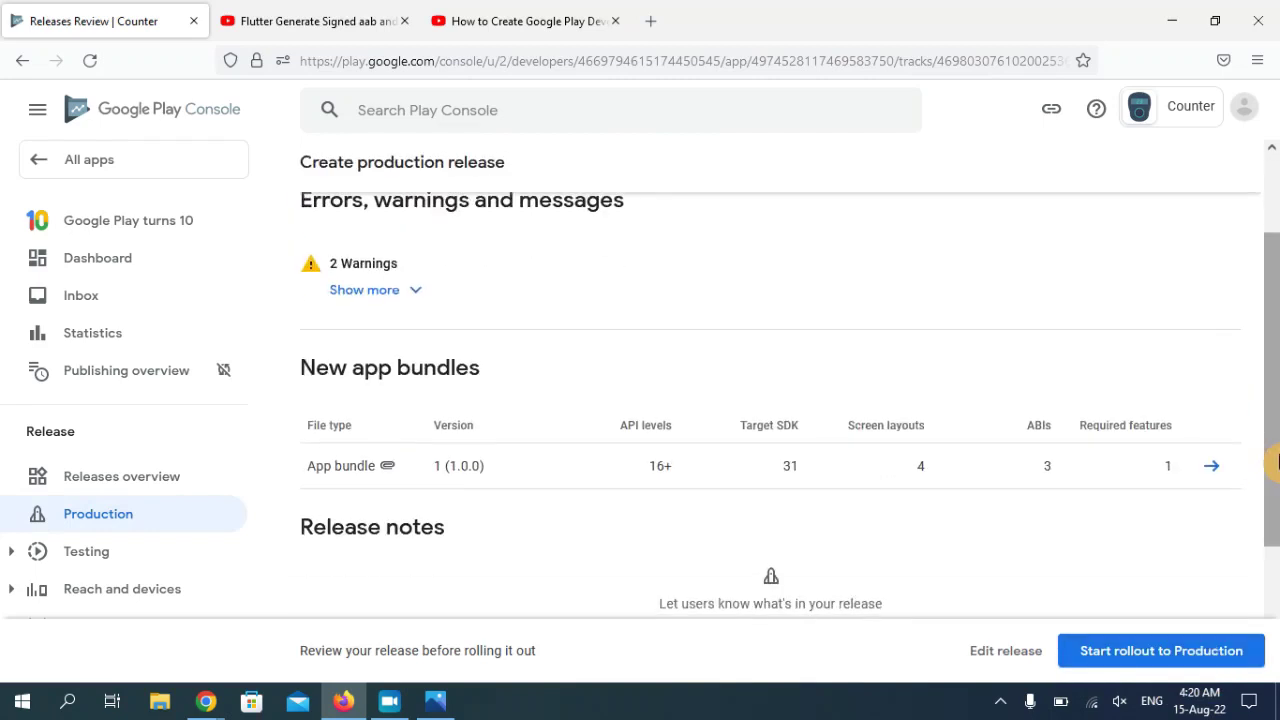
click(1182, 652)
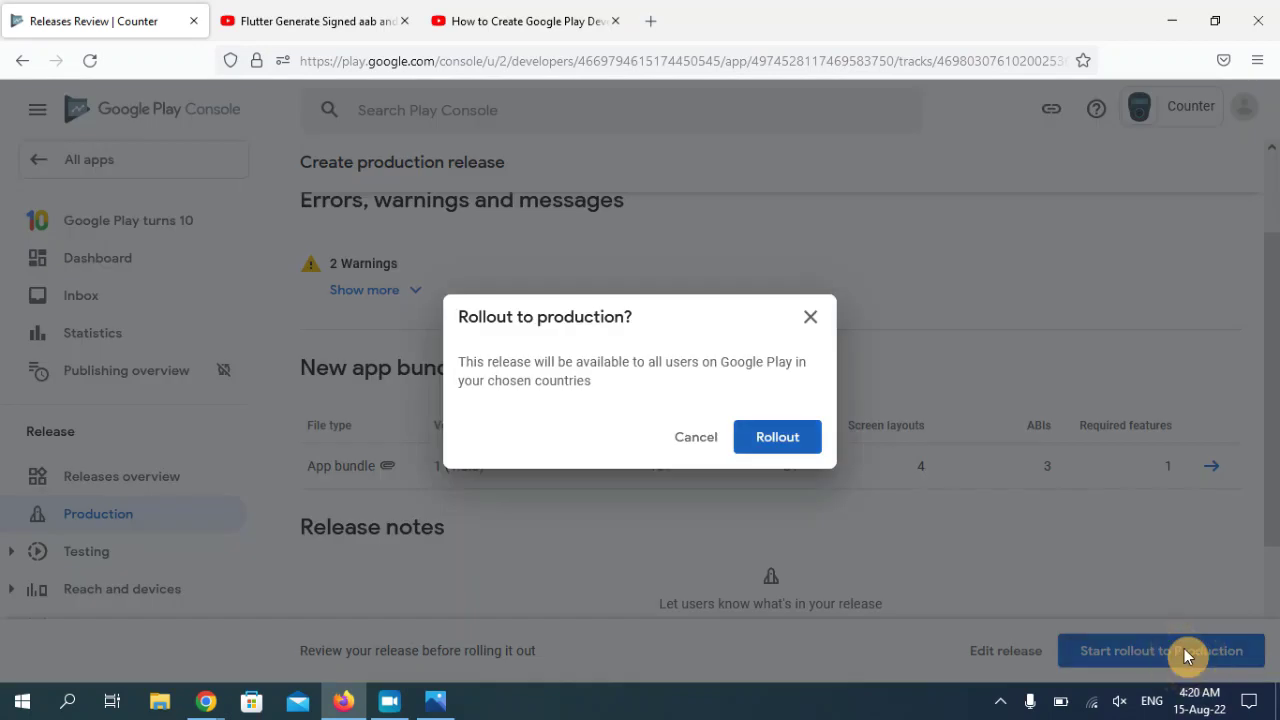
click(786, 440)
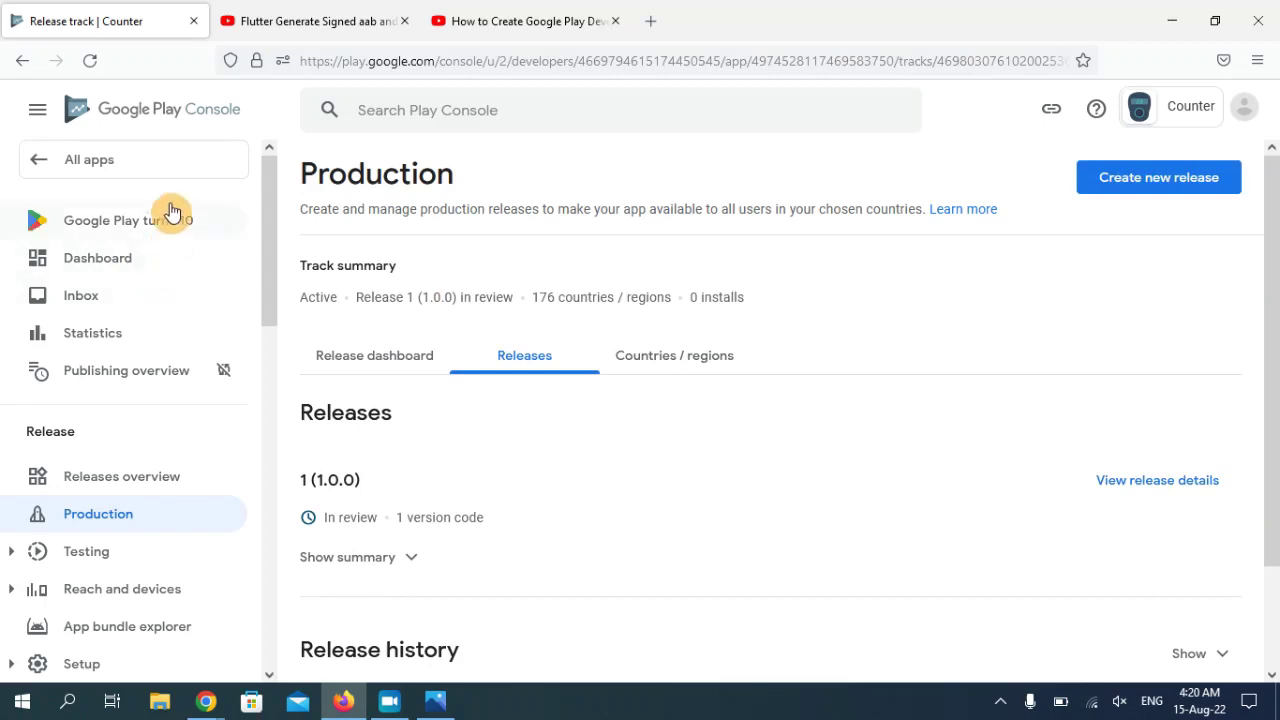
- Open the Counter app's dashboard, then return to All apps showing Counter as In review
click(50, 172)
drag(1270, 278, 1271, 354)
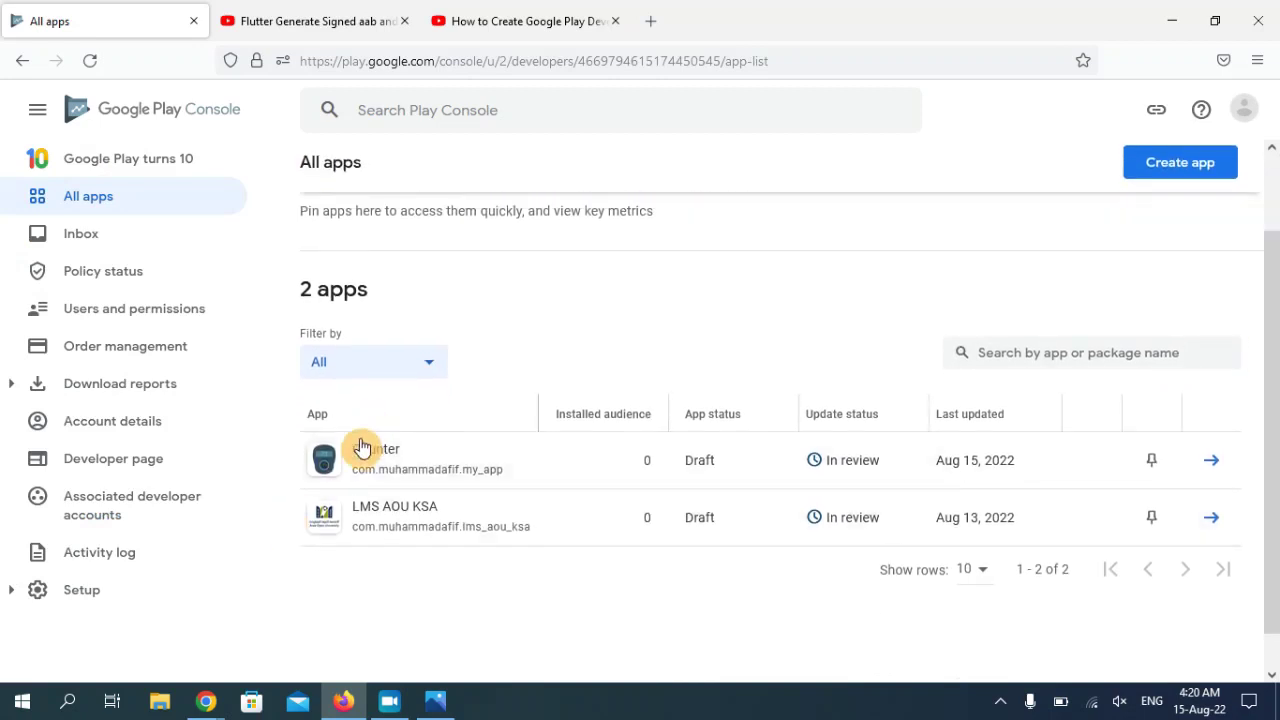
drag(354, 451, 408, 457)
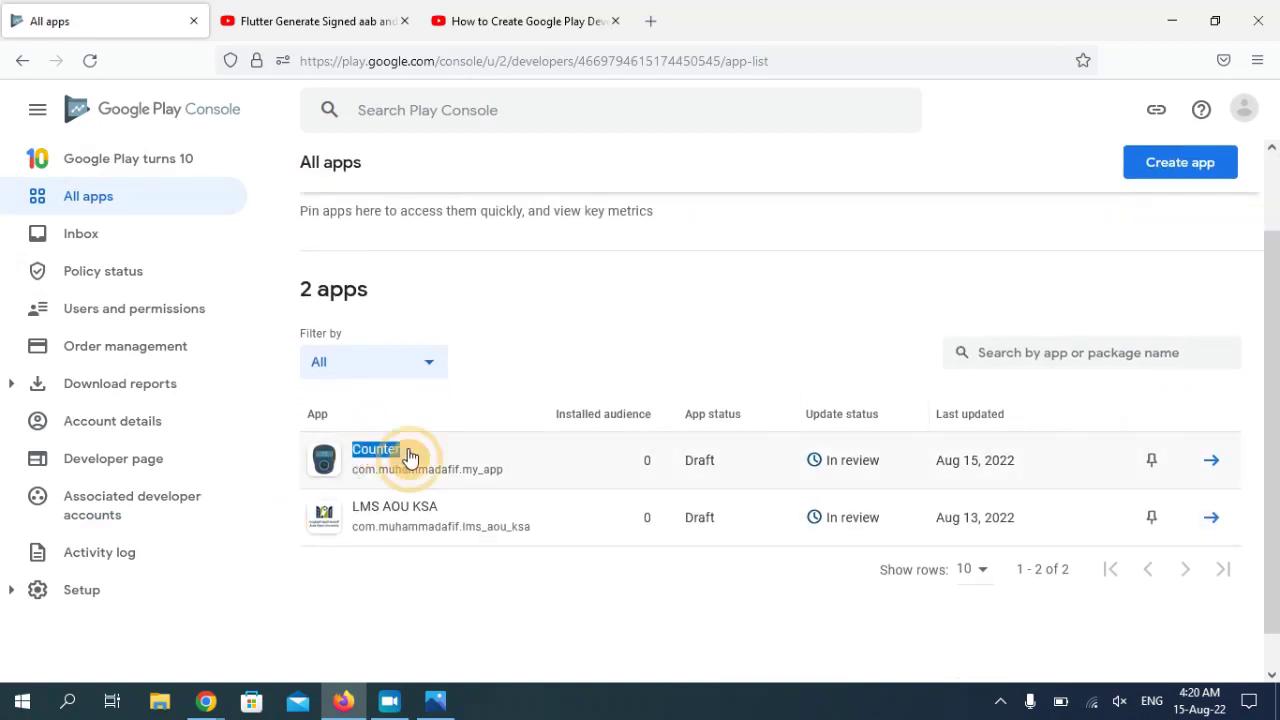
click(490, 452)
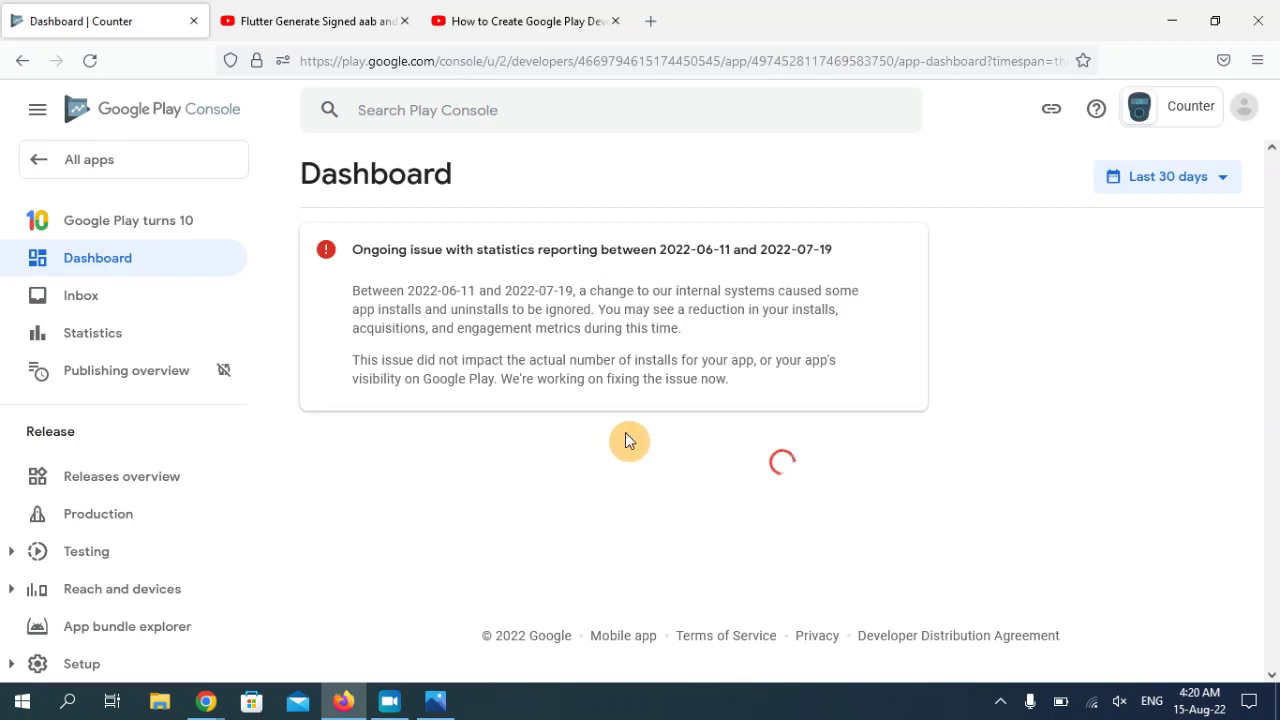
click(38, 168)
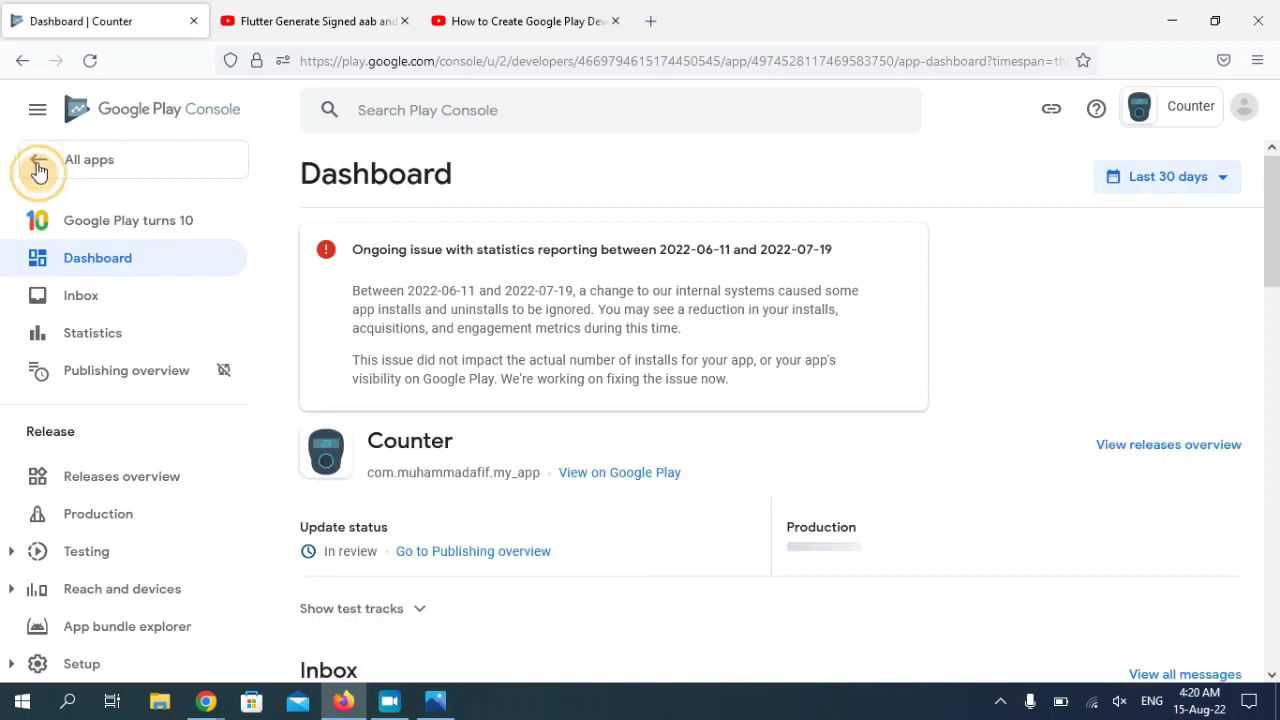
drag(1274, 258, 1275, 360)
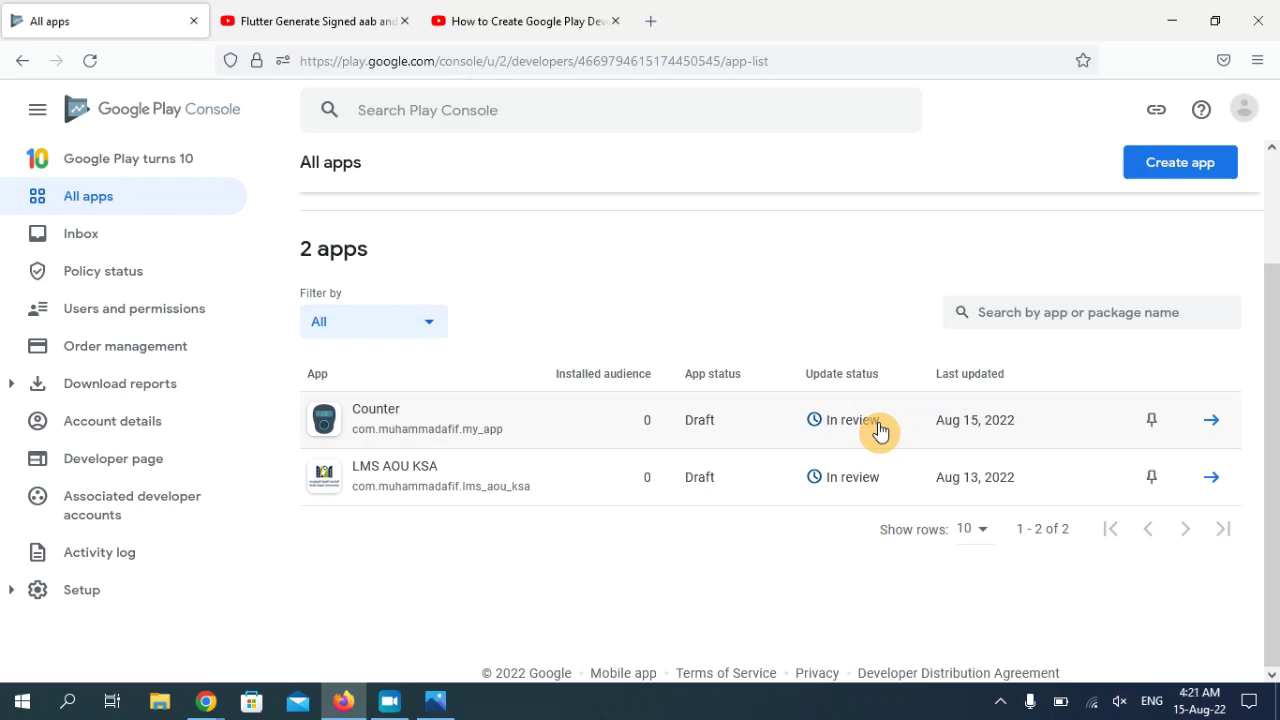
click(410, 706)
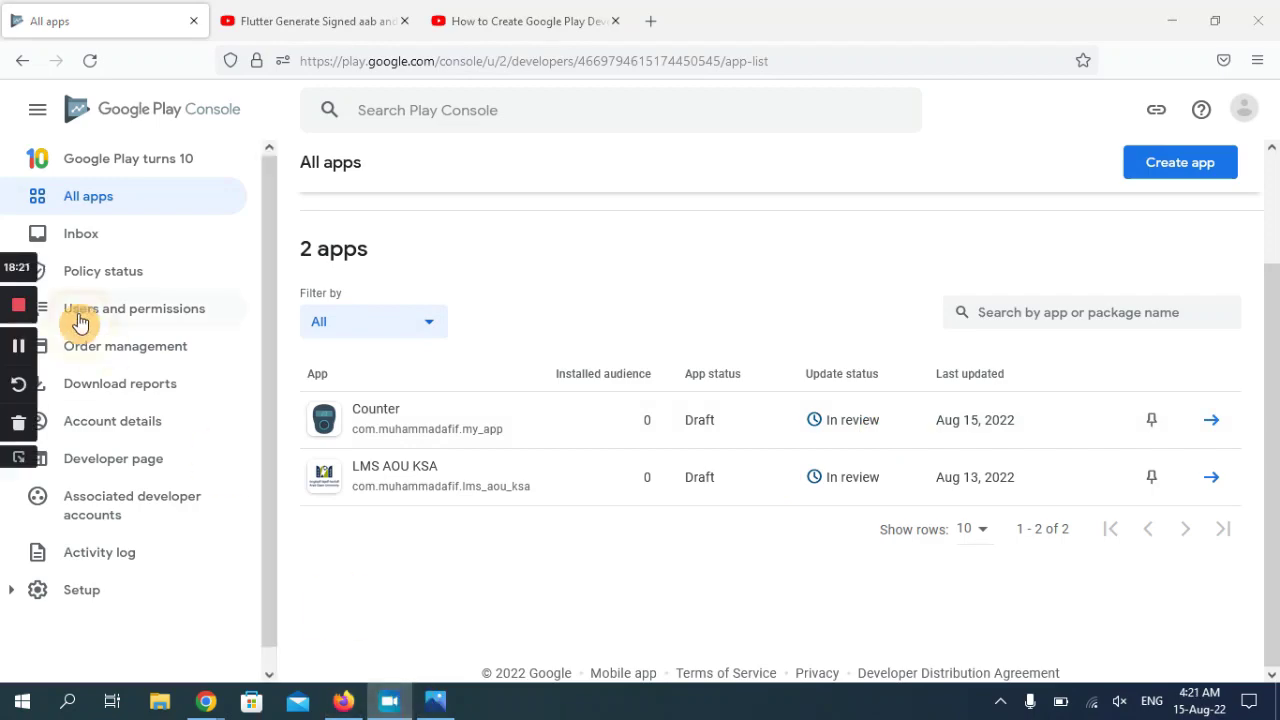